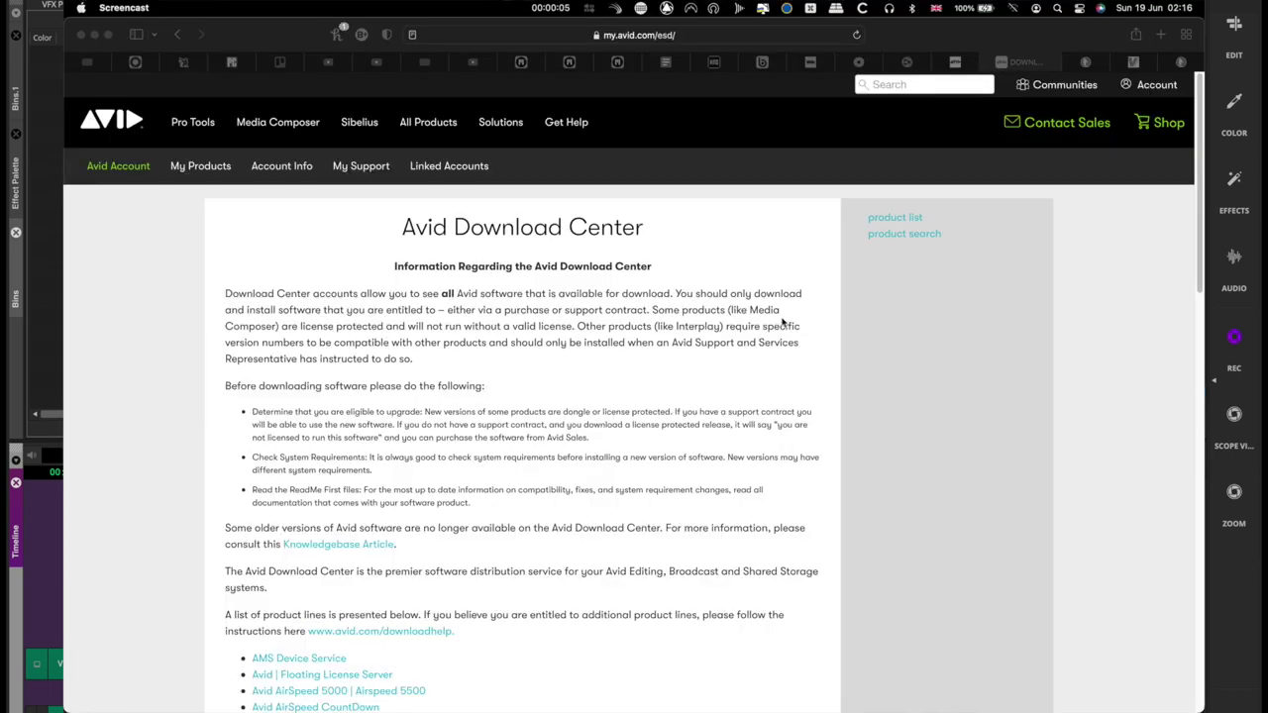
# Open the Avid Media Composer 2021.12.2 download page in Safari and scroll to its File Details.
pyautogui.scroll(-15, 783, 325)
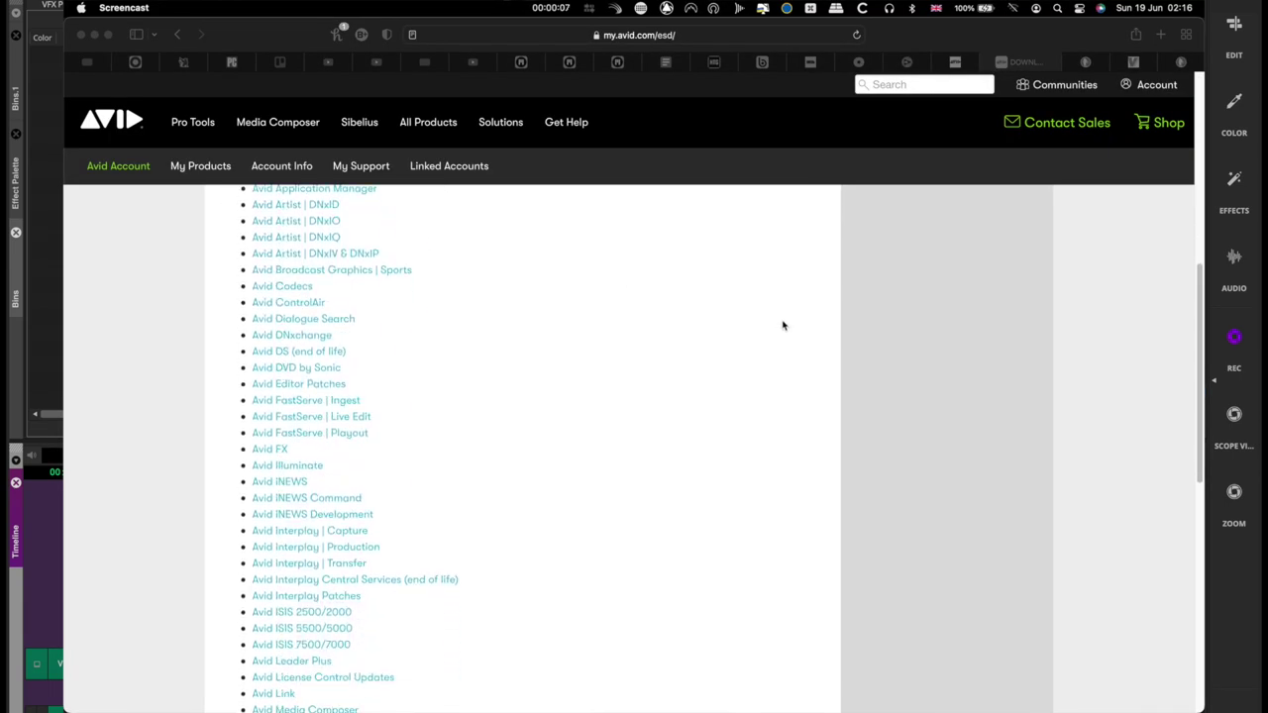
pyautogui.scroll(-5, 783, 325)
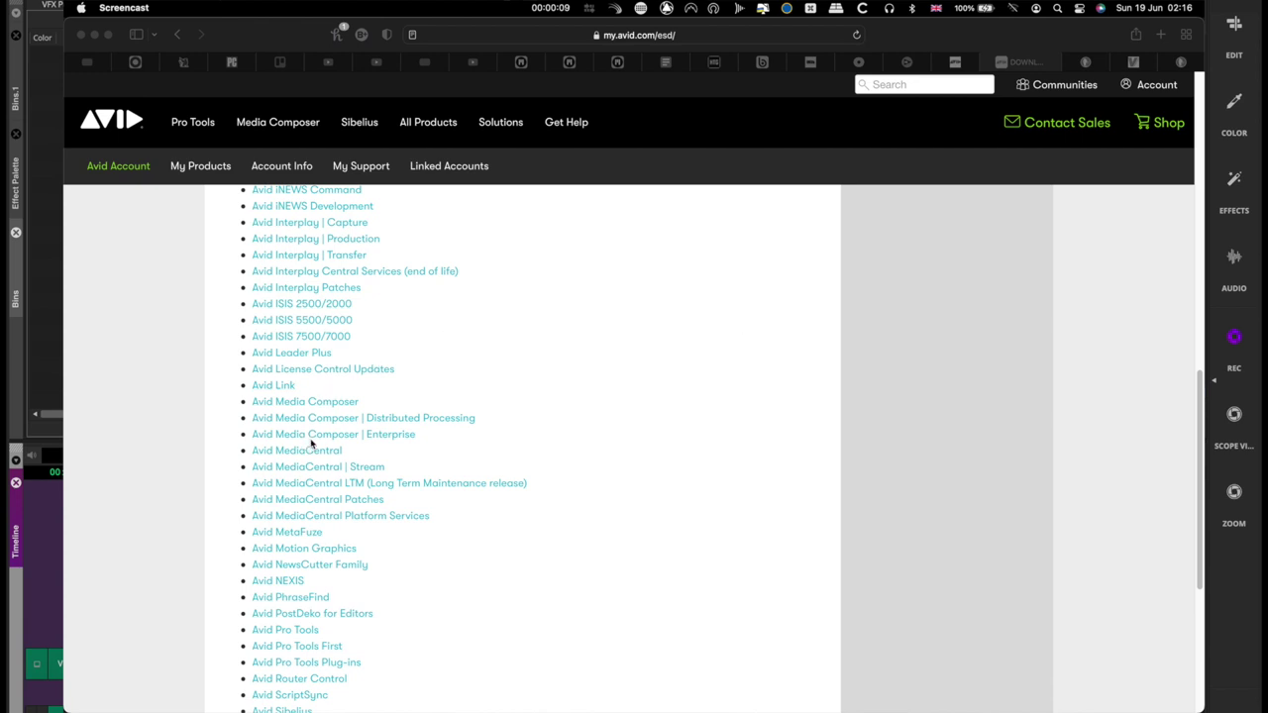
pyautogui.click(349, 401)
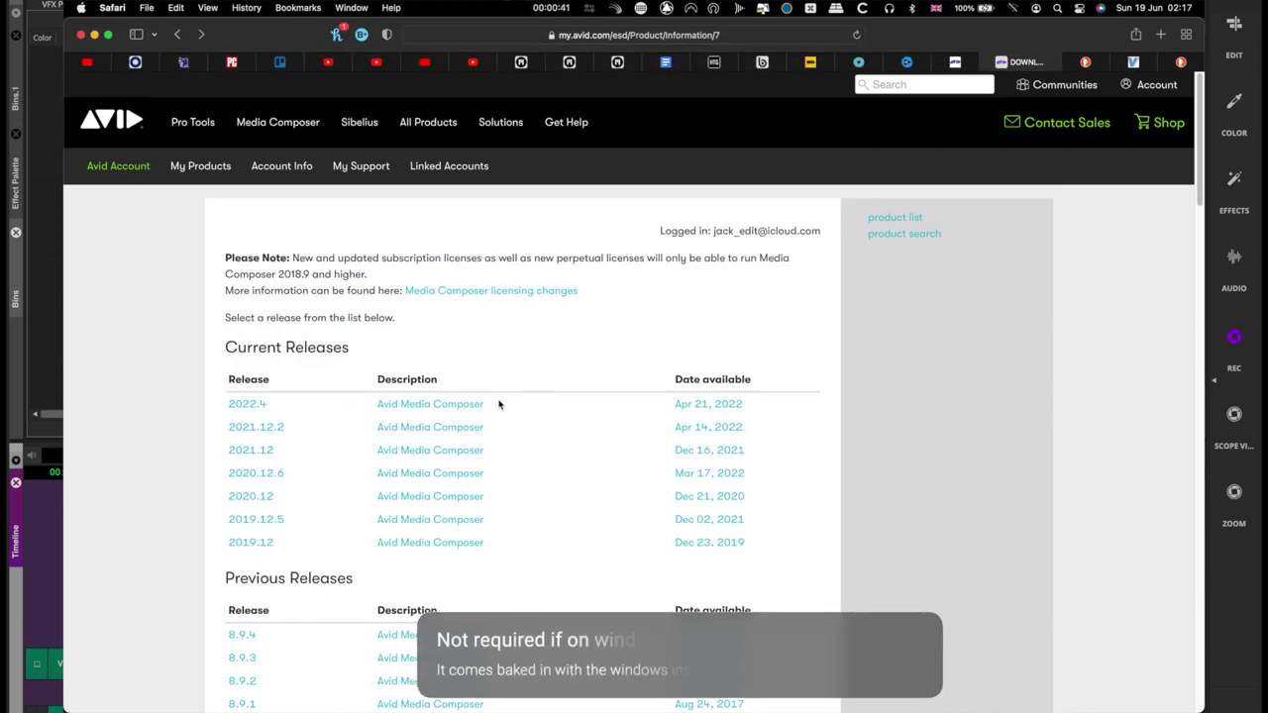
pyautogui.click(456, 428)
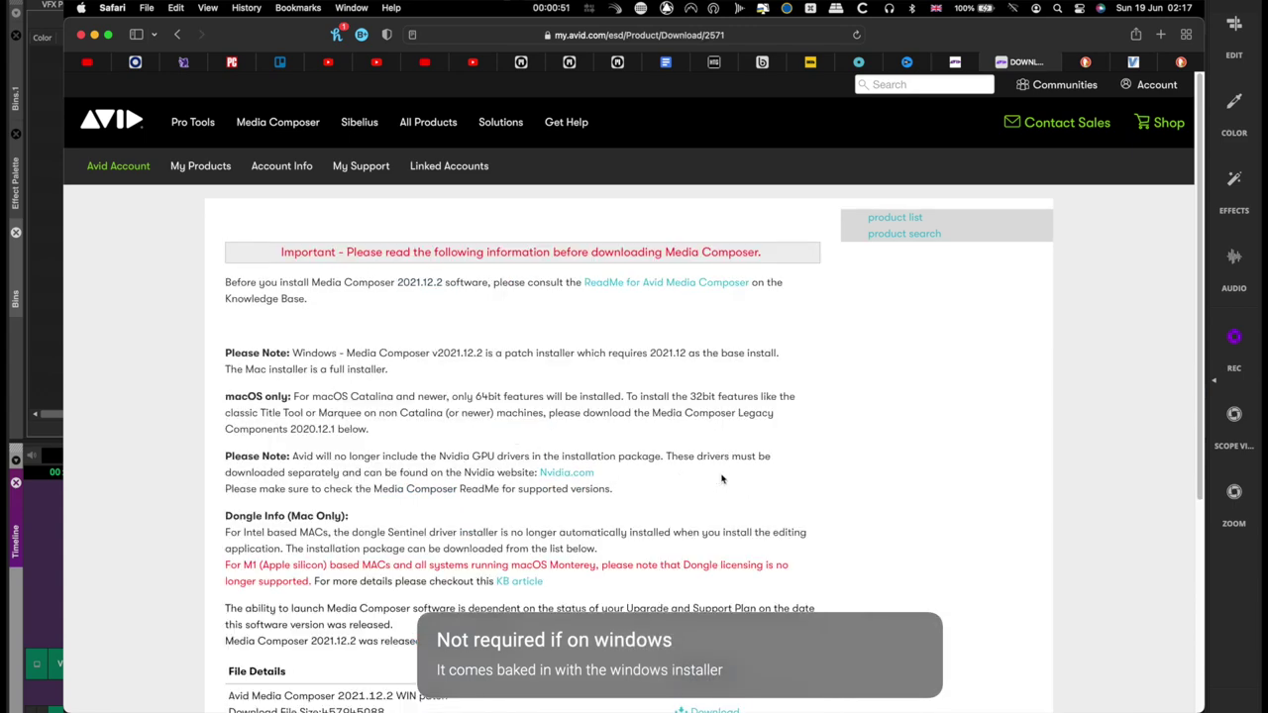
pyautogui.scroll(-5, 721, 475)
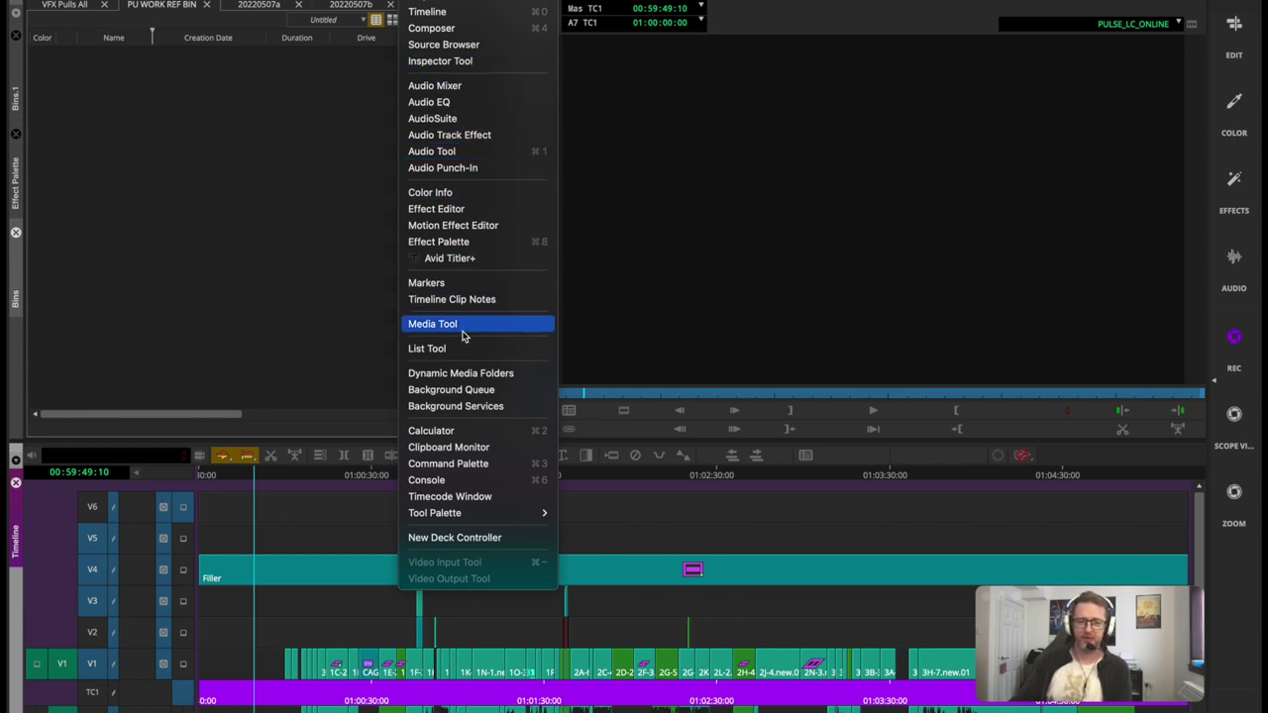
# Activate the Composer and Timeline, then patch source track V1 to record track V3.
pyautogui.click(264, 286)
pyautogui.click(764, 272)
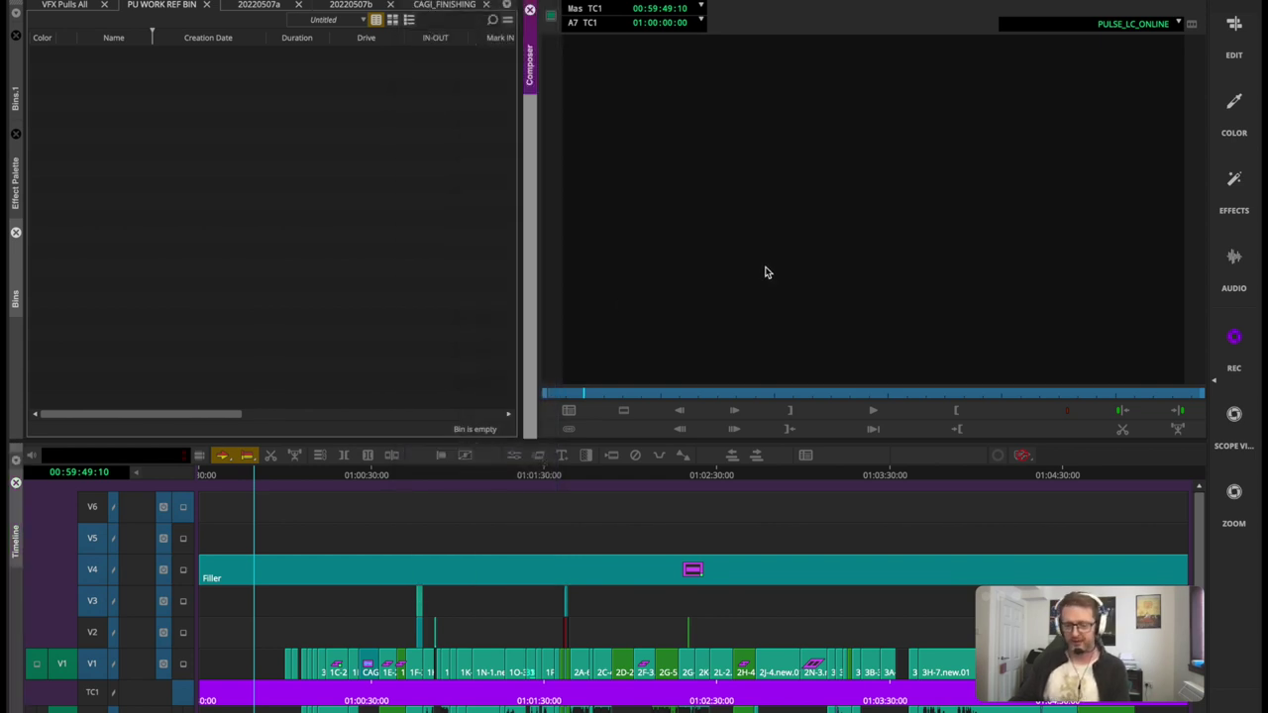
pyautogui.click(255, 490)
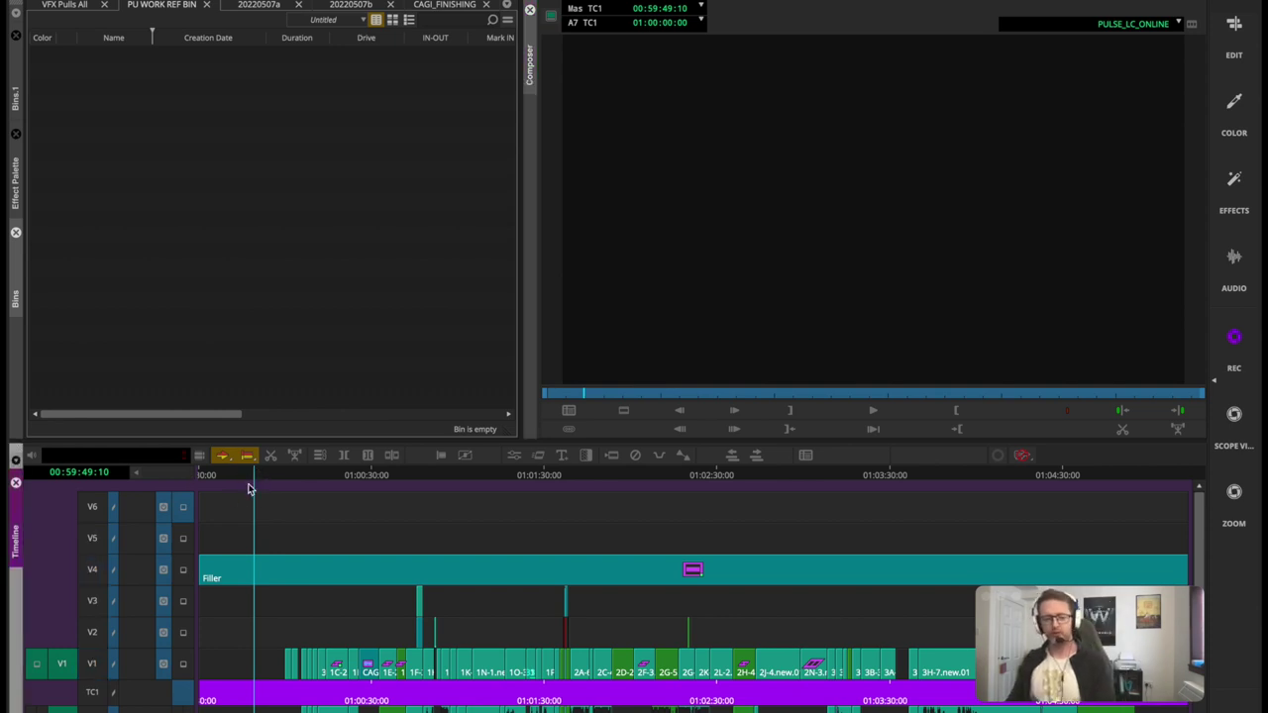
pyautogui.click(92, 605)
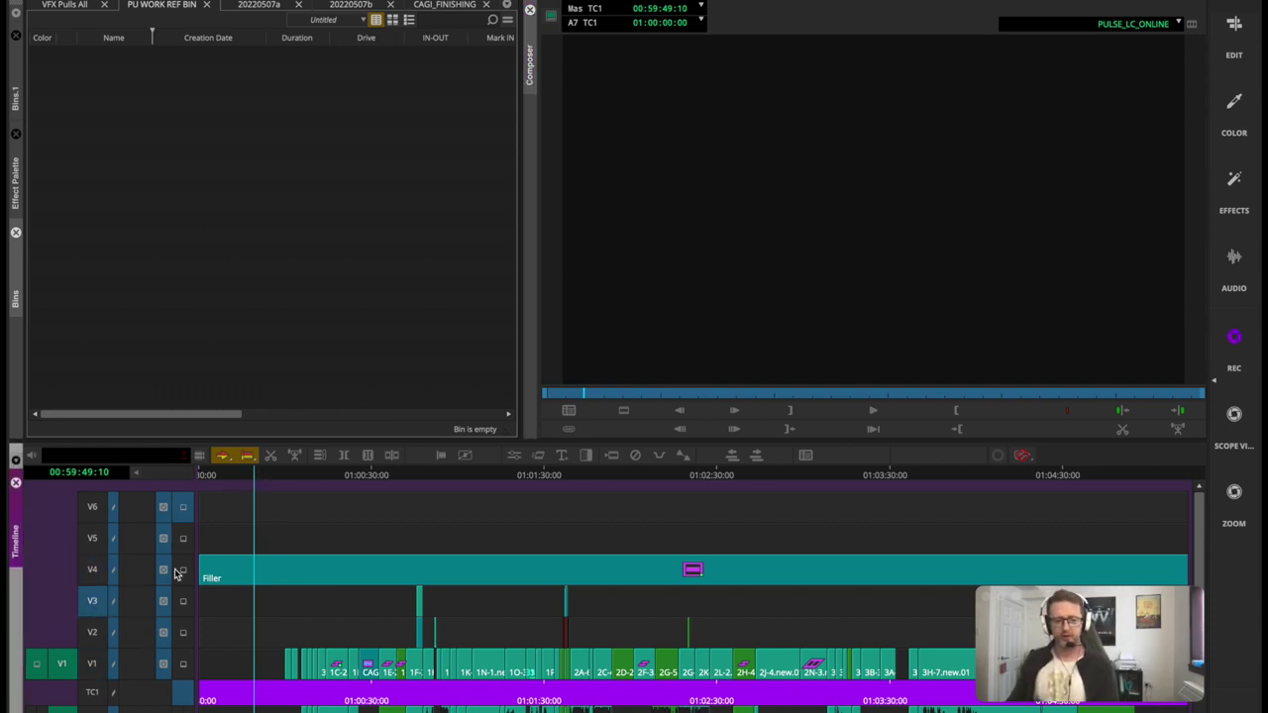
pyautogui.moveTo(57, 671); pyautogui.dragTo(61, 602)
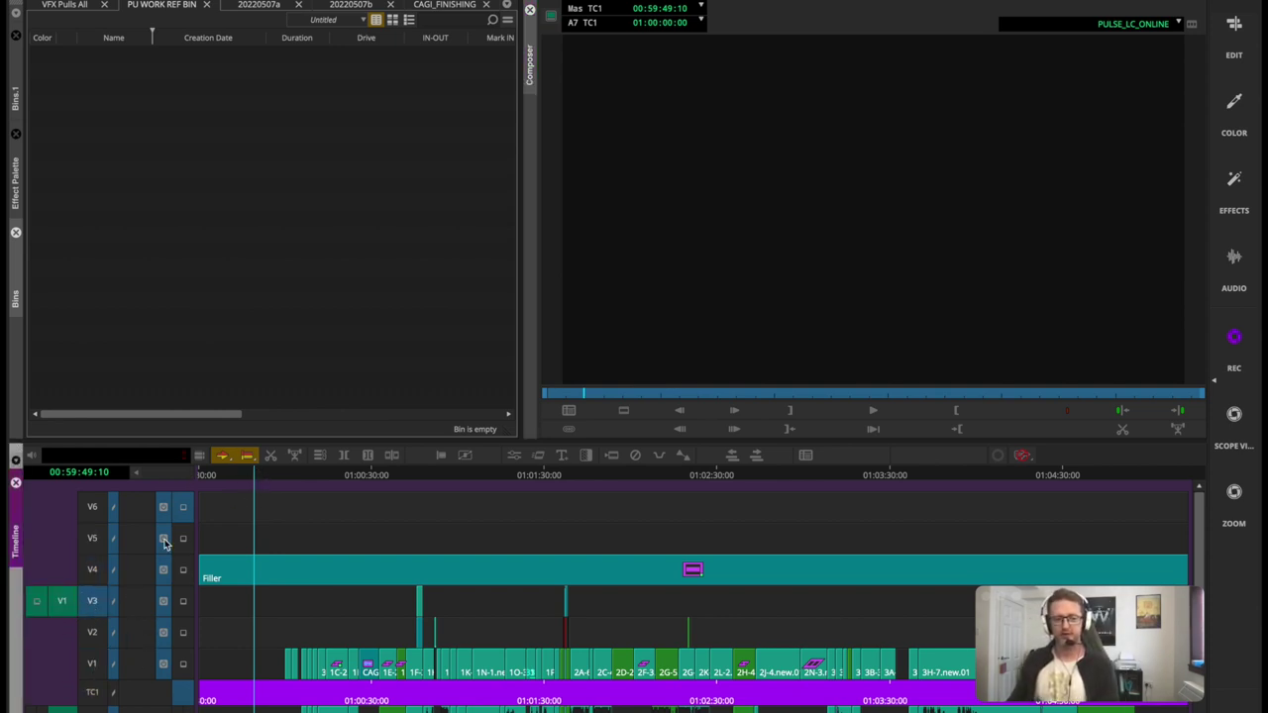
# Set an out mark at 00:59:42:23 and an in mark at 00:59:56:11, with V1 repatched to V5.
pyautogui.click(238, 480)
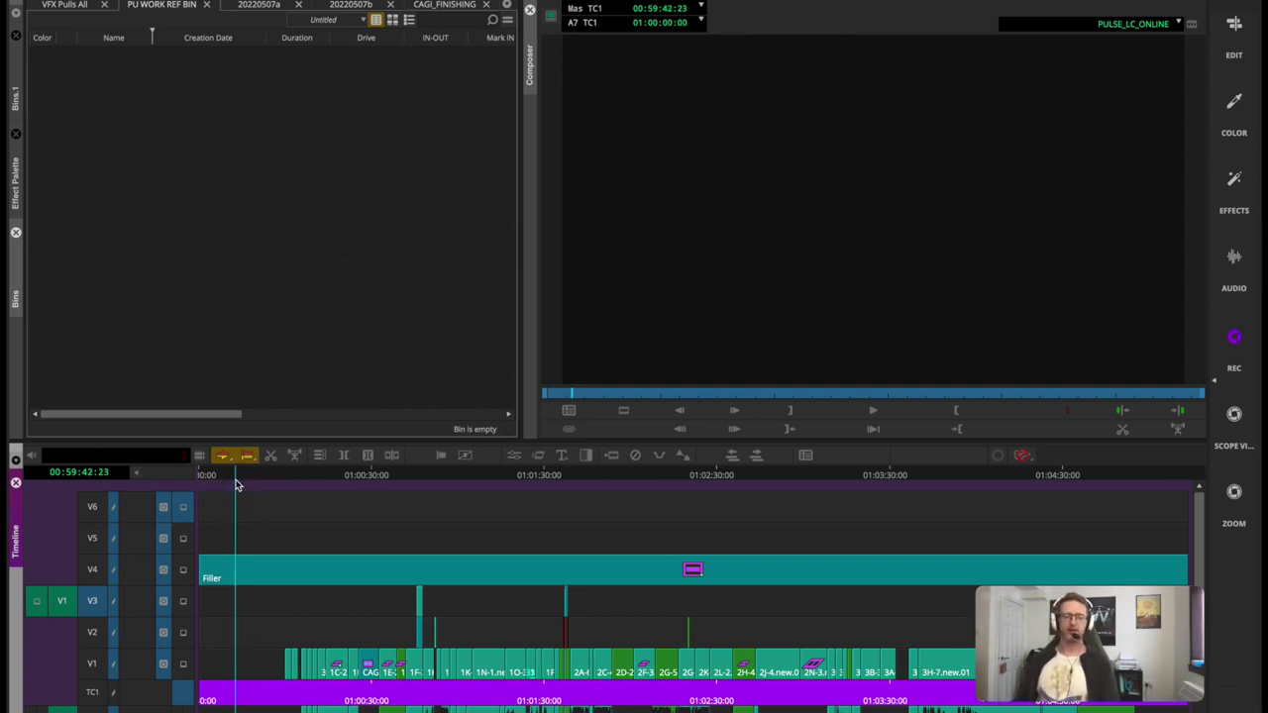
pyautogui.press('o')
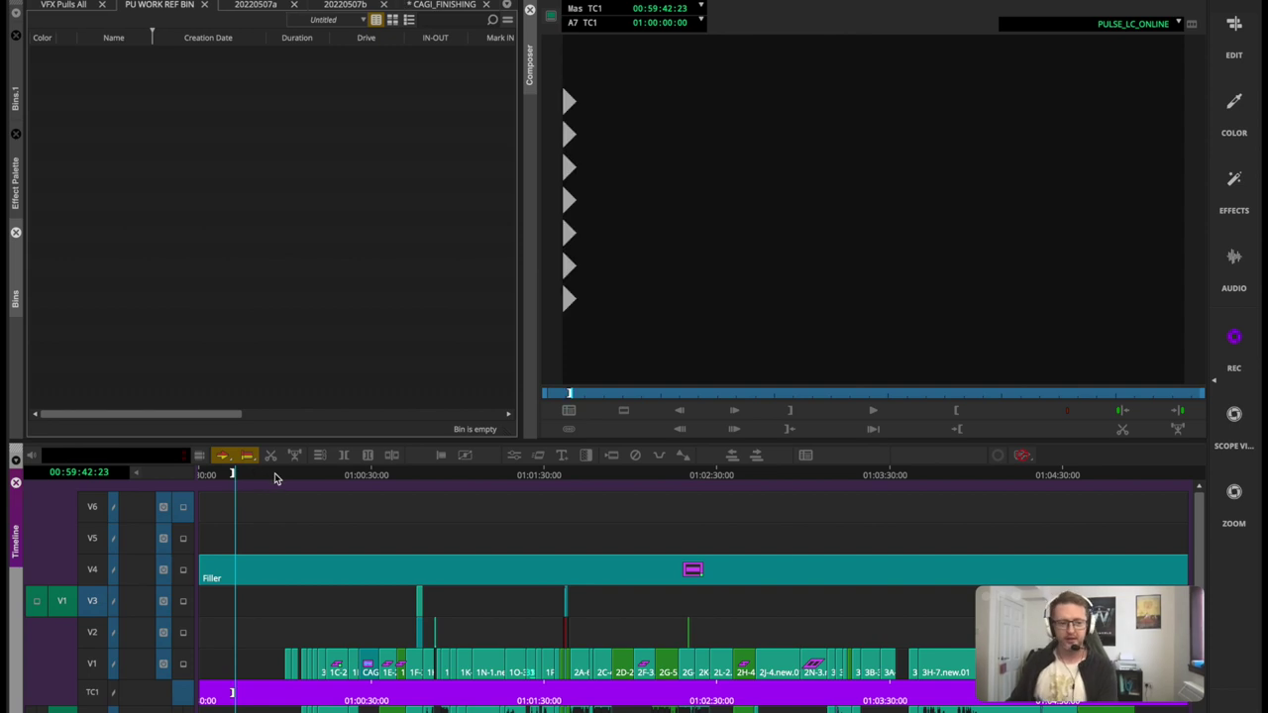
pyautogui.click(275, 479)
pyautogui.moveTo(61, 603); pyautogui.dragTo(89, 538)
pyautogui.press('i')
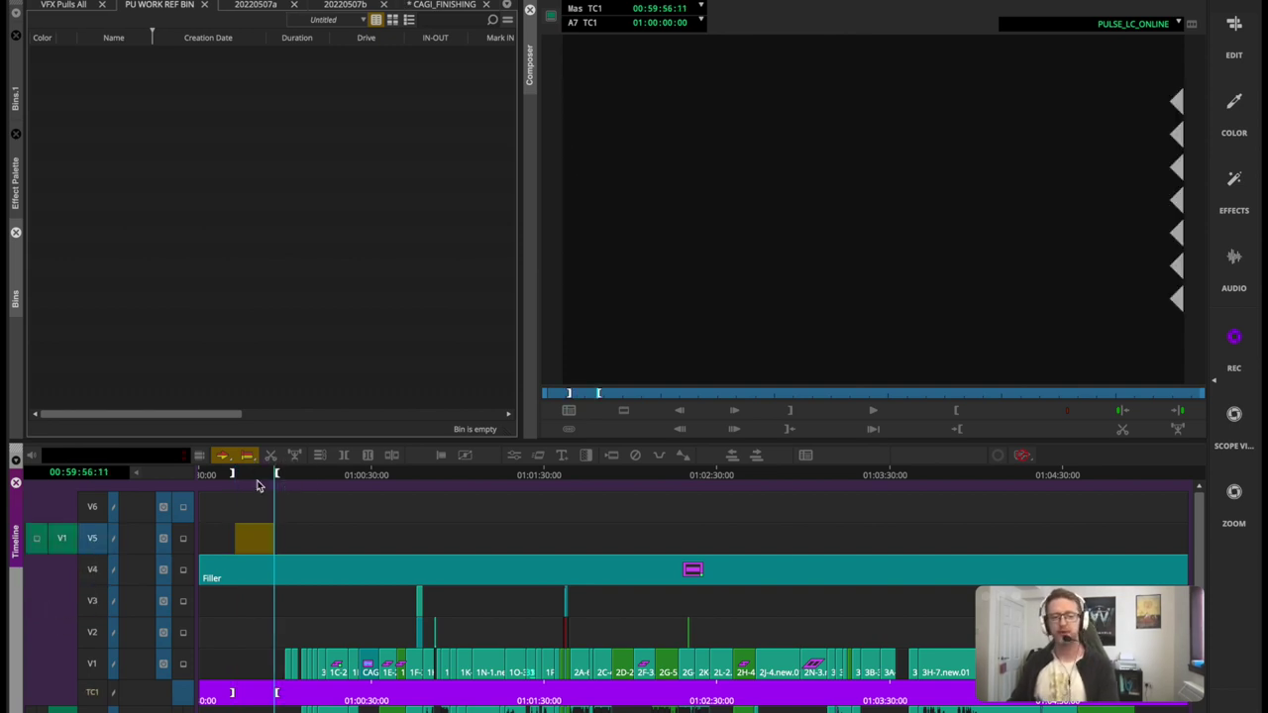
pyautogui.click(254, 481)
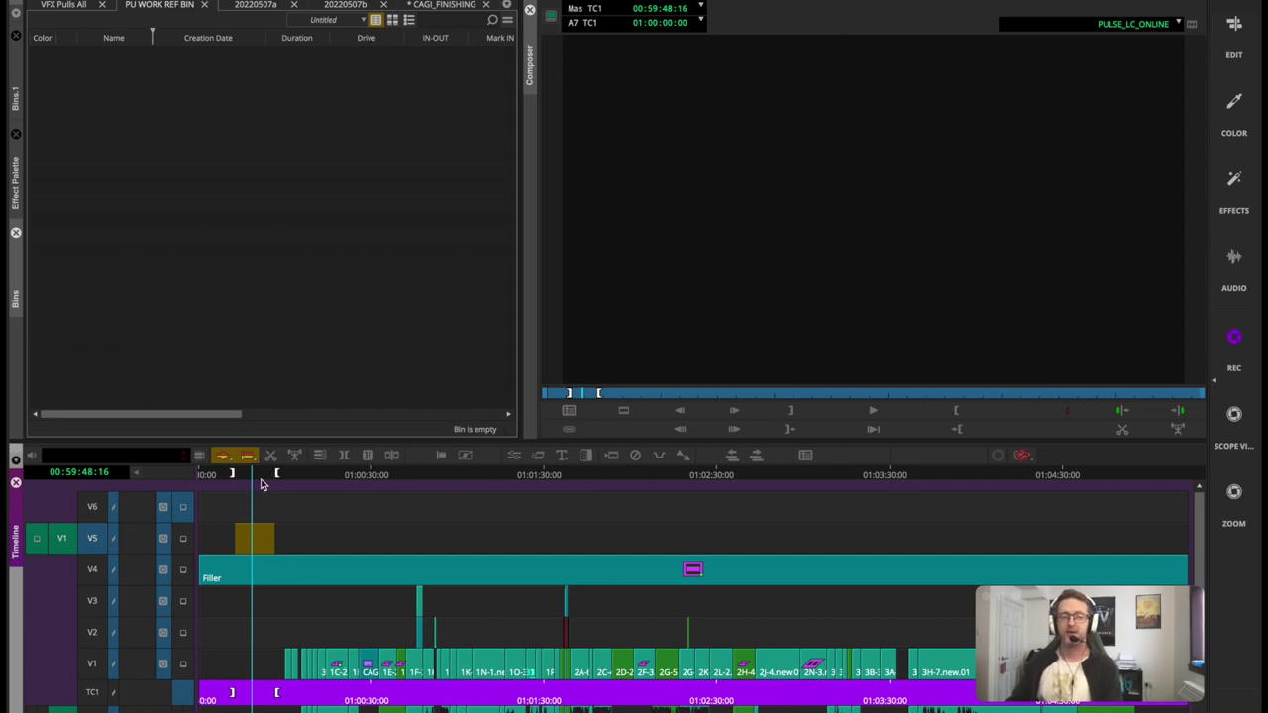
# Patch V1 to V5 and mark from the sequence start to 00:59:59:23, one frame before 01:00:00:00.
pyautogui.click(17, 194)
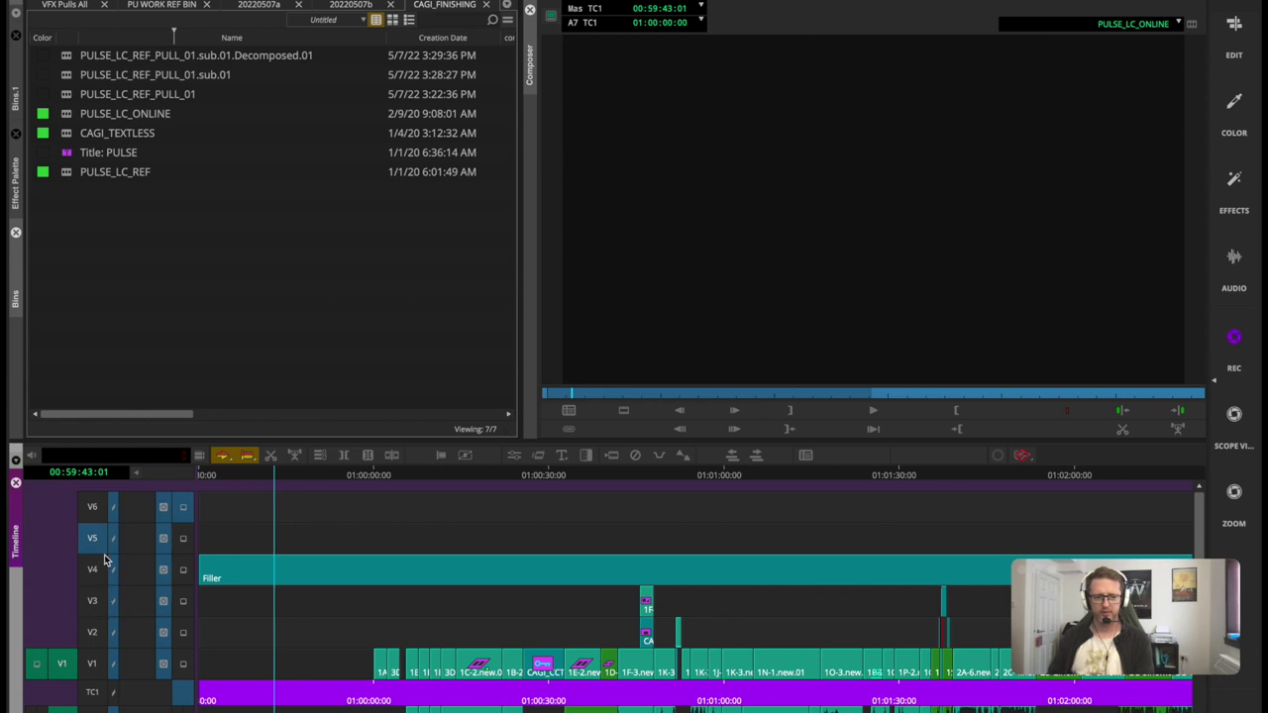
pyautogui.moveTo(79, 669); pyautogui.dragTo(79, 540)
pyautogui.press('Home')
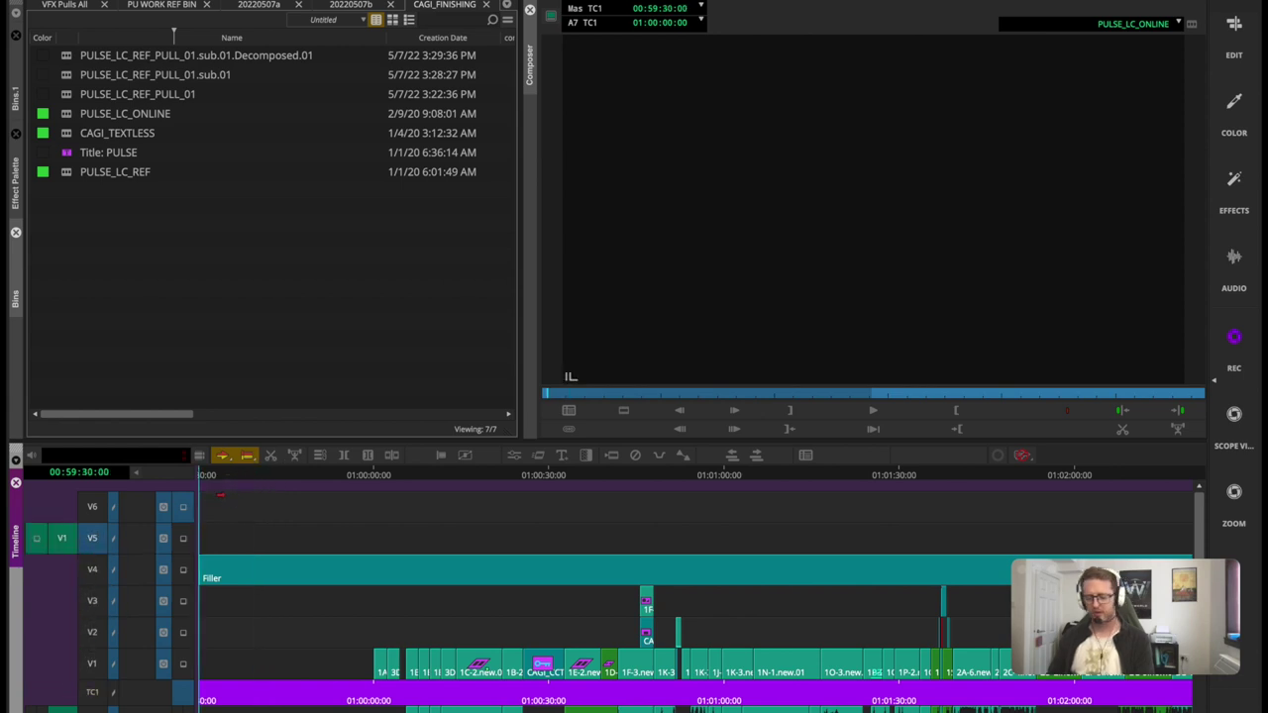
pyautogui.moveTo(386, 478); pyautogui.dragTo(377, 490)
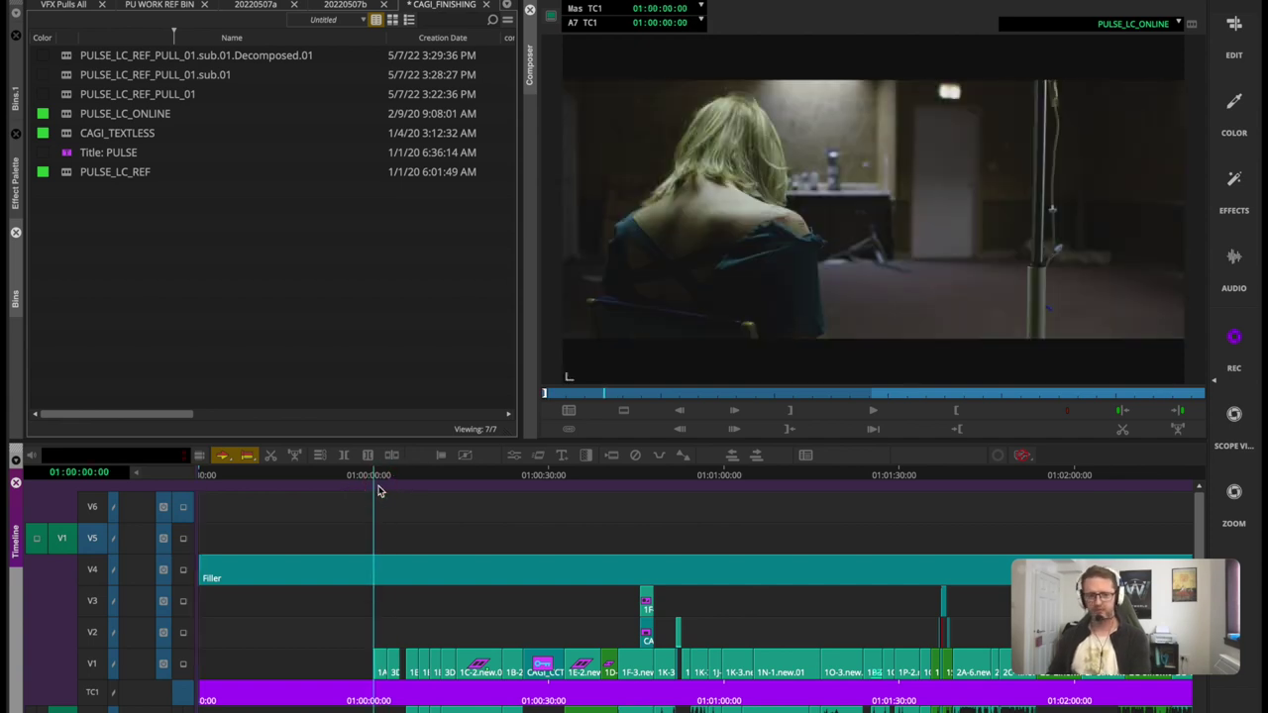
pyautogui.press('Left')
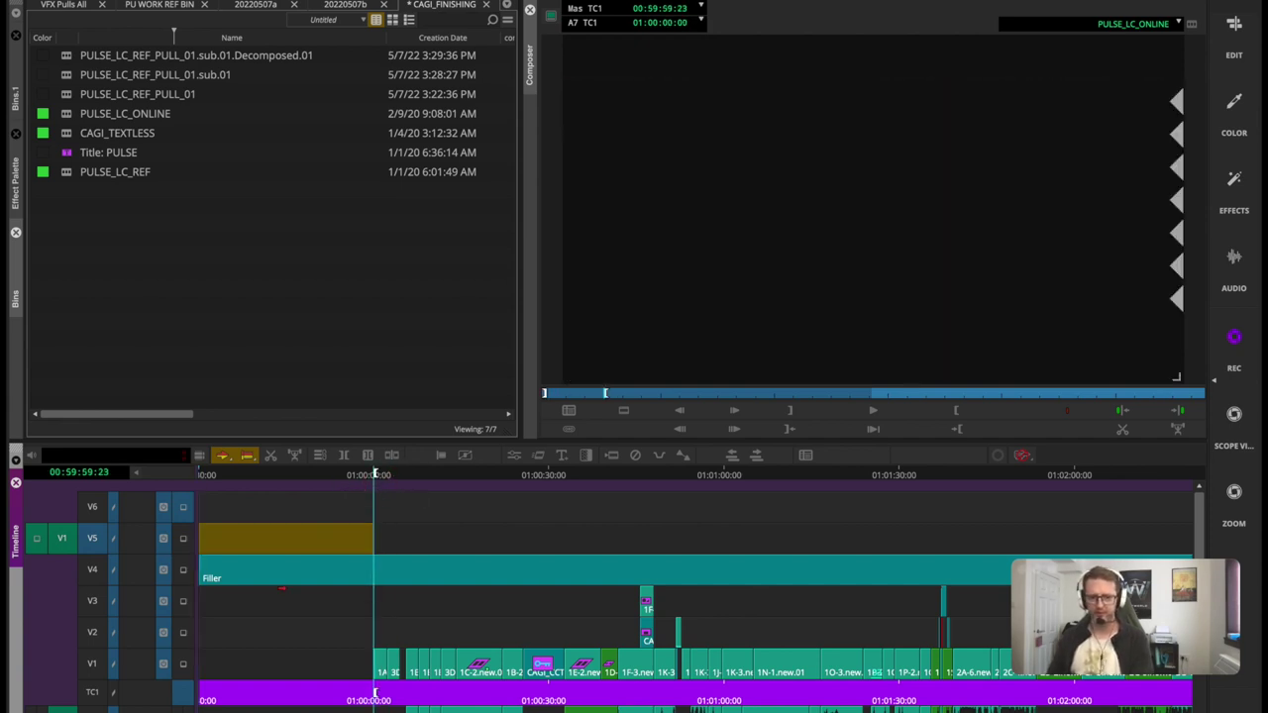
pyautogui.click(293, 481)
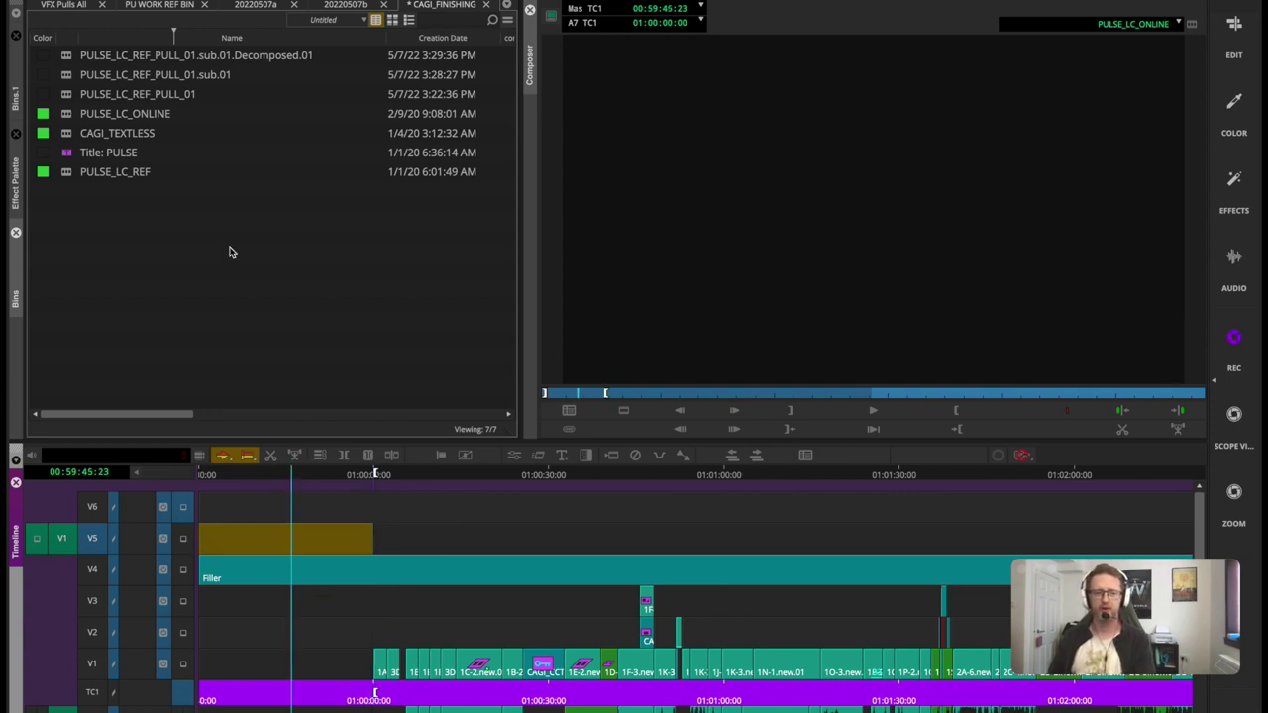
# Apply Avid Titler+ from the Effect Palette's Title category to the V5 region and open its editor.
pyautogui.click(18, 186)
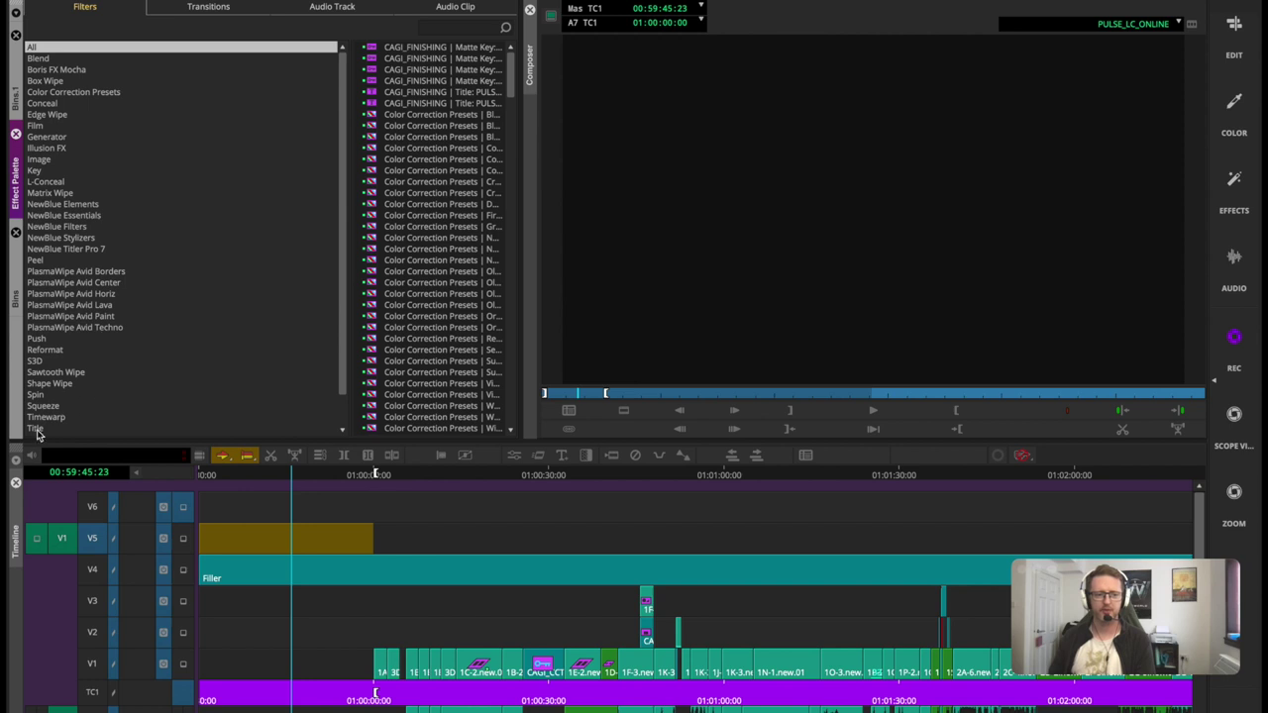
pyautogui.click(37, 430)
pyautogui.moveTo(391, 53); pyautogui.dragTo(253, 560)
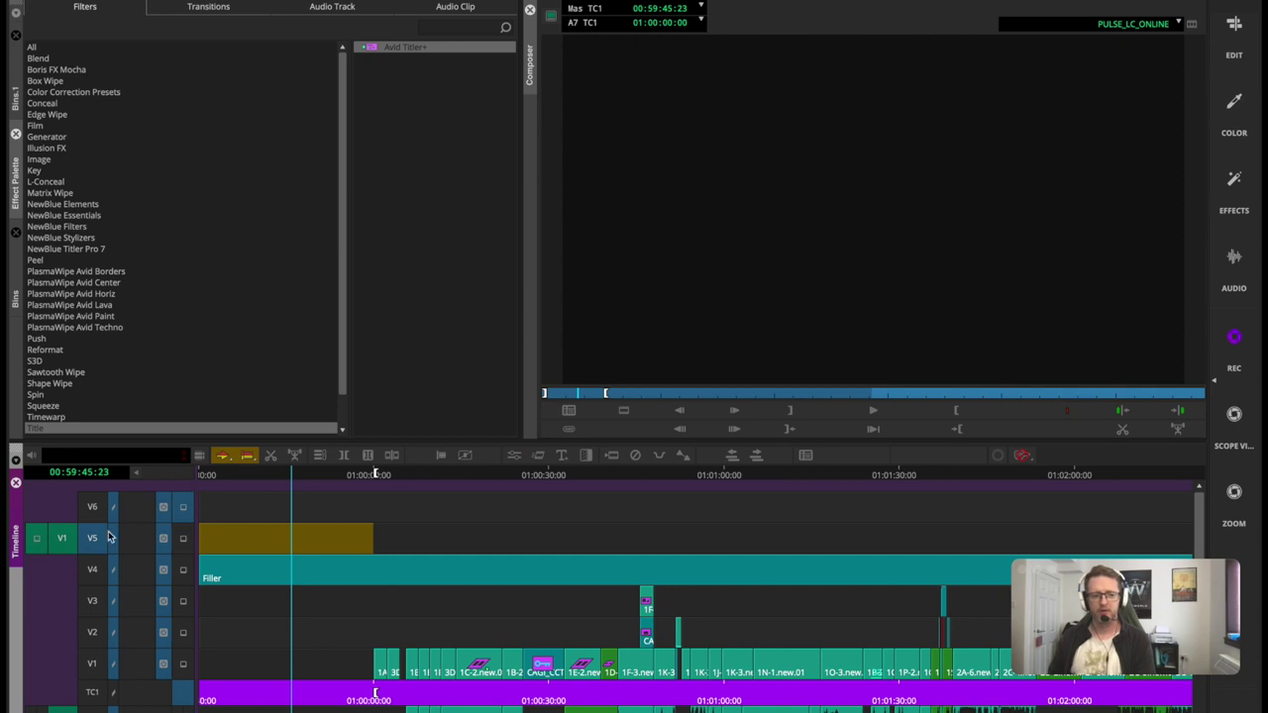
pyautogui.click(564, 458)
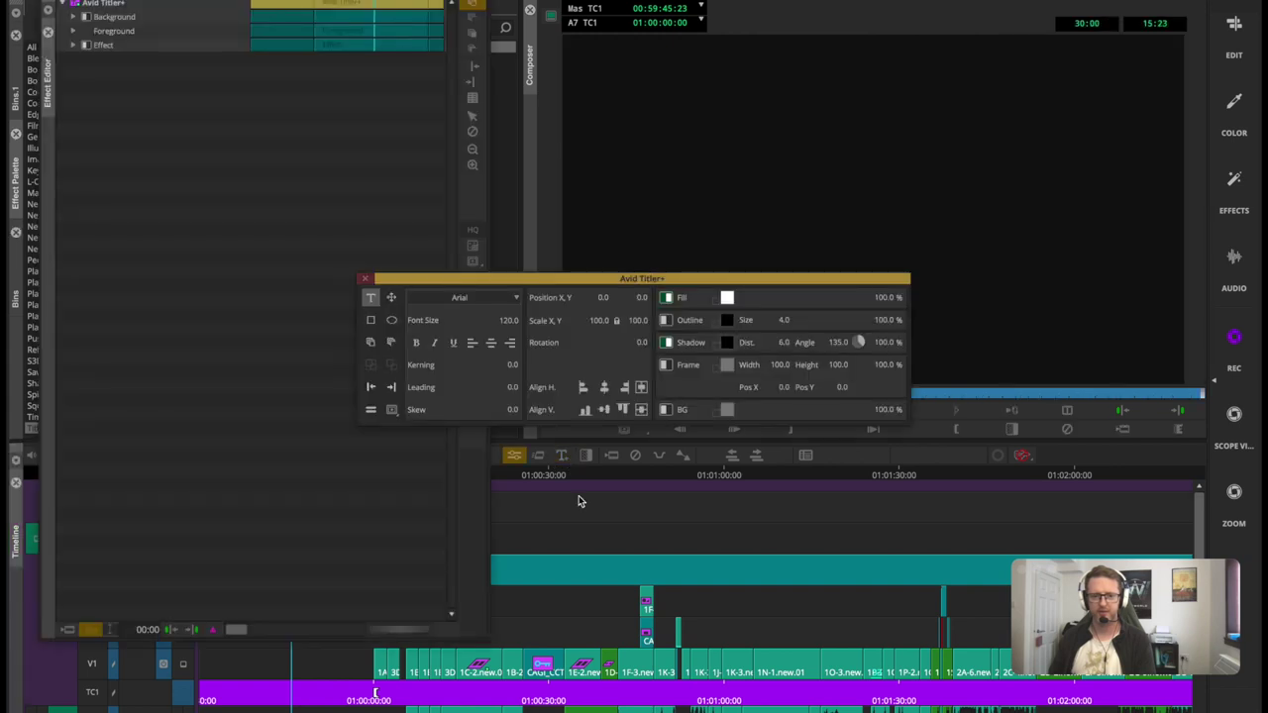
pyautogui.moveTo(618, 278); pyautogui.dragTo(544, 484)
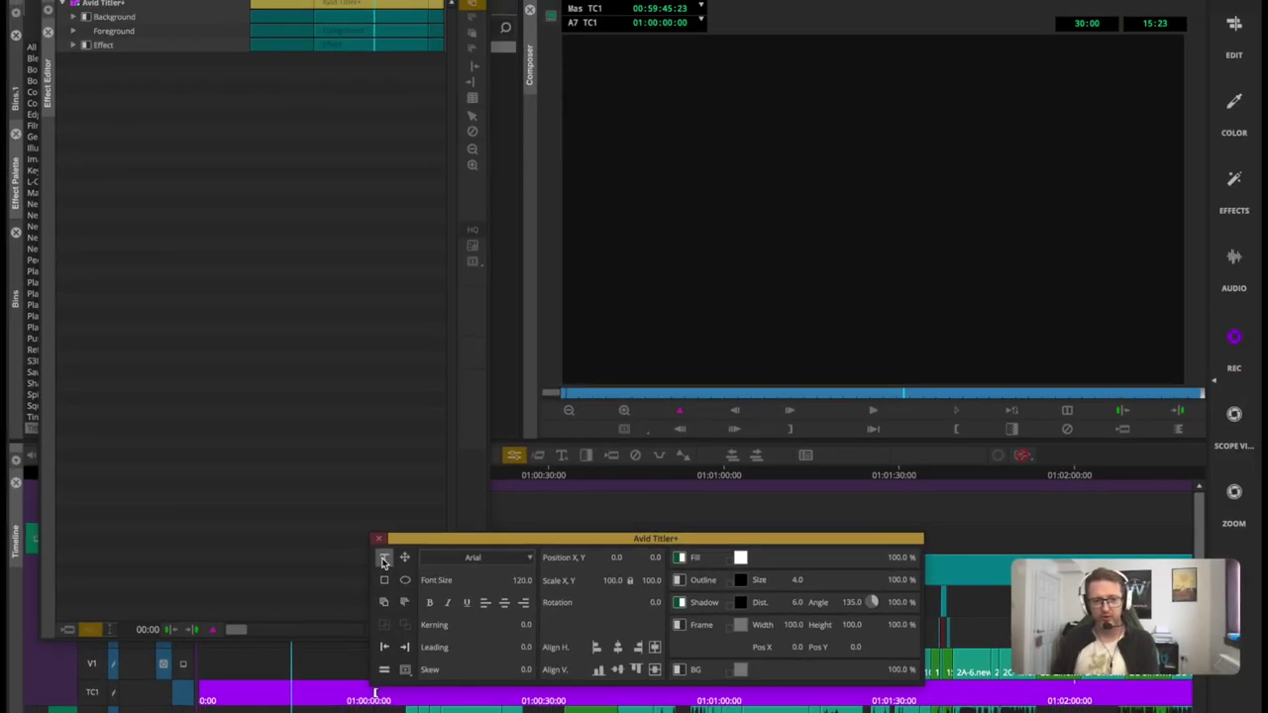
# Create a text box near the frame's top centre reading 'Avid Test Title'.
pyautogui.click(382, 558)
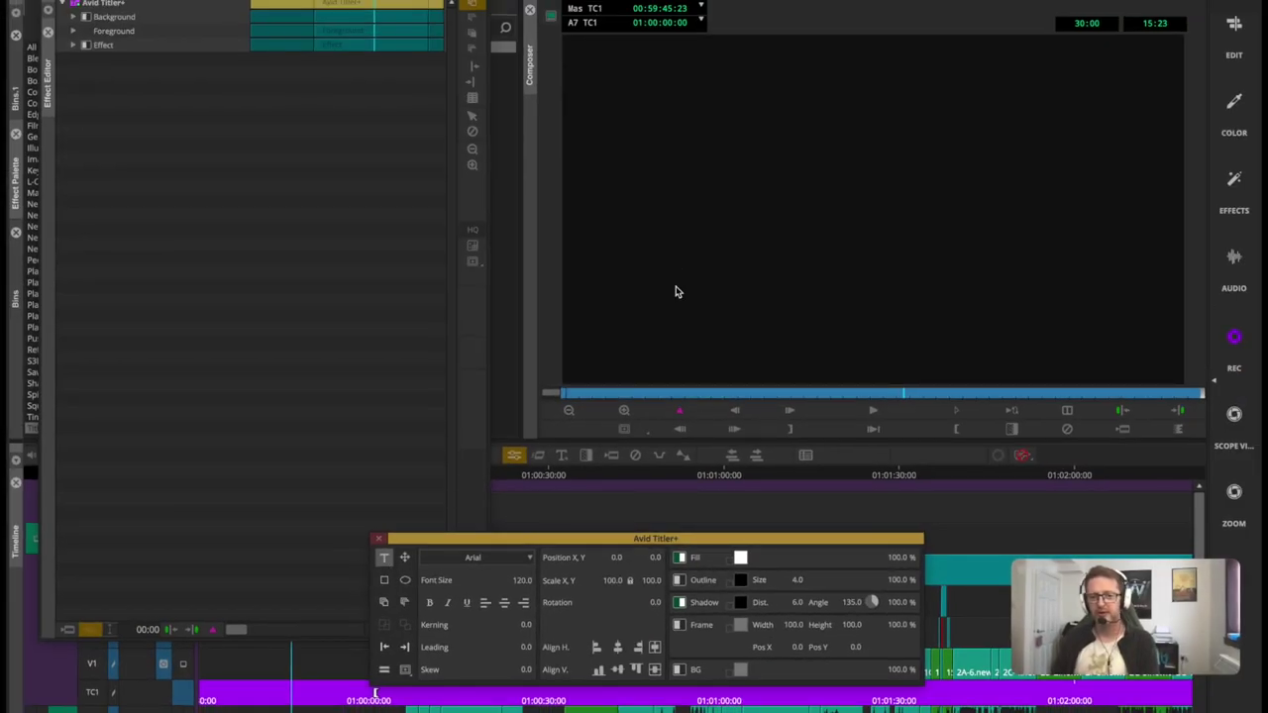
pyautogui.click(695, 189)
pyautogui.click(694, 189)
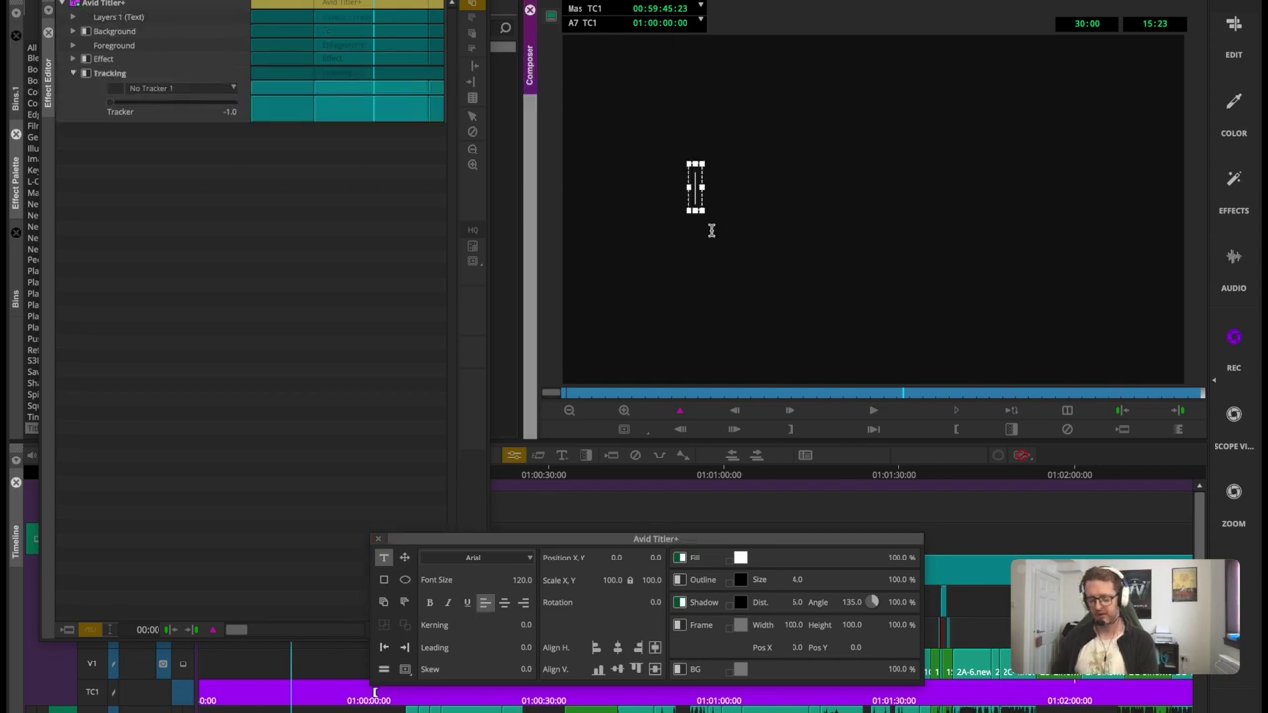
pyautogui.write('Avid ')
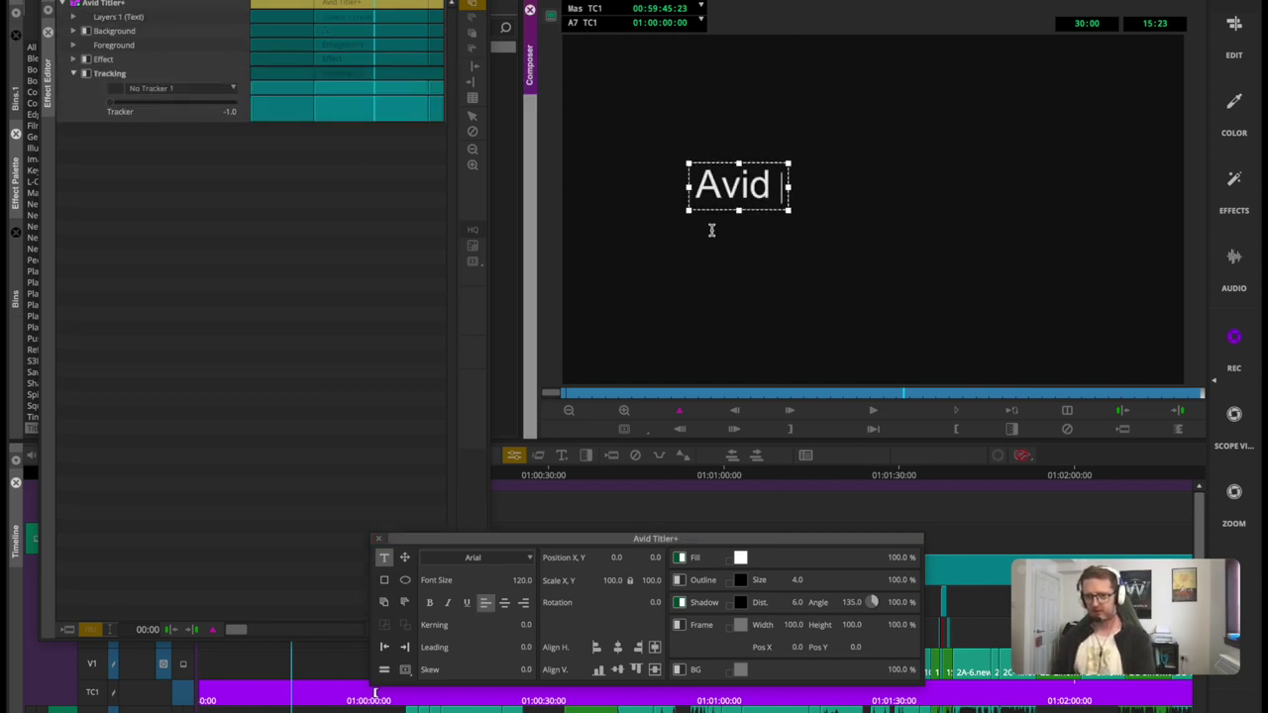
pyautogui.write('Test S')
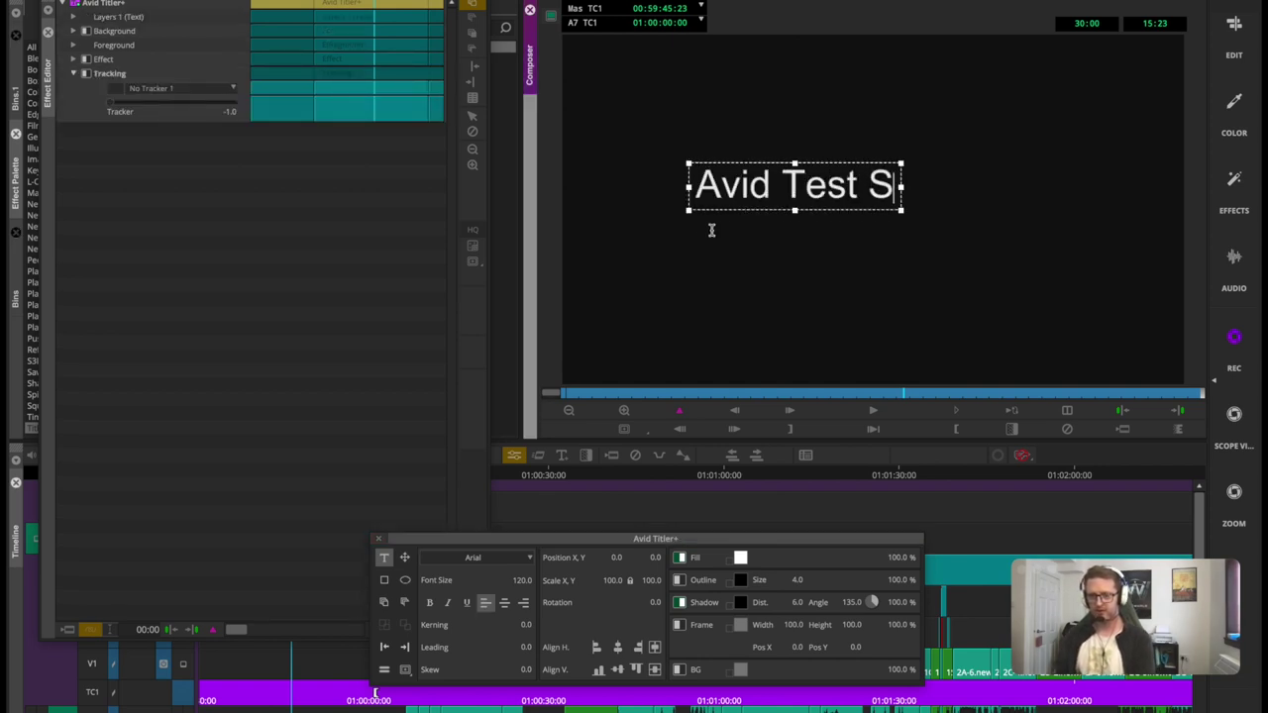
pyautogui.press('BackSpace')
pyautogui.write('Titles')
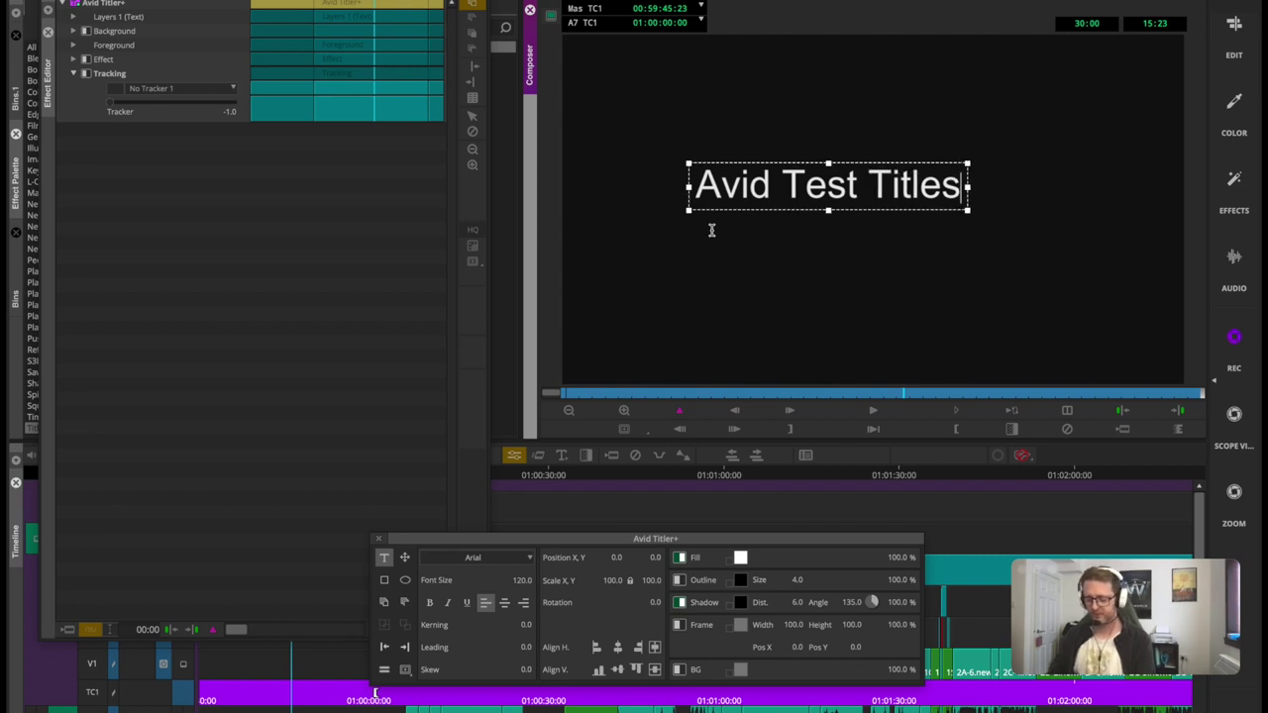
pyautogui.press('BackSpace')
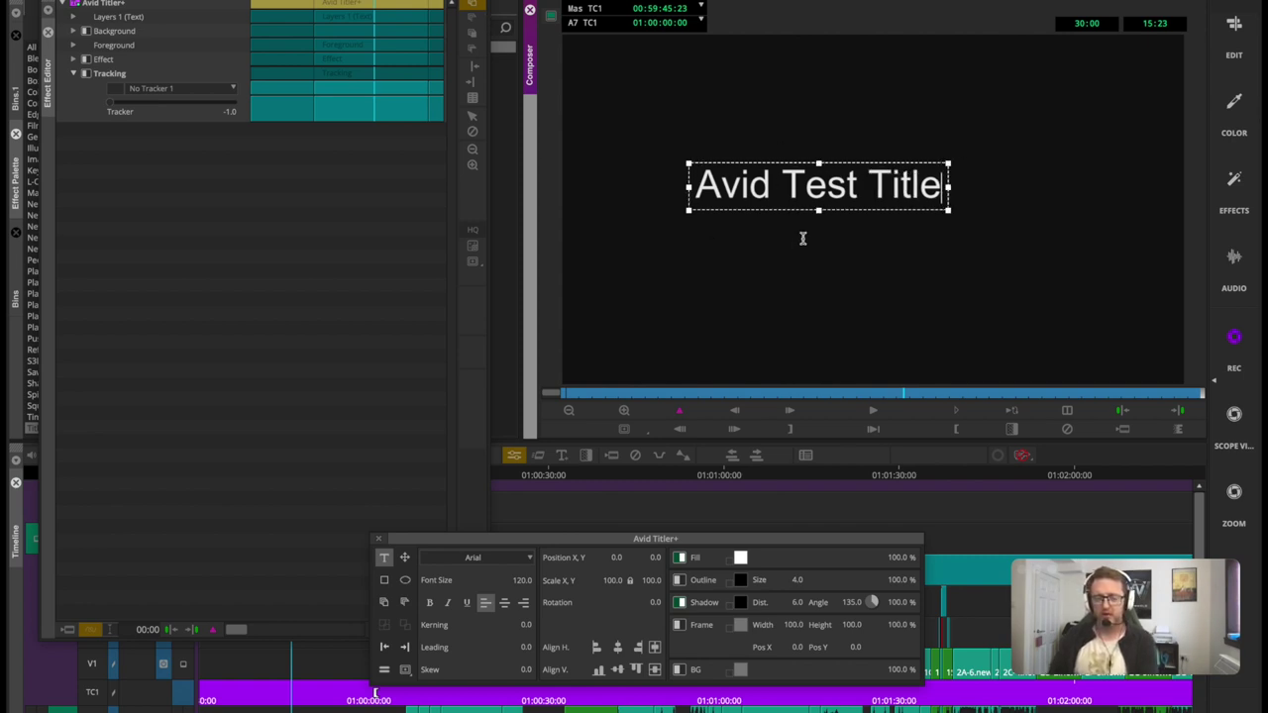
pyautogui.press('Escape')
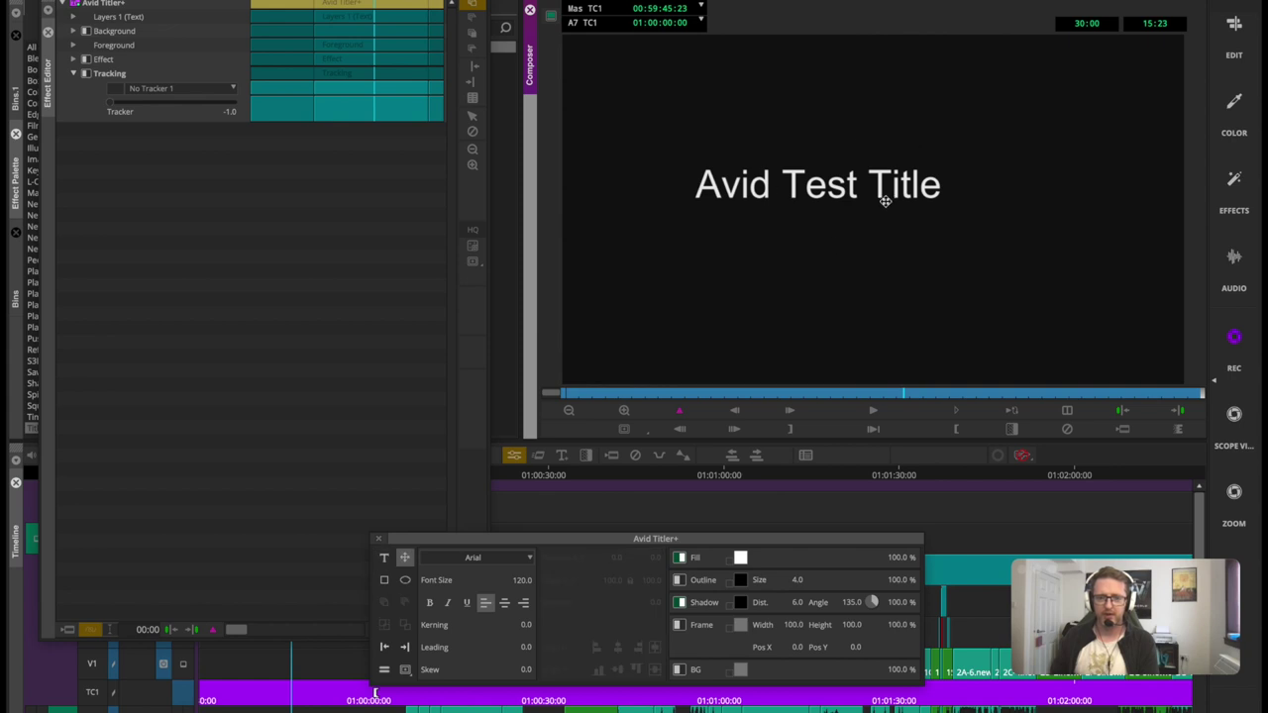
# Reposition the title, scale it up to 145.2, and set its font size to 116.
pyautogui.moveTo(840, 181); pyautogui.dragTo(869, 196)
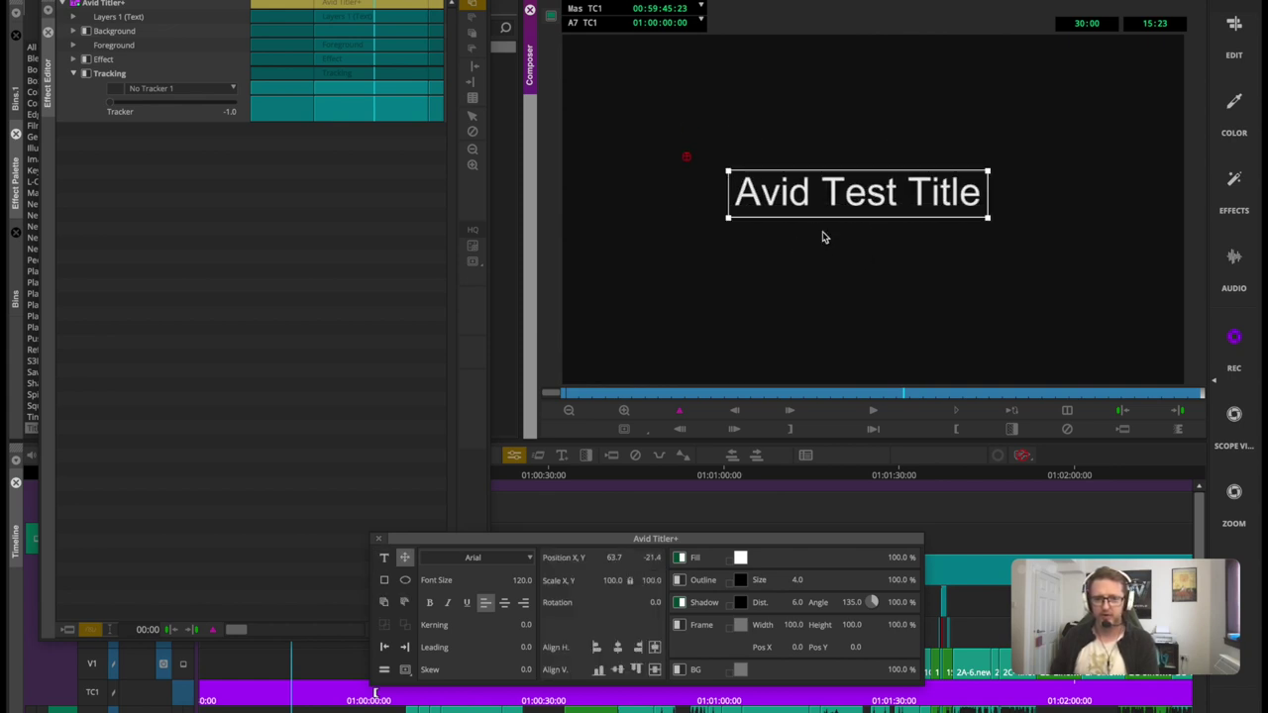
pyautogui.moveTo(990, 220); pyautogui.dragTo(1109, 294)
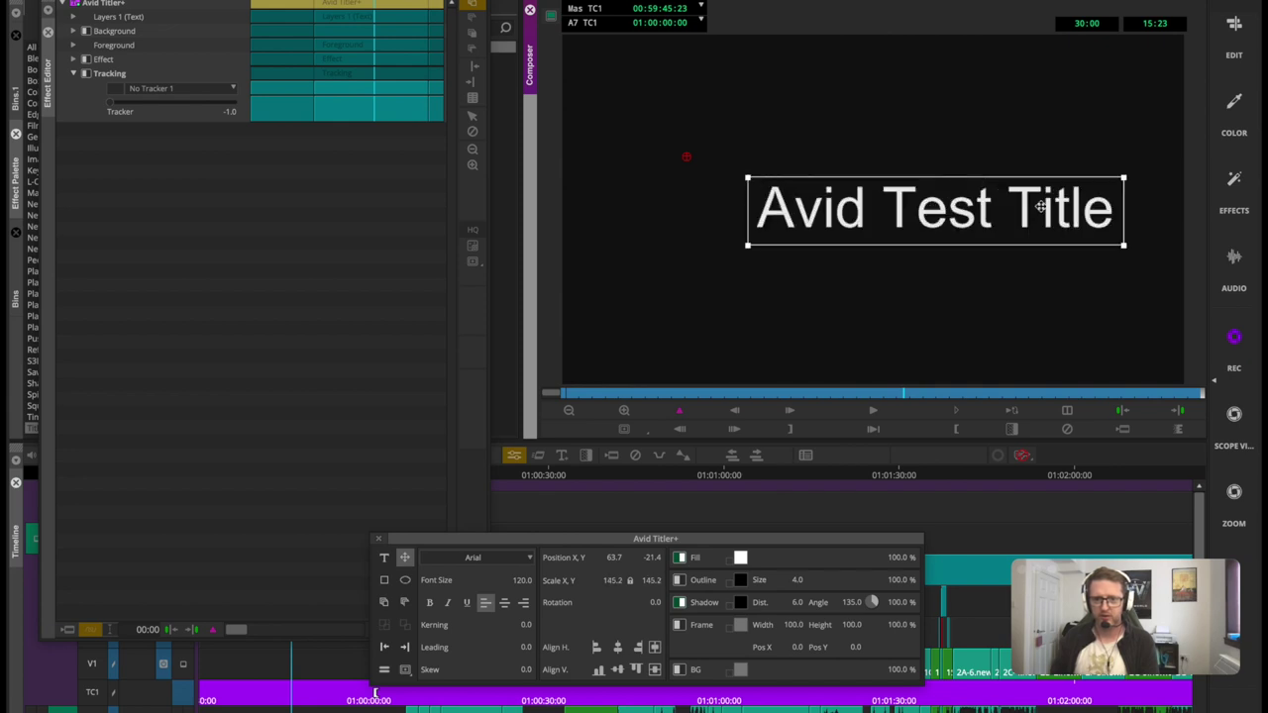
pyautogui.moveTo(1041, 206); pyautogui.dragTo(965, 212)
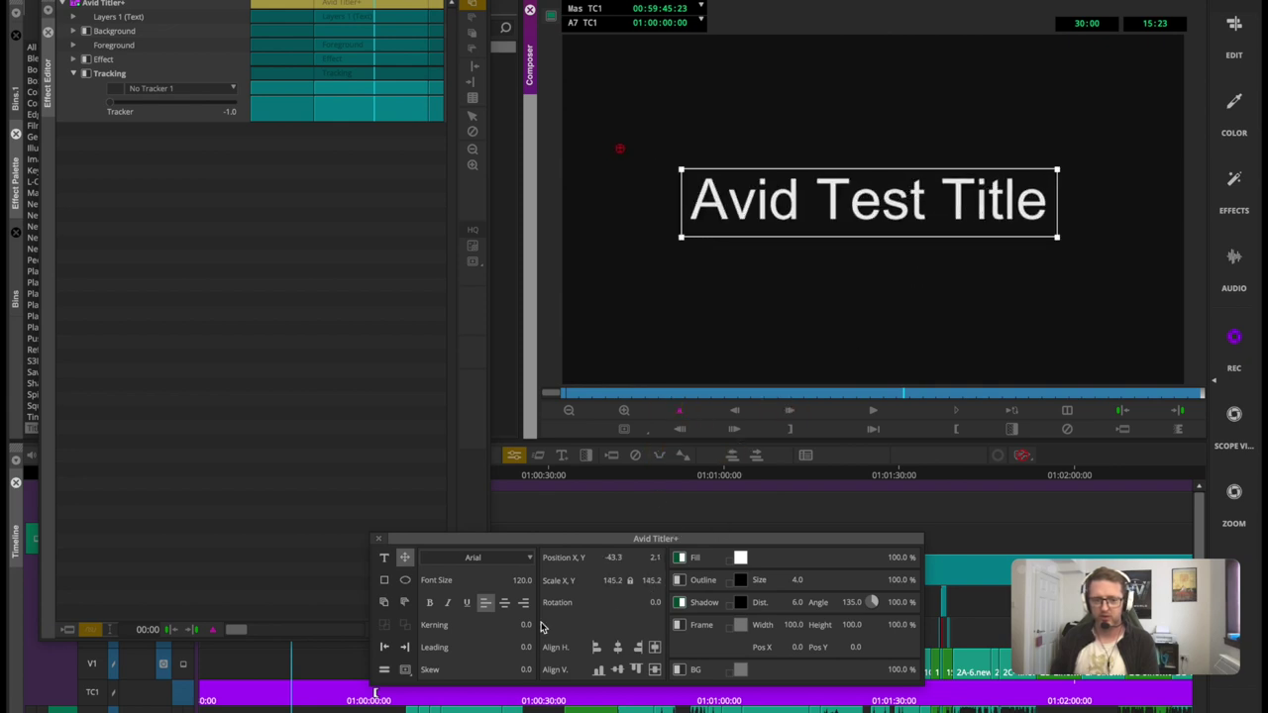
pyautogui.moveTo(535, 580); pyautogui.dragTo(515, 581)
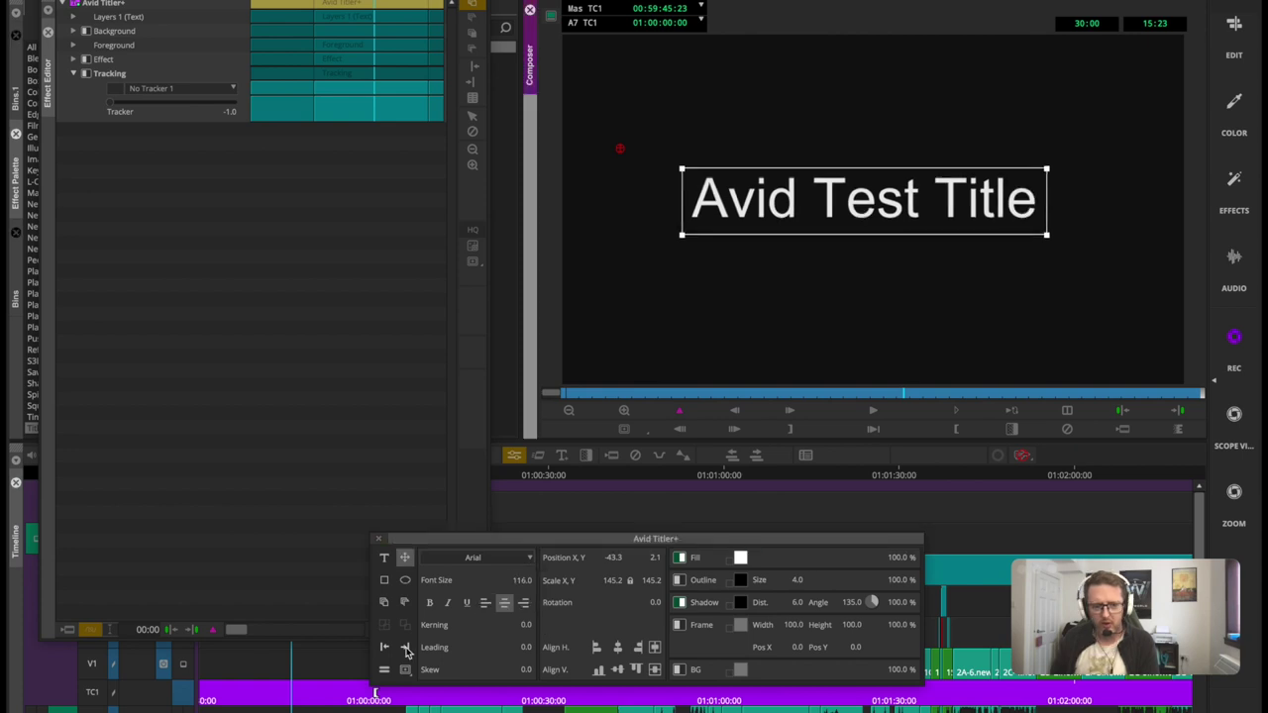
# Draw a white rectangle and move it beneath the title's right end, to 492.8, -185.9.
pyautogui.click(391, 582)
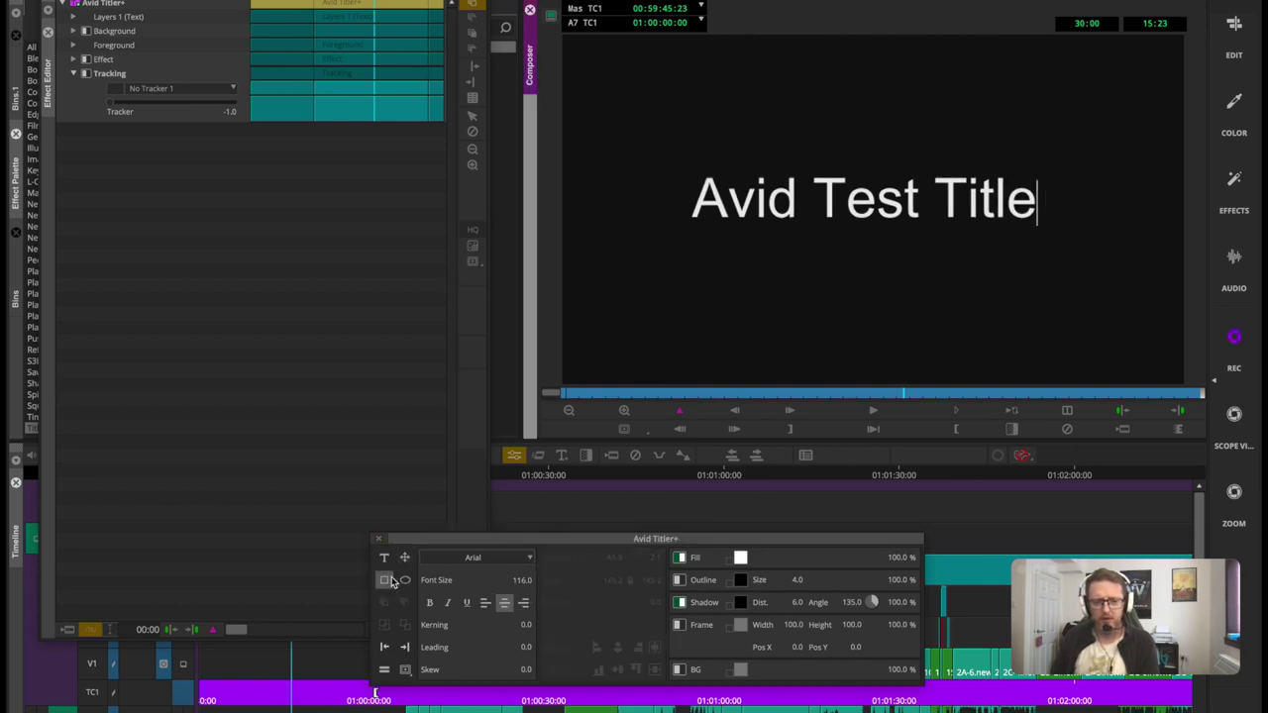
pyautogui.moveTo(623, 164); pyautogui.dragTo(792, 298)
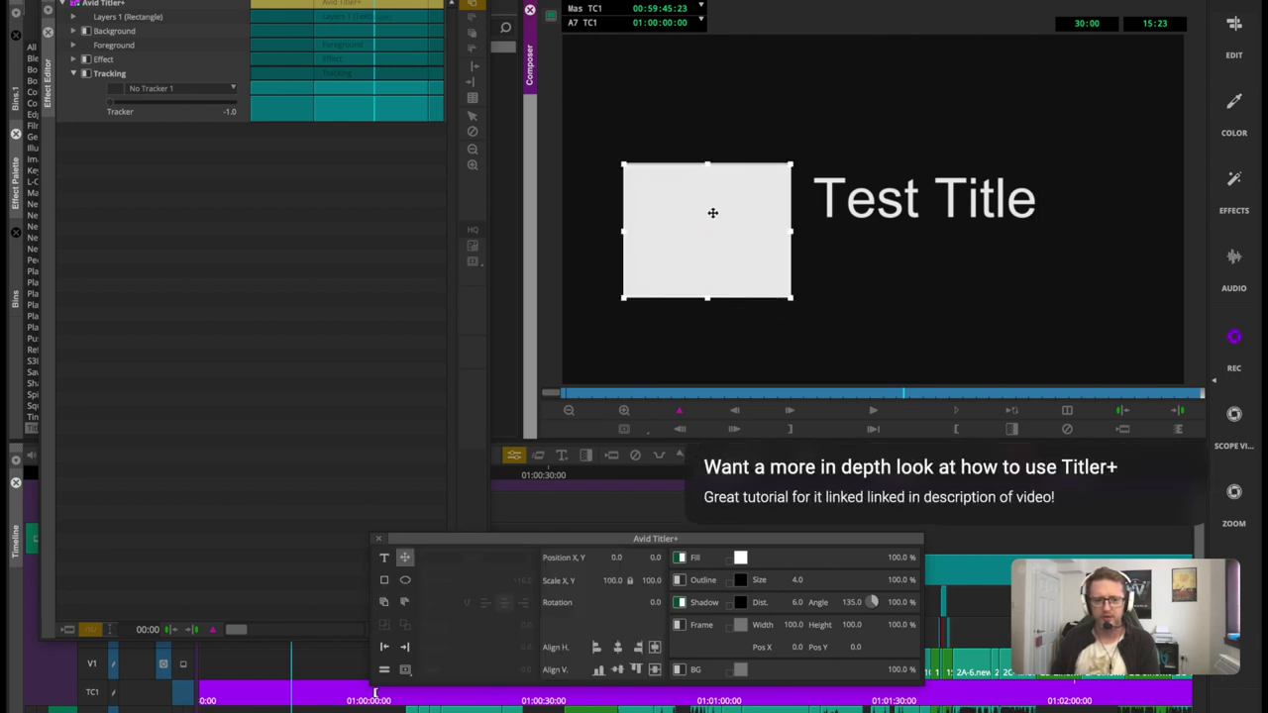
pyautogui.moveTo(711, 212); pyautogui.dragTo(1007, 207)
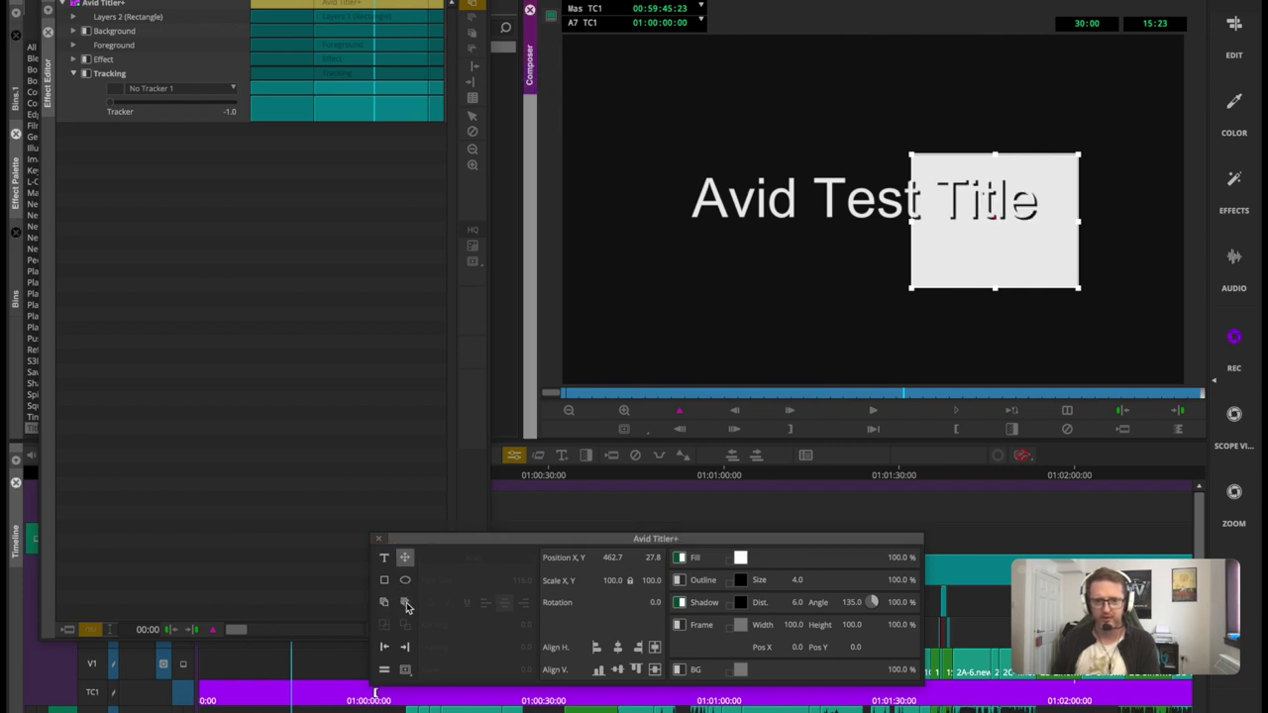
pyautogui.moveTo(954, 251); pyautogui.dragTo(974, 326)
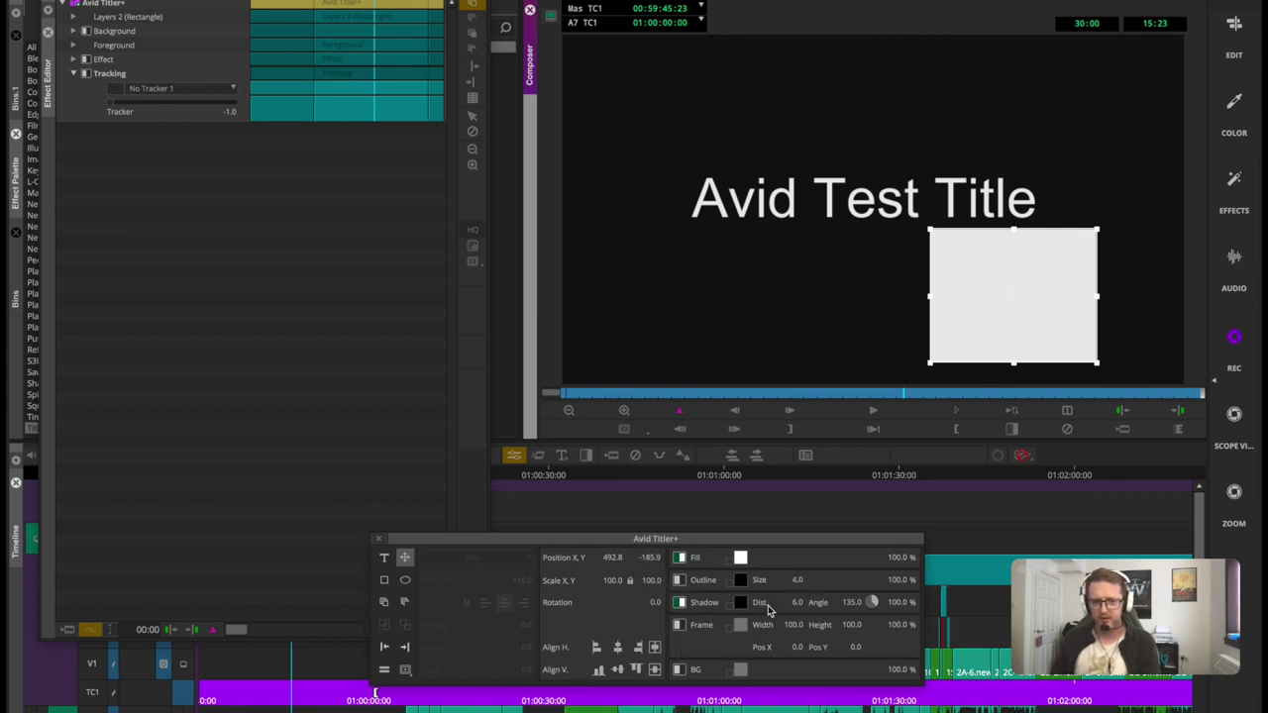
# Select the title's text layer and change its font to Arial Rounded MT Bold.
pyautogui.moveTo(713, 541); pyautogui.dragTo(612, 532)
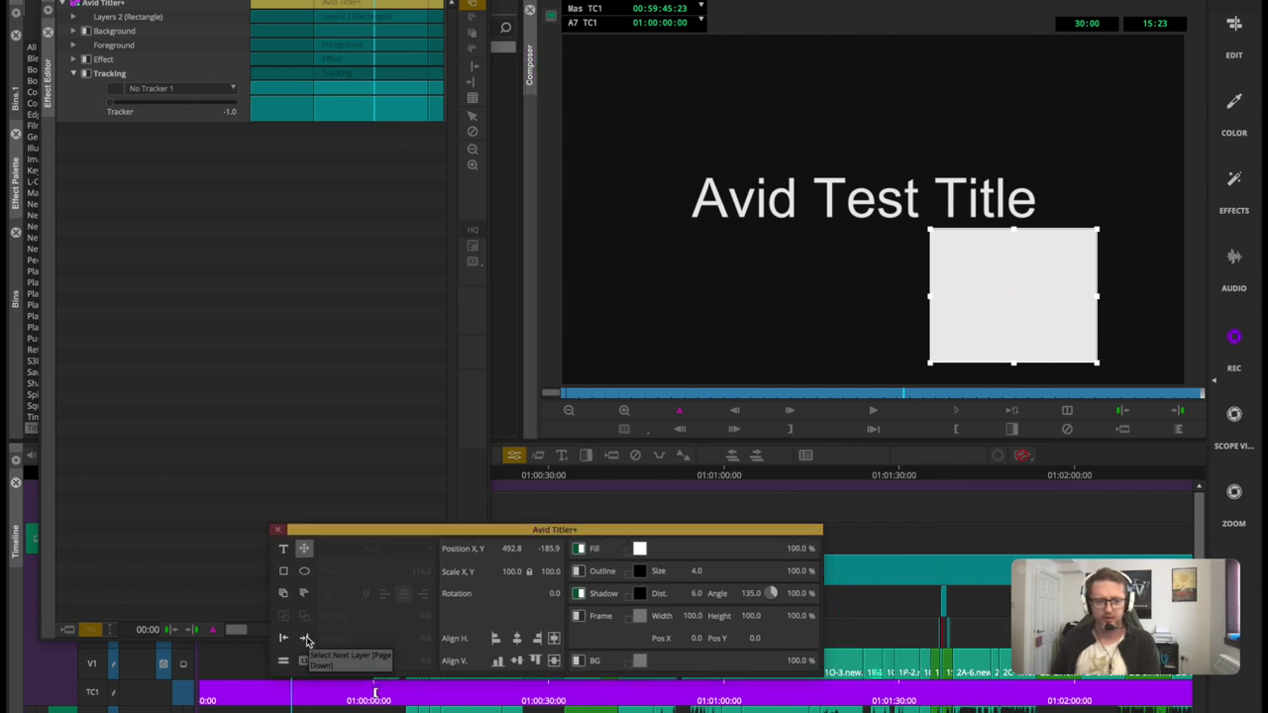
pyautogui.click(306, 640)
pyautogui.click(307, 640)
pyautogui.click(306, 640)
pyautogui.click(306, 640)
pyautogui.click(306, 640)
pyautogui.click(306, 640)
pyautogui.click(307, 640)
pyautogui.click(304, 640)
pyautogui.click(304, 640)
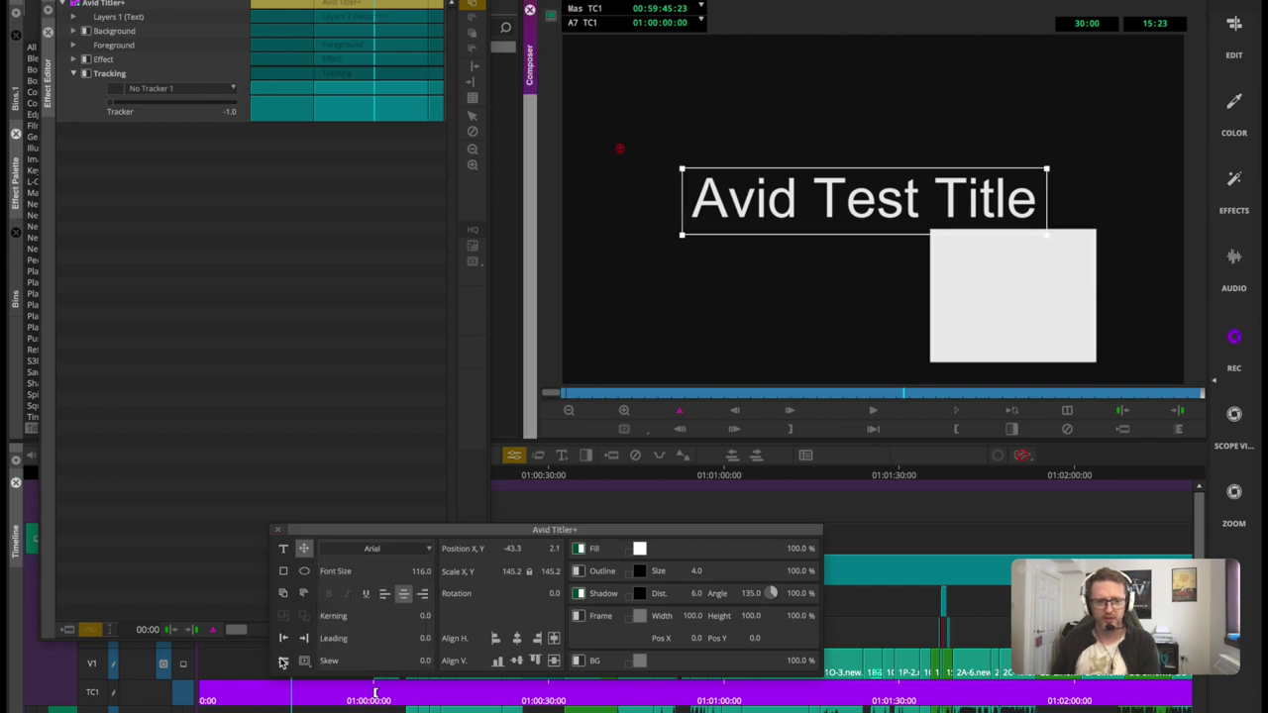
pyautogui.click(377, 547)
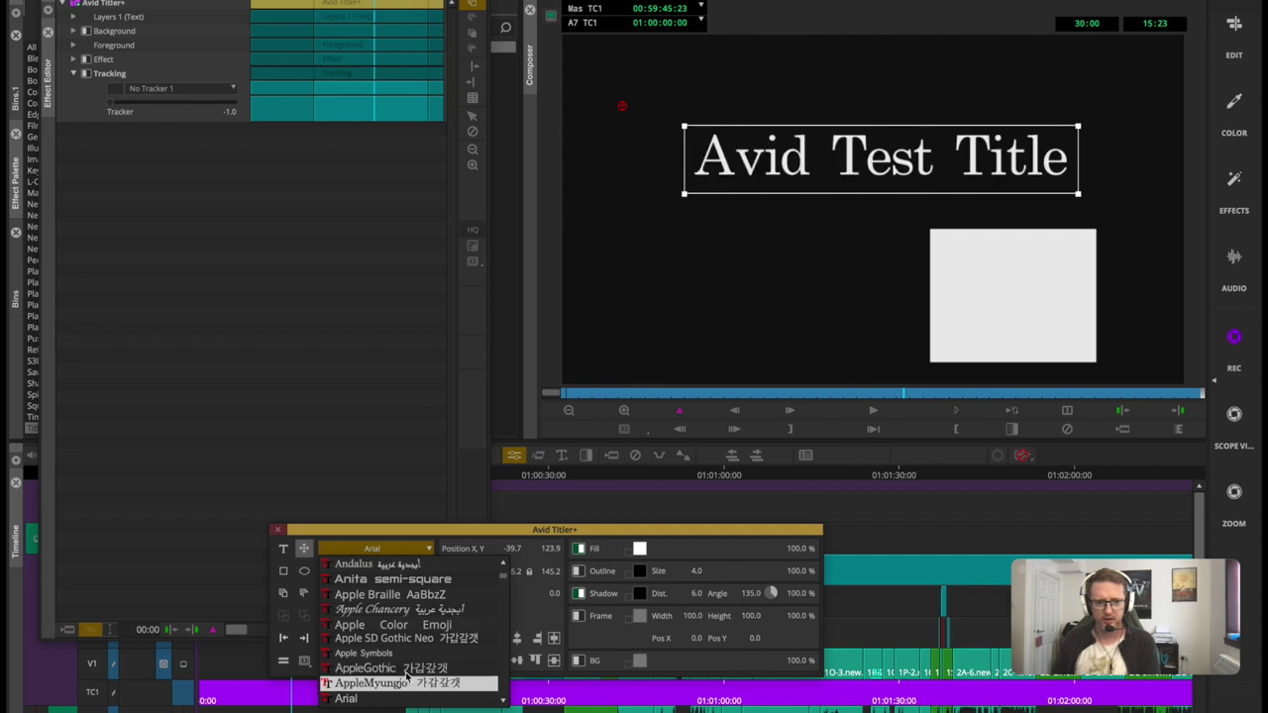
pyautogui.scroll(-3, 411, 672)
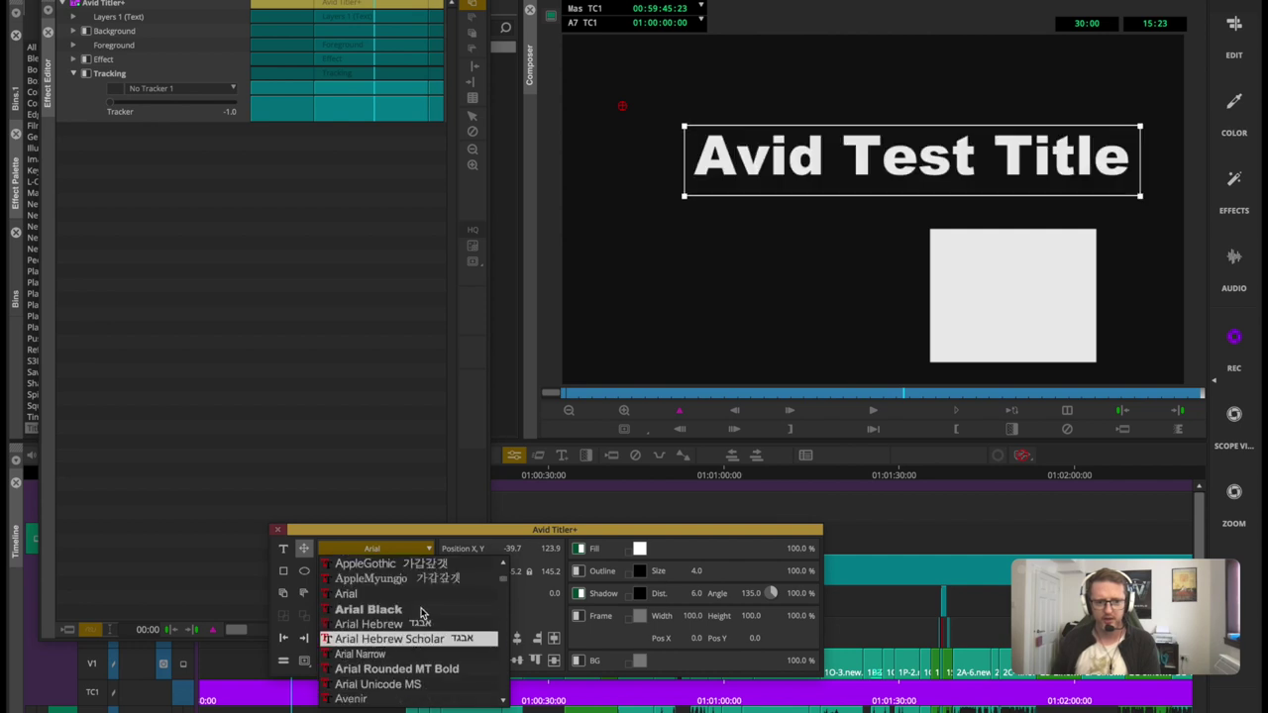
pyautogui.click(401, 676)
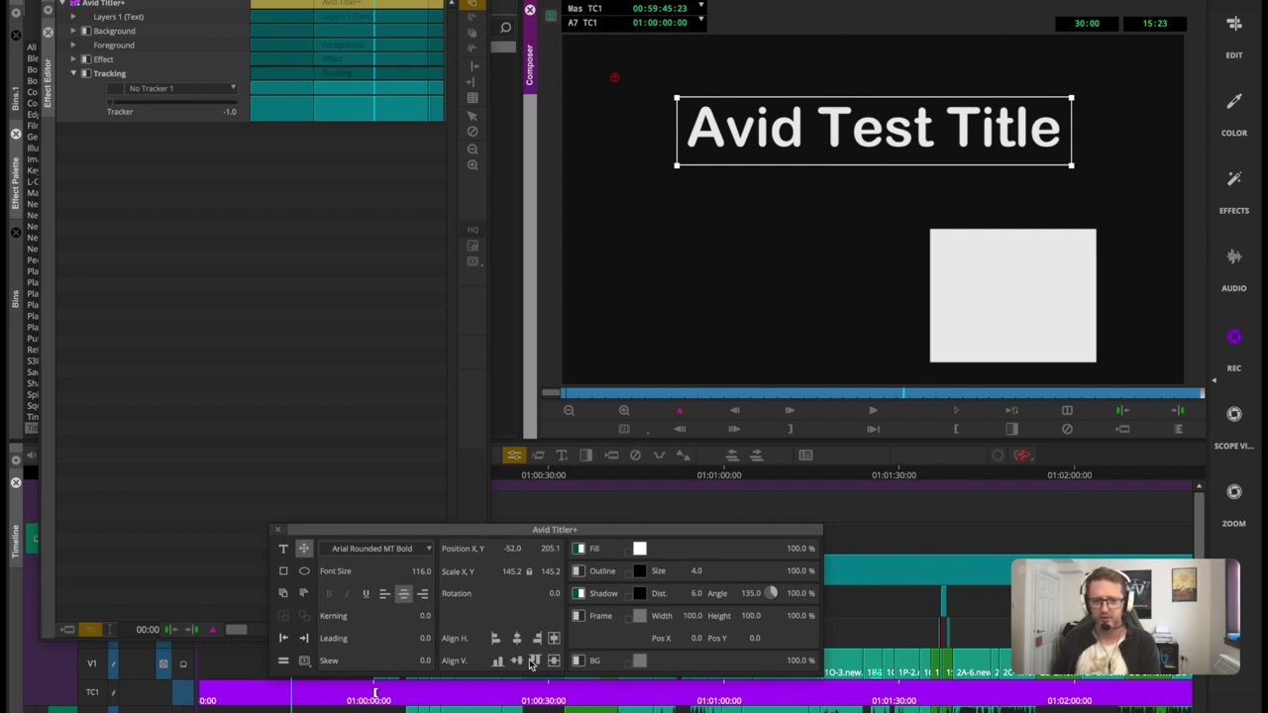
# Move the title, then align it to the horizontal and vertical centre of the frame.
pyautogui.moveTo(867, 117); pyautogui.dragTo(764, 113)
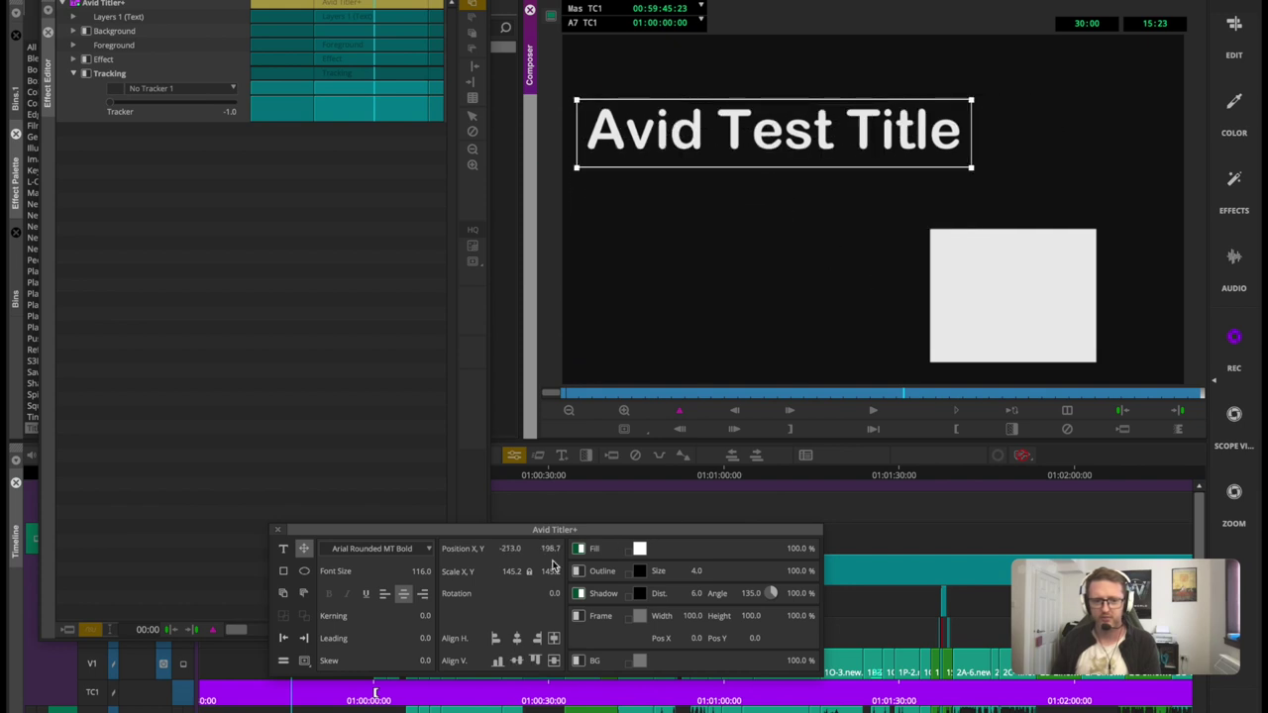
pyautogui.click(517, 640)
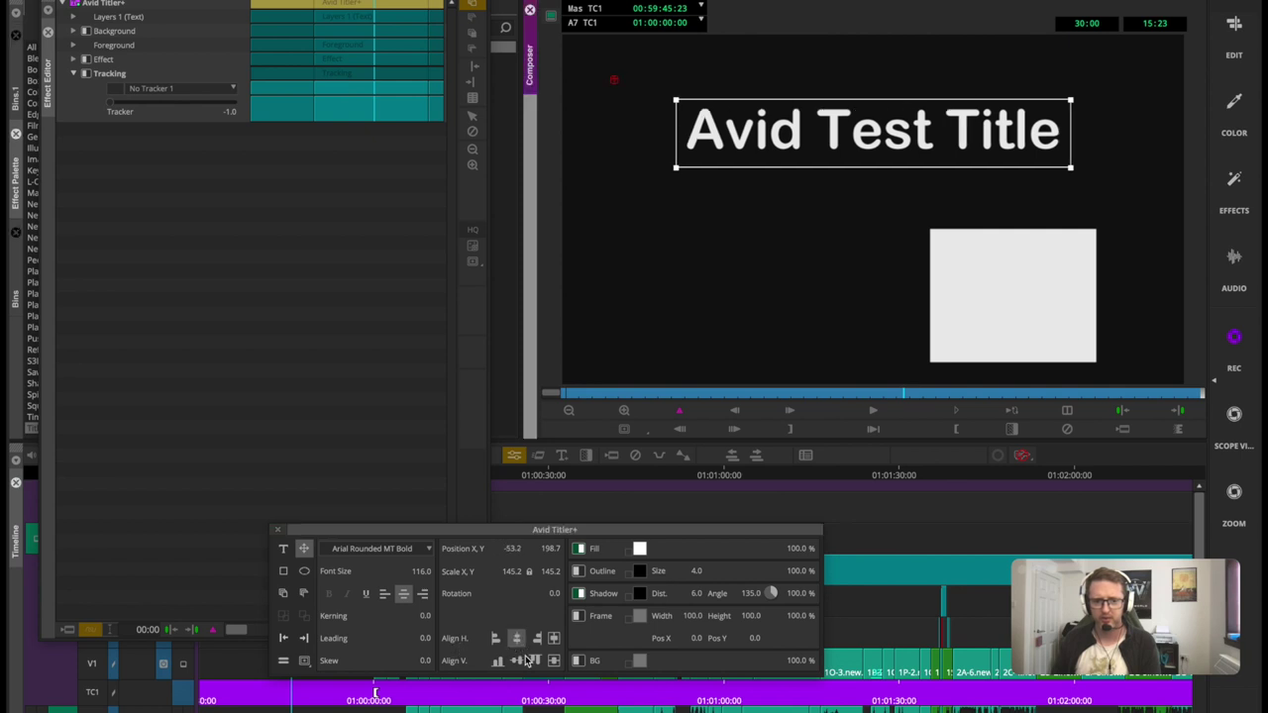
pyautogui.click(517, 662)
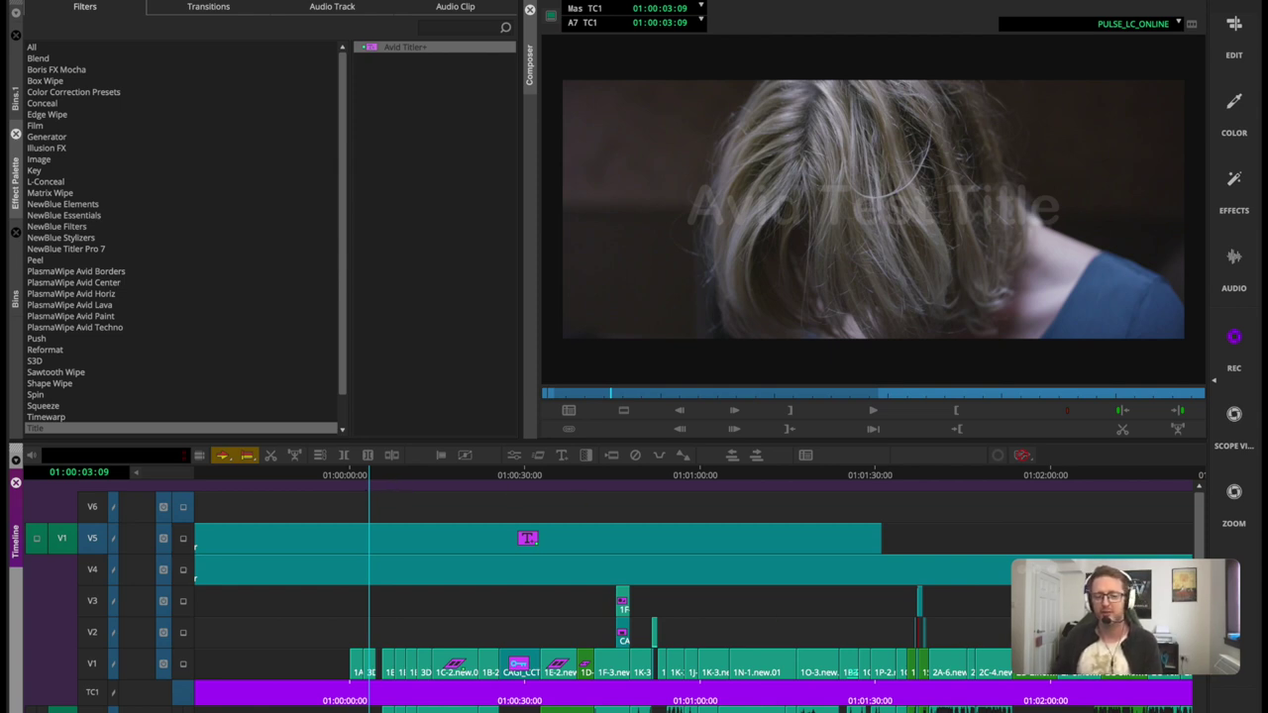
# Select the test title segment on V5 at 01:00:00:00 and delete it.
pyautogui.hscroll(-1, 700, 590)
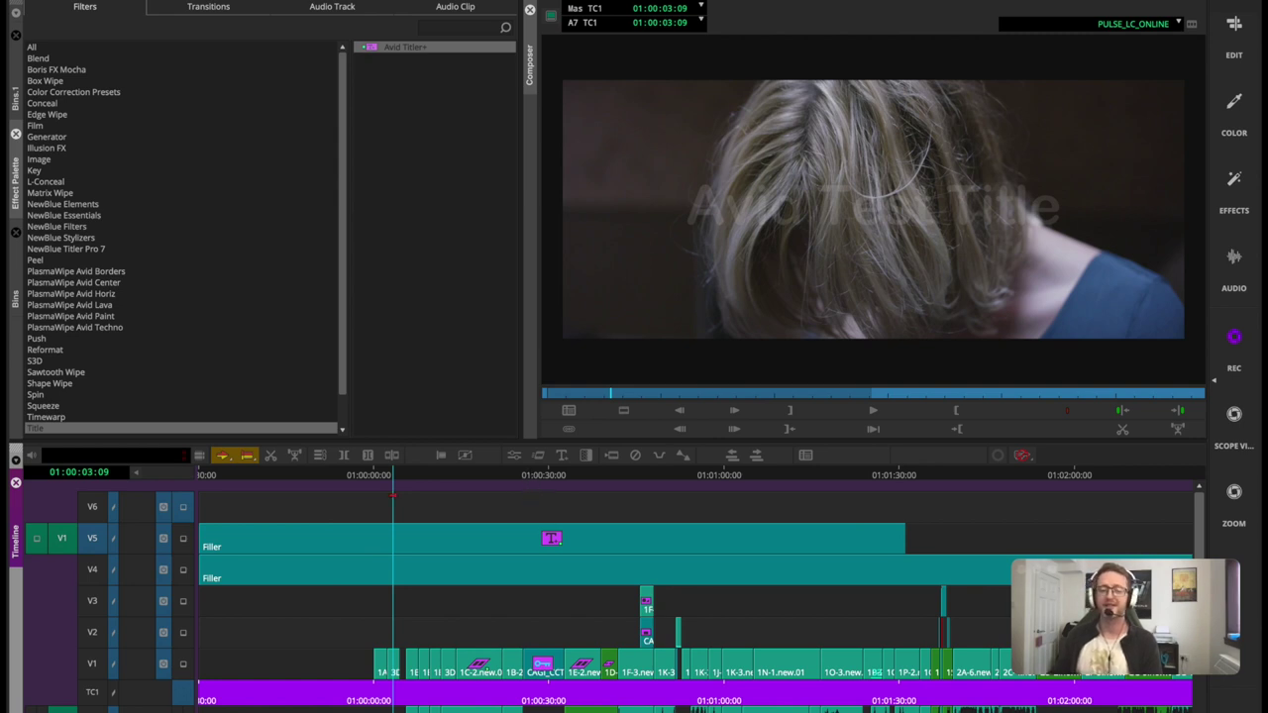
pyautogui.moveTo(364, 477); pyautogui.dragTo(375, 477)
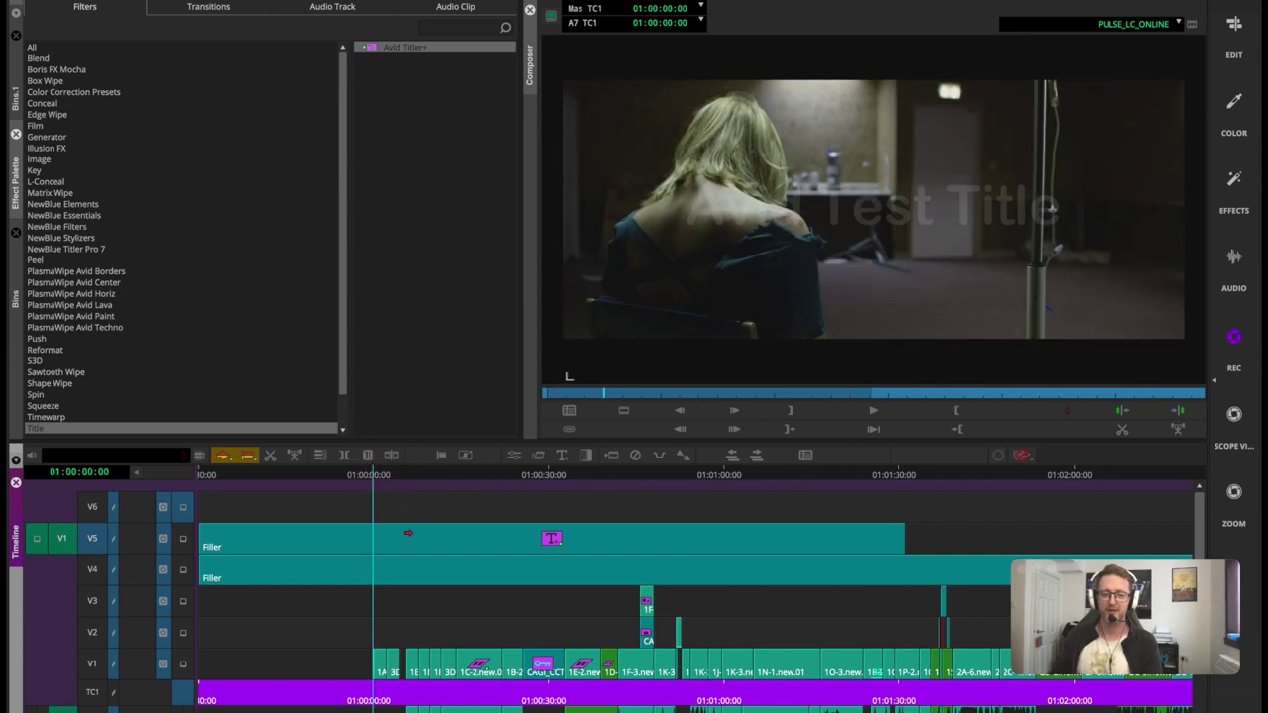
pyautogui.click(465, 533)
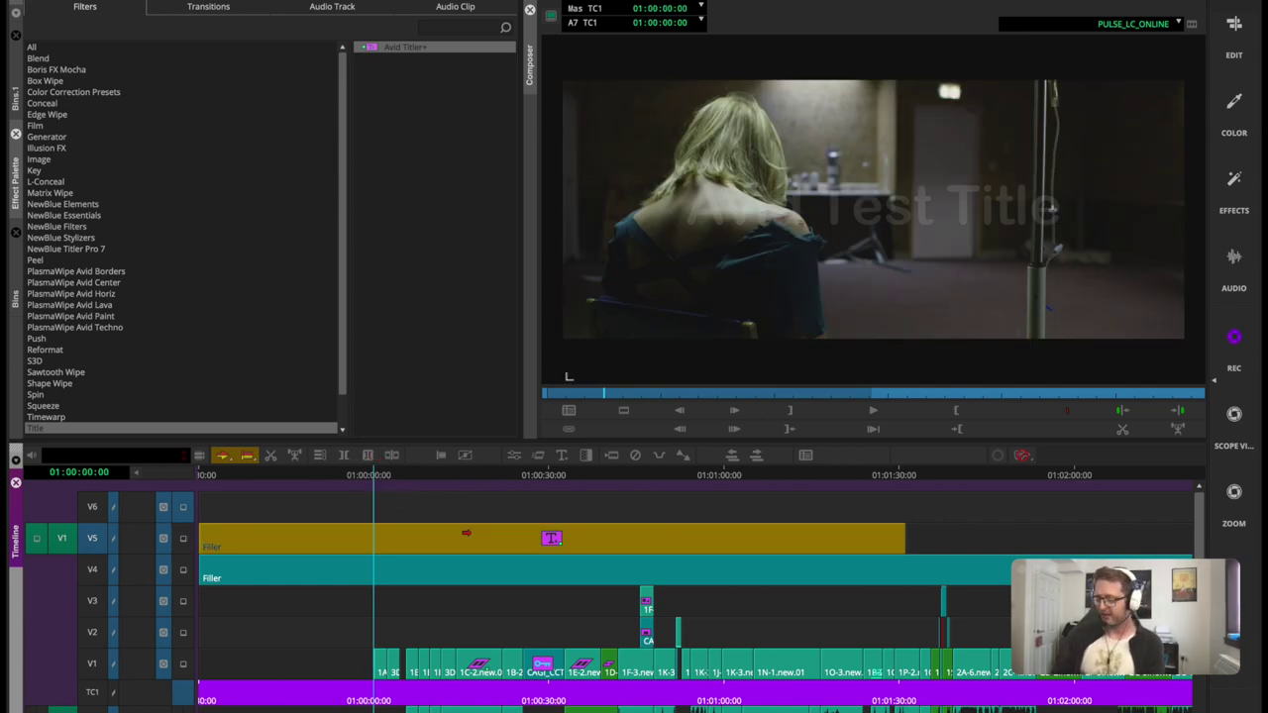
pyautogui.press('Delete')
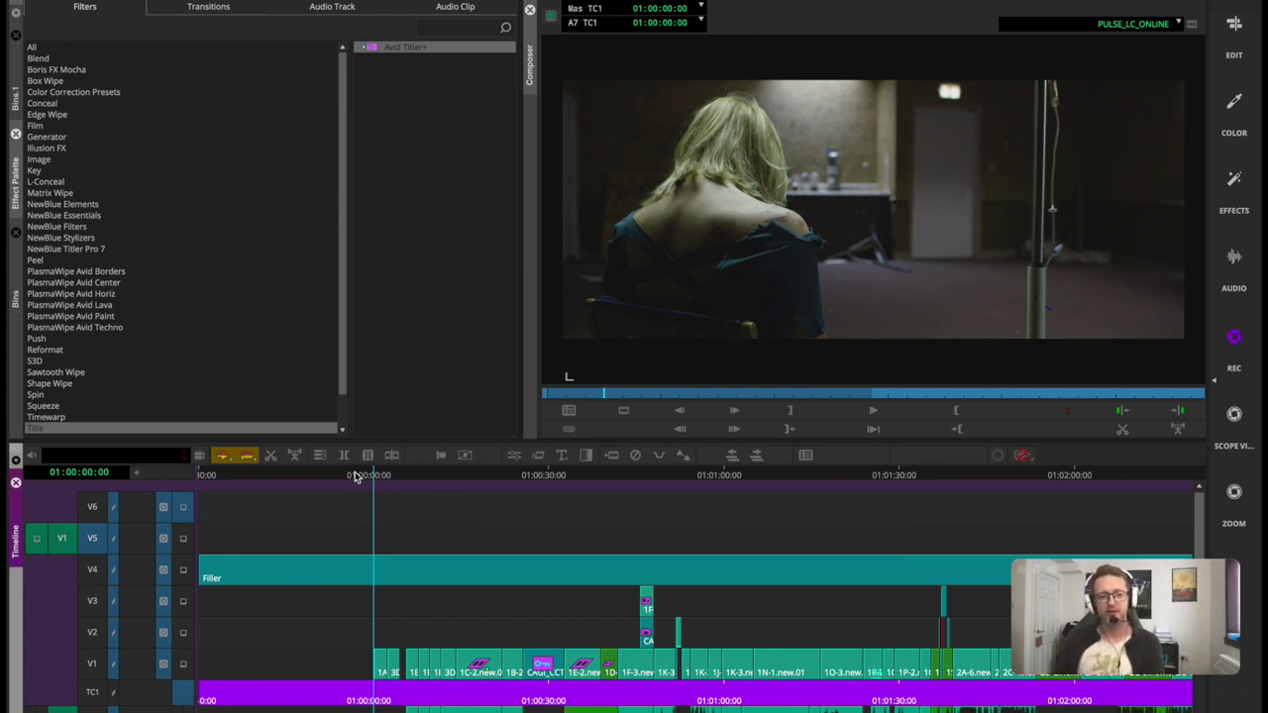
pyautogui.moveTo(349, 481); pyautogui.dragTo(330, 495)
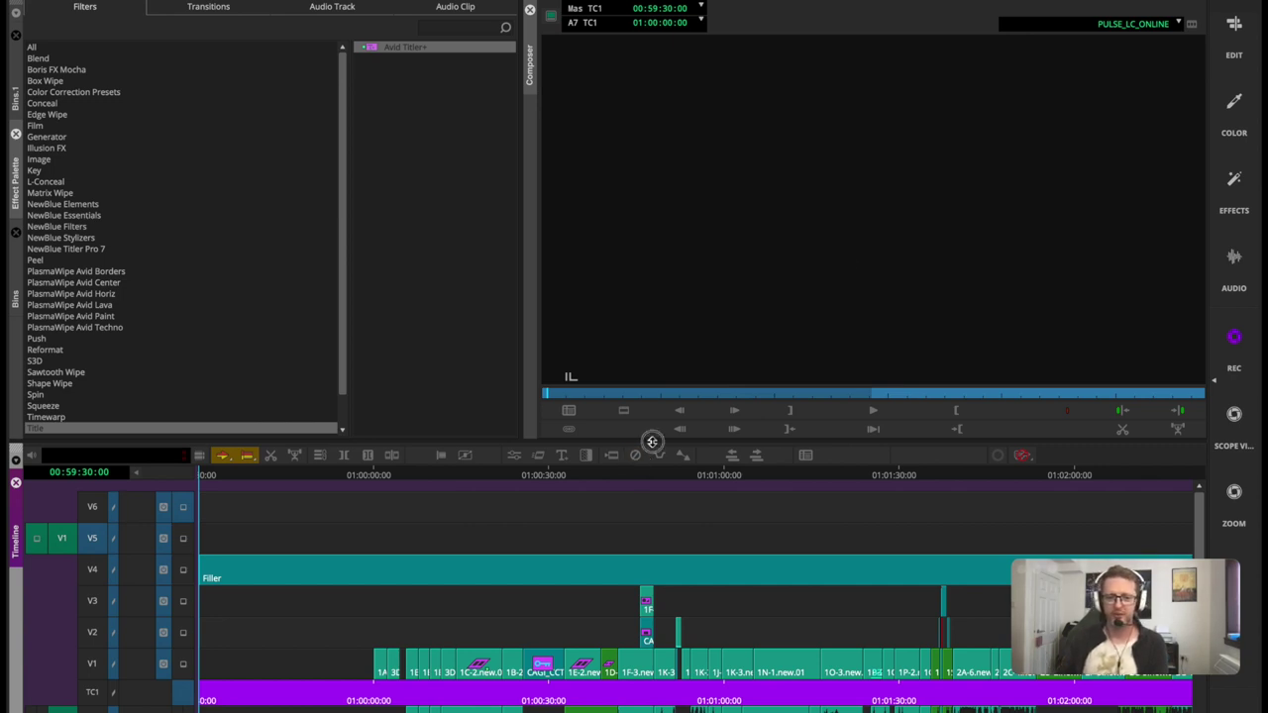
# Drag the Composer/Timeline and Effect Palette dividers so the timeline shows audio tracks A1 and A2.
pyautogui.moveTo(648, 442); pyautogui.dragTo(711, 381)
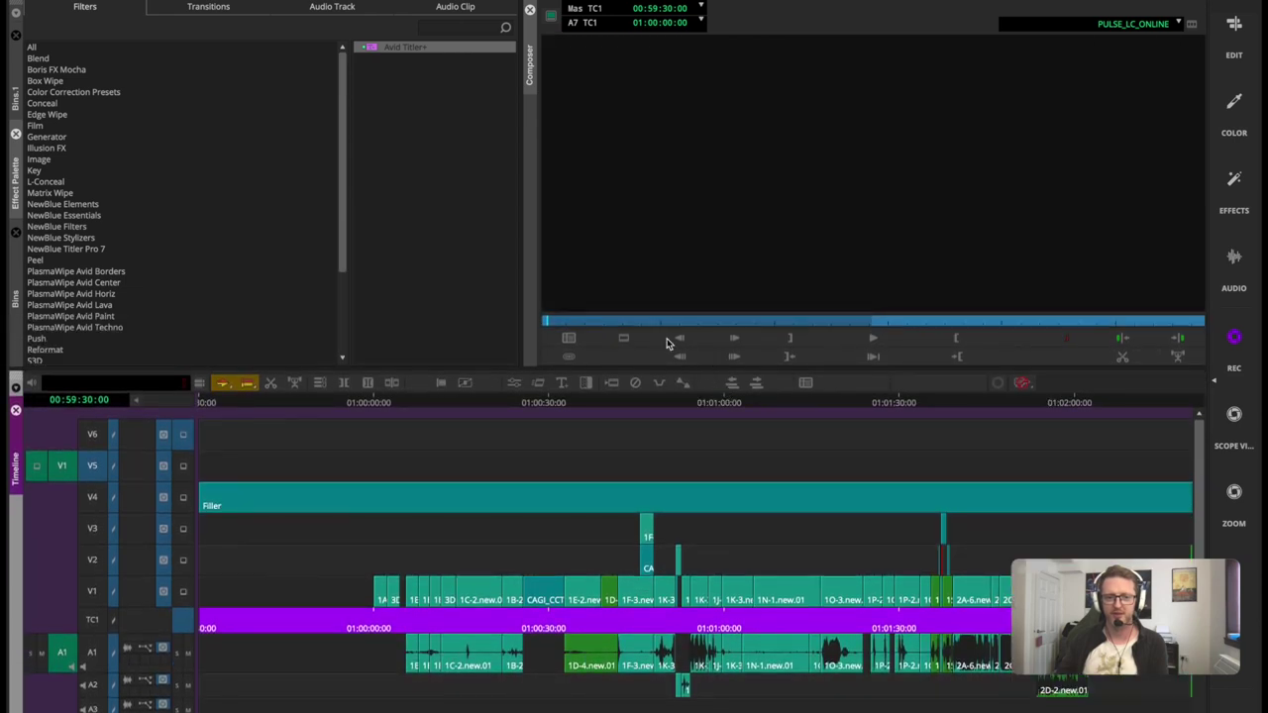
pyautogui.moveTo(522, 266)
pyautogui.mouseDown()
pyautogui.moveTo(634, 264)
pyautogui.moveTo(567, 259)
pyautogui.moveTo(506, 281)
pyautogui.moveTo(535, 268)
pyautogui.mouseUp()
pyautogui.moveTo(735, 368); pyautogui.dragTo(735, 378)
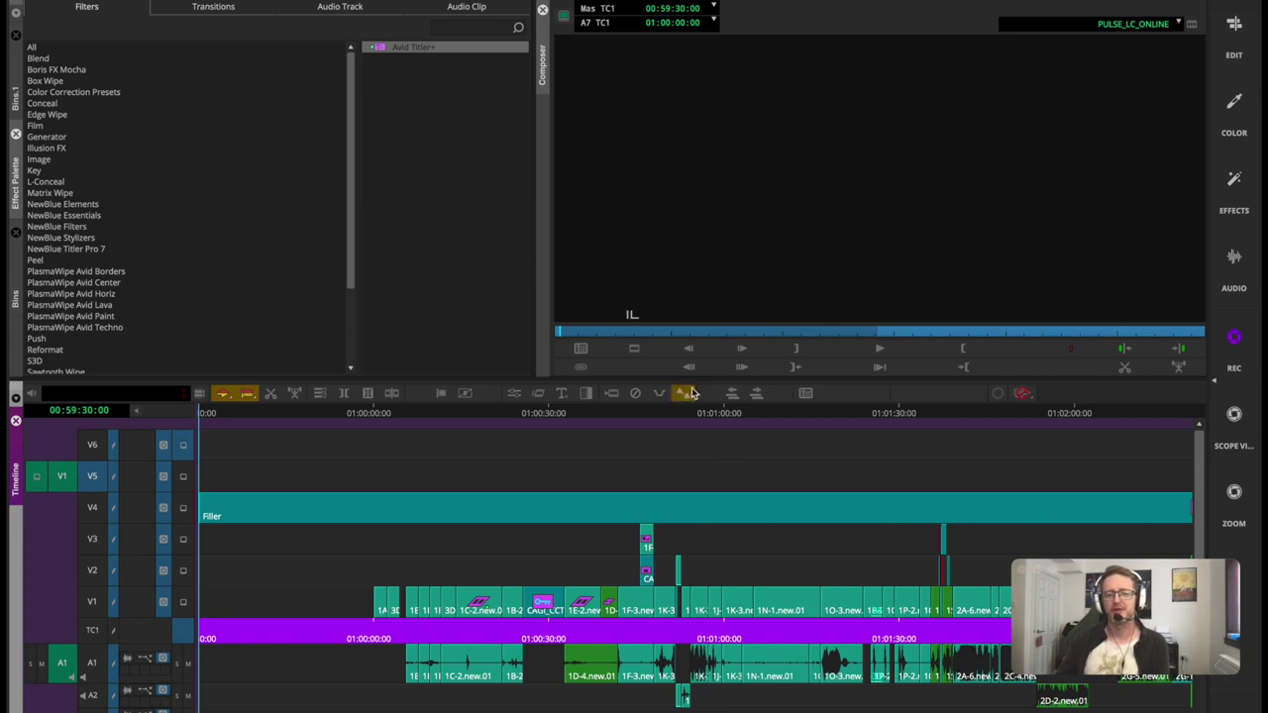
pyautogui.moveTo(699, 377)
pyautogui.mouseDown()
pyautogui.moveTo(696, 404)
pyautogui.moveTo(700, 395)
pyautogui.mouseUp()
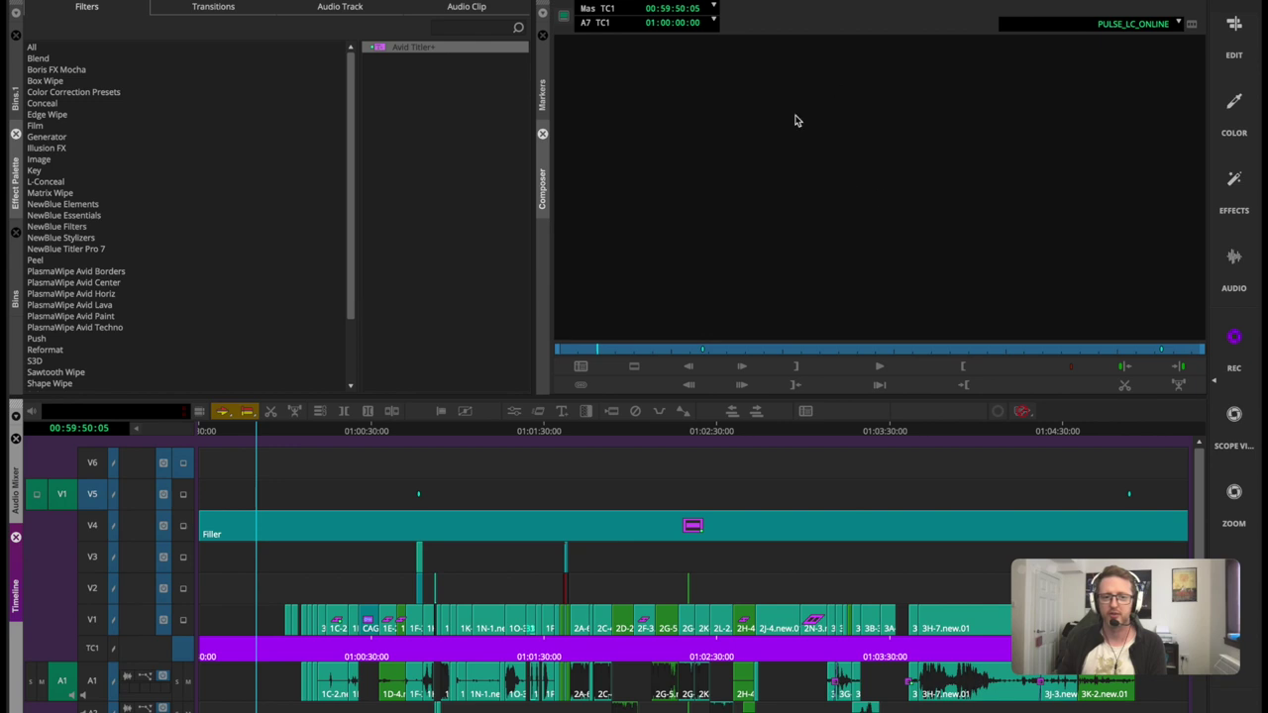
pyautogui.click(542, 95)
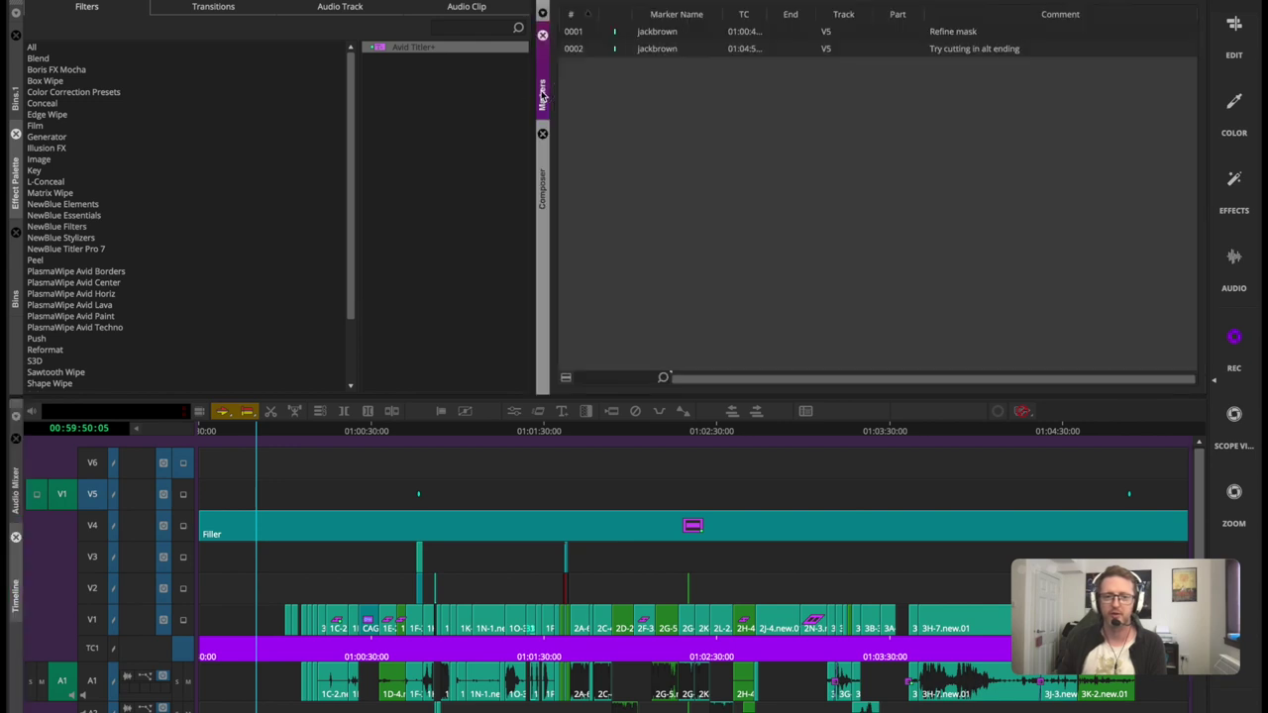
pyautogui.click(543, 188)
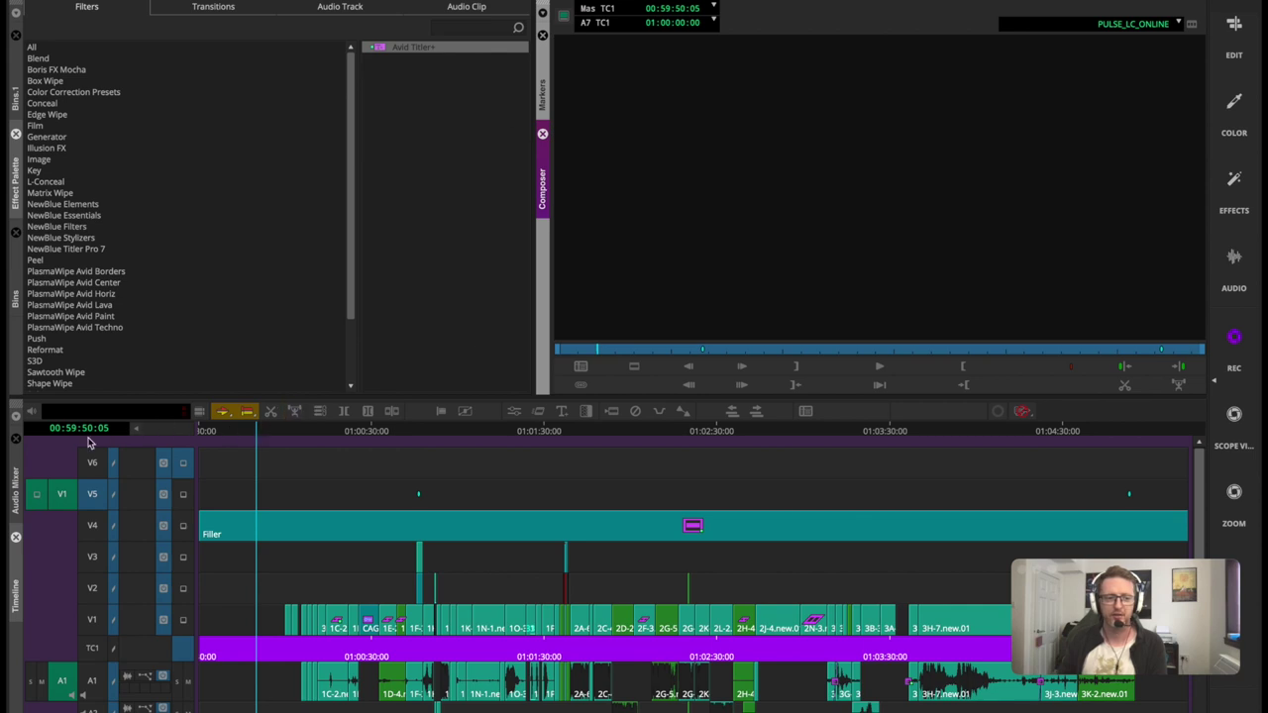
pyautogui.click(16, 495)
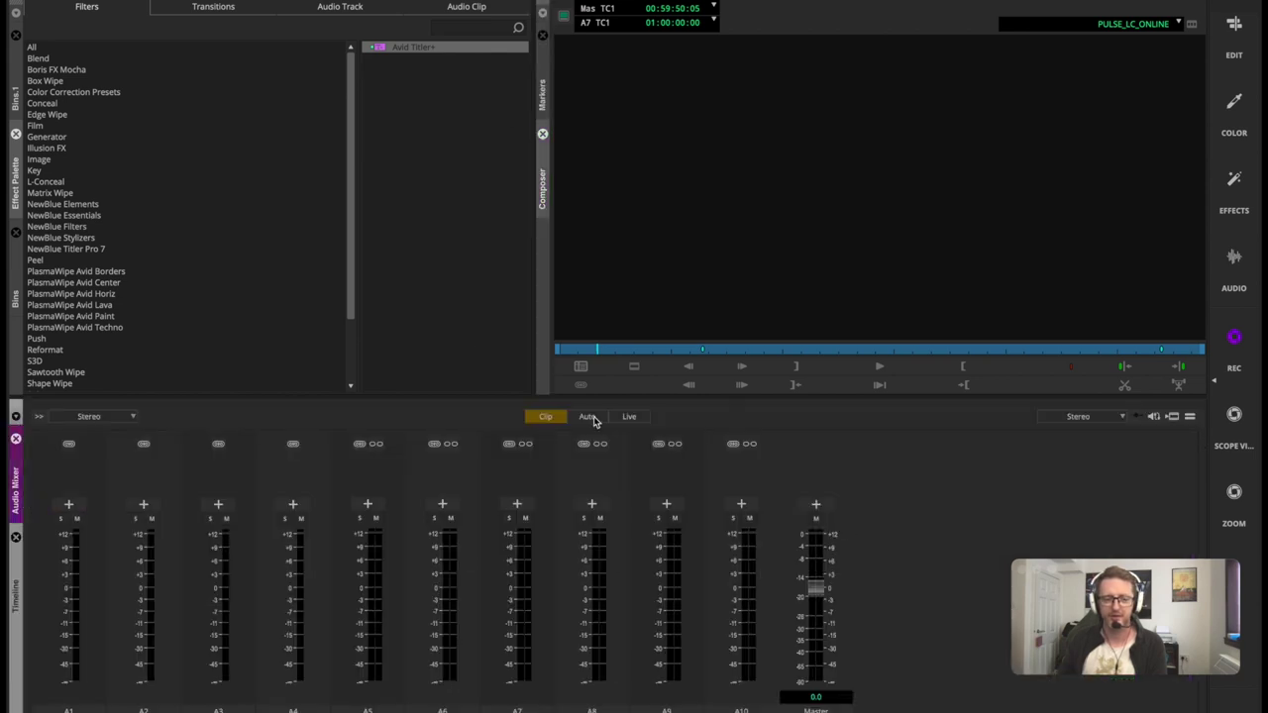
pyautogui.click(15, 595)
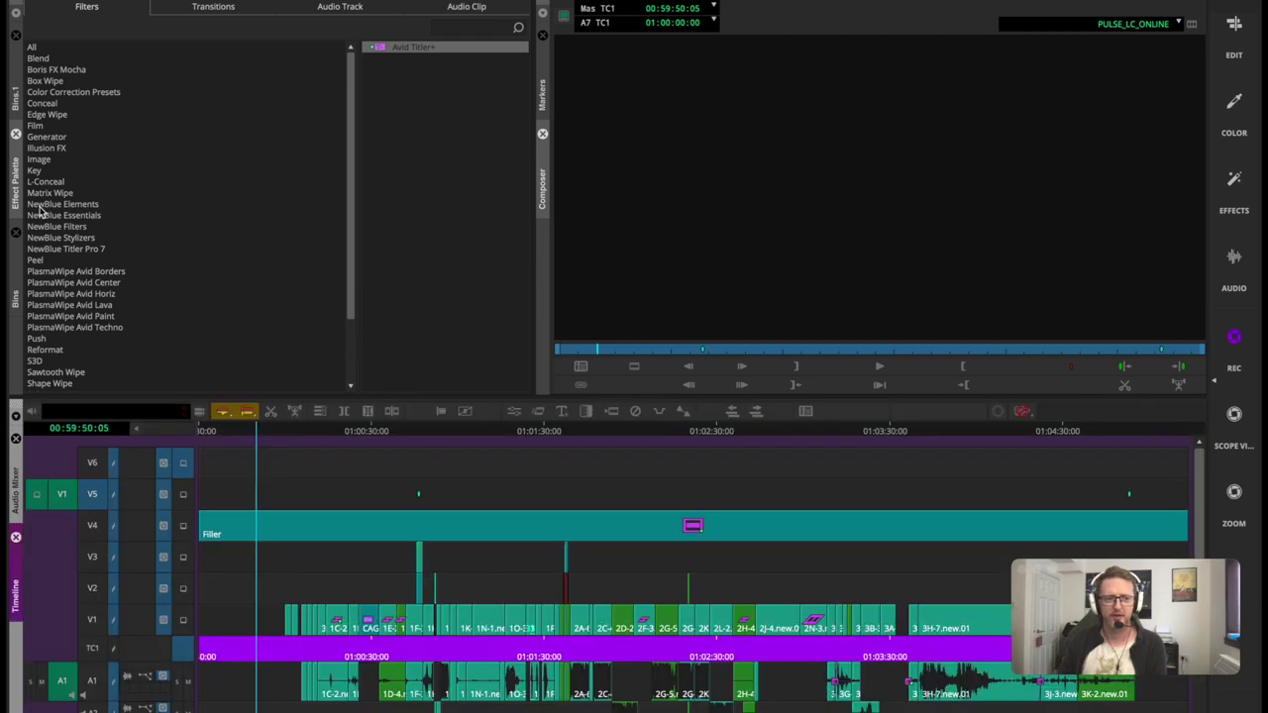
pyautogui.click(16, 99)
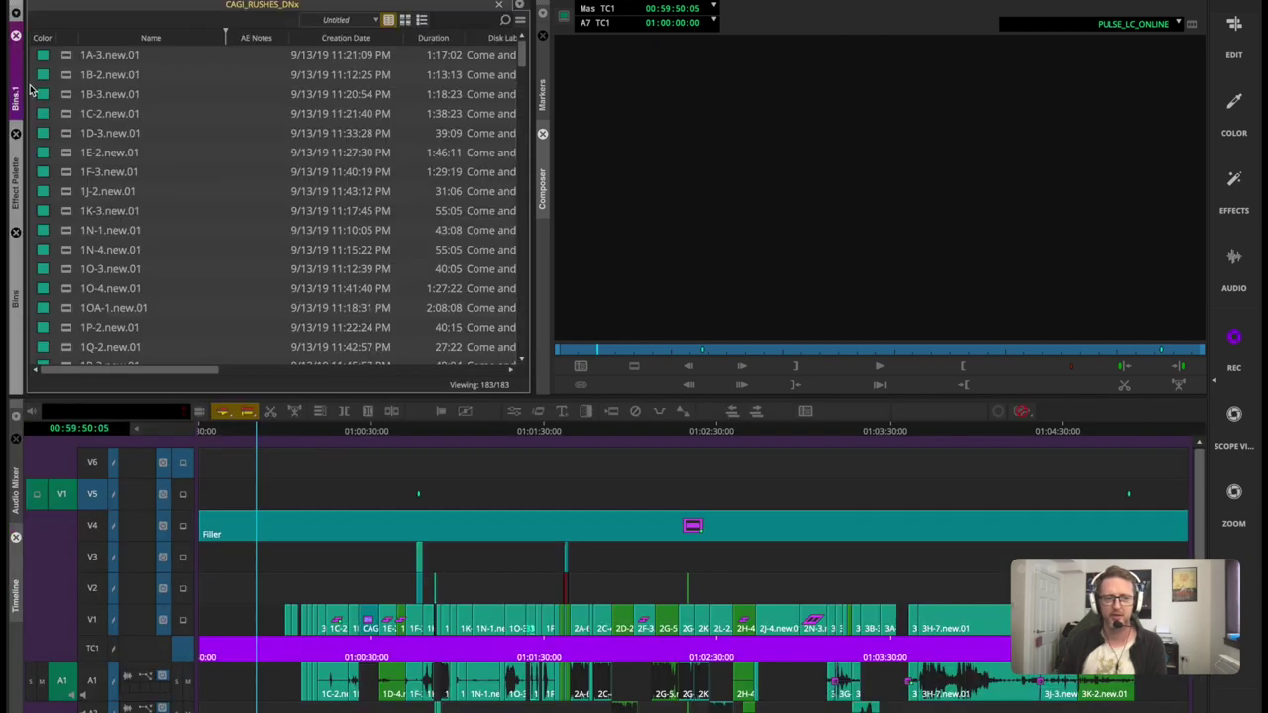
pyautogui.moveTo(24, 89); pyautogui.dragTo(162, 94)
pyautogui.click(16, 174)
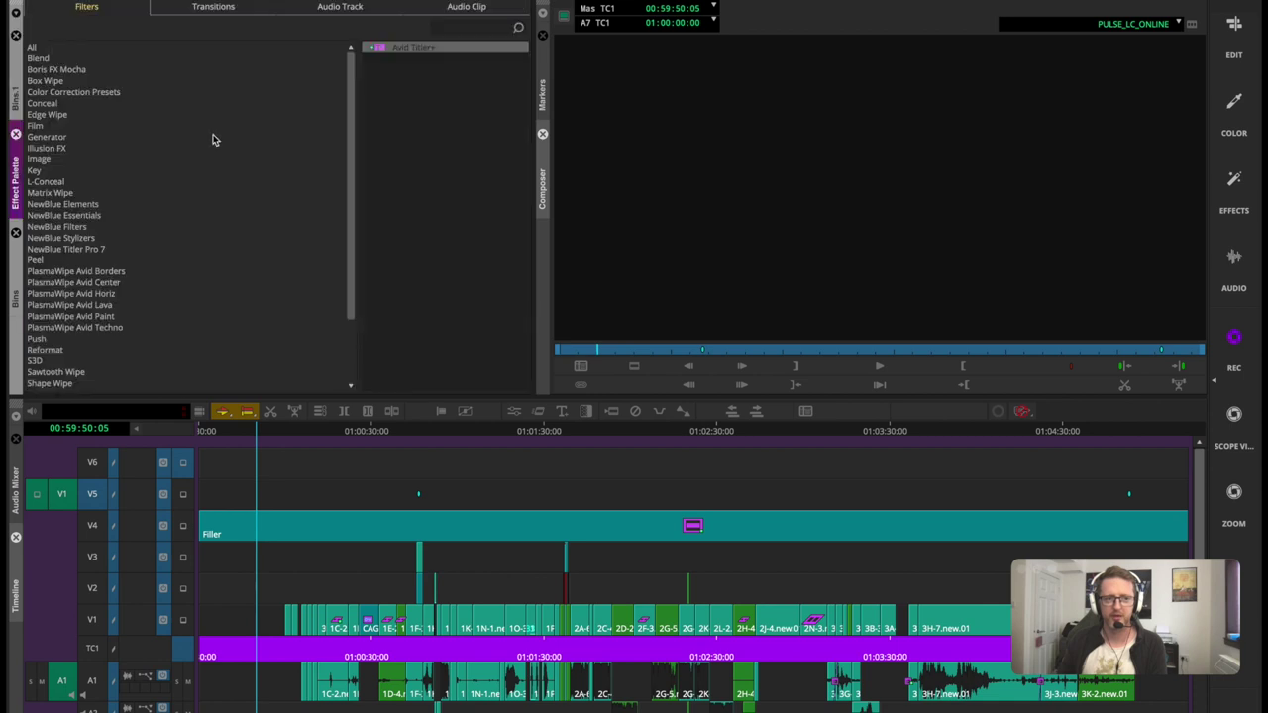
pyautogui.moveTo(361, 122); pyautogui.dragTo(273, 123)
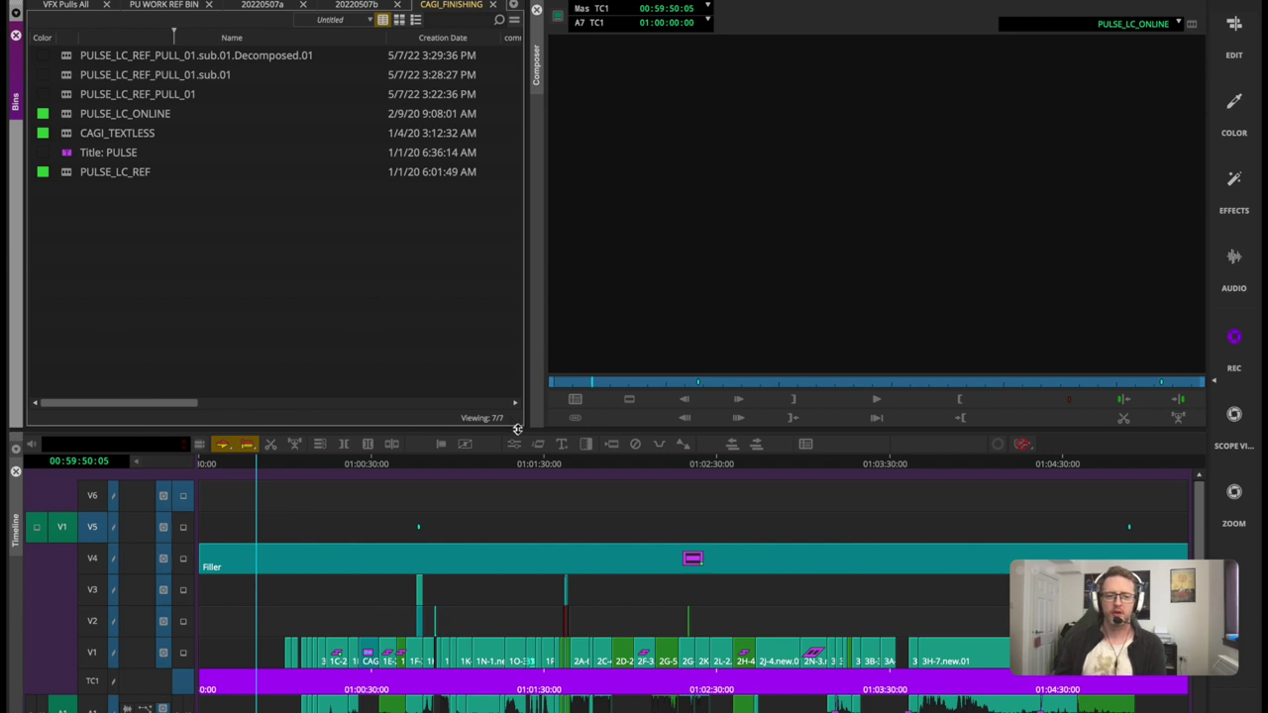
# Resize the bin panel against the Composer and lower the Timeline.
pyautogui.moveTo(517, 429); pyautogui.dragTo(525, 456)
pyautogui.moveTo(528, 393); pyautogui.dragTo(573, 436)
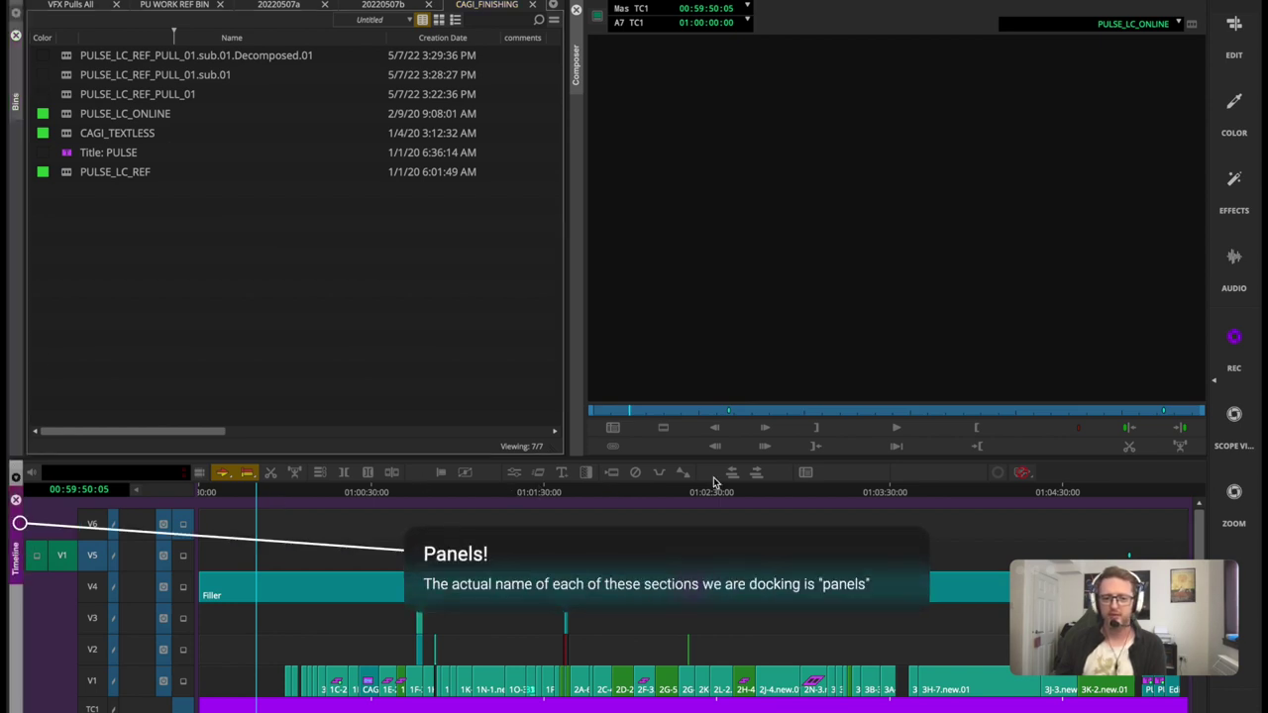
pyautogui.click(579, 69)
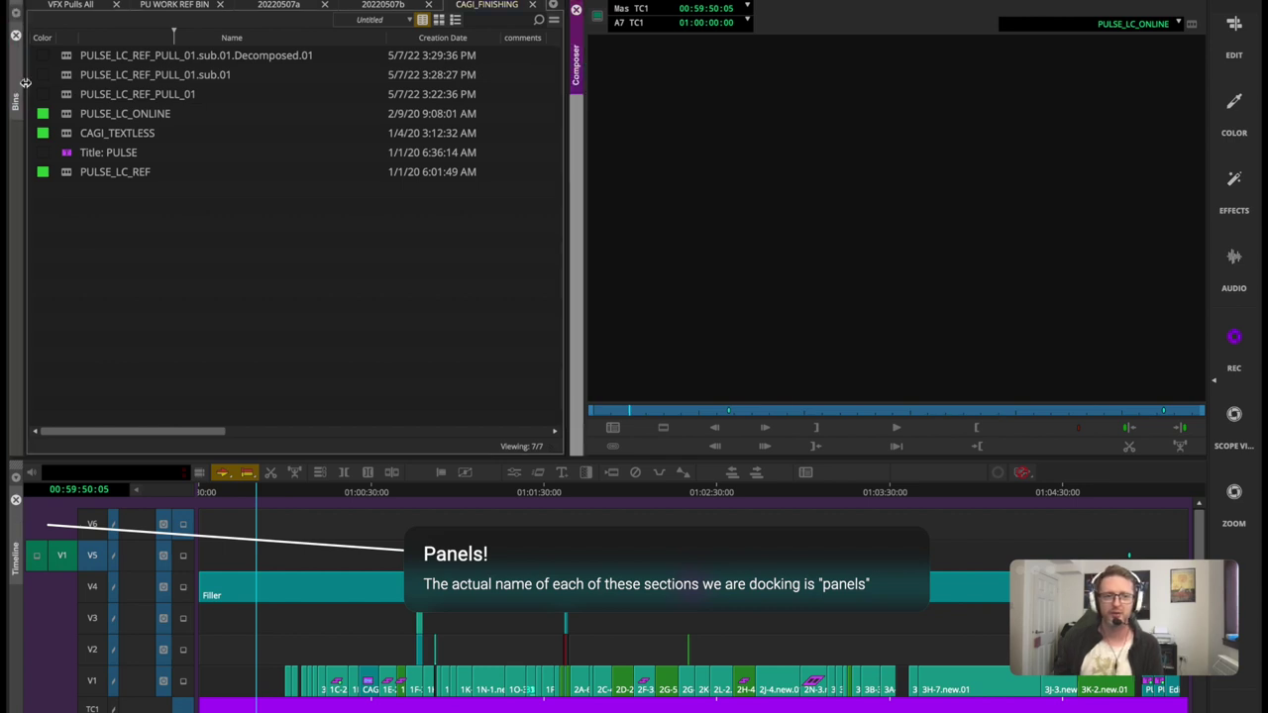
pyautogui.click(14, 424)
pyautogui.click(97, 659)
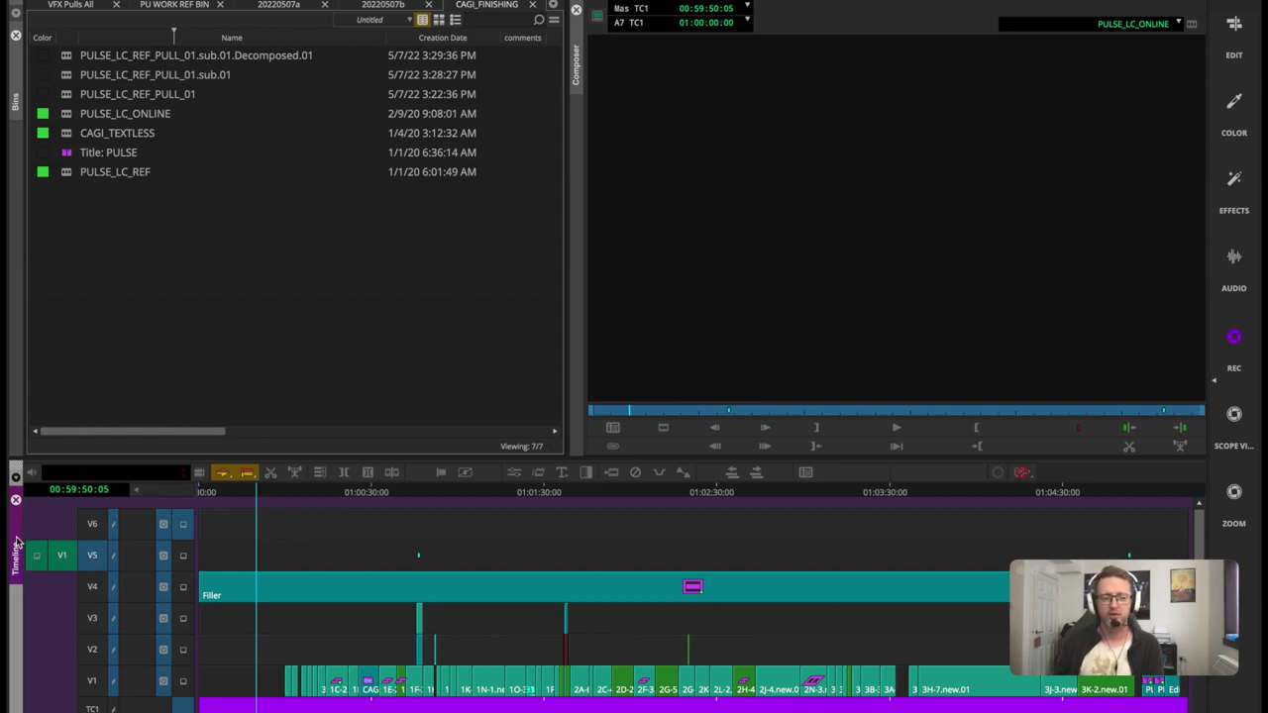
# Dock the Timeline between the bins and monitor, and the bins into the lower area.
pyautogui.moveTo(17, 543); pyautogui.dragTo(34, 542)
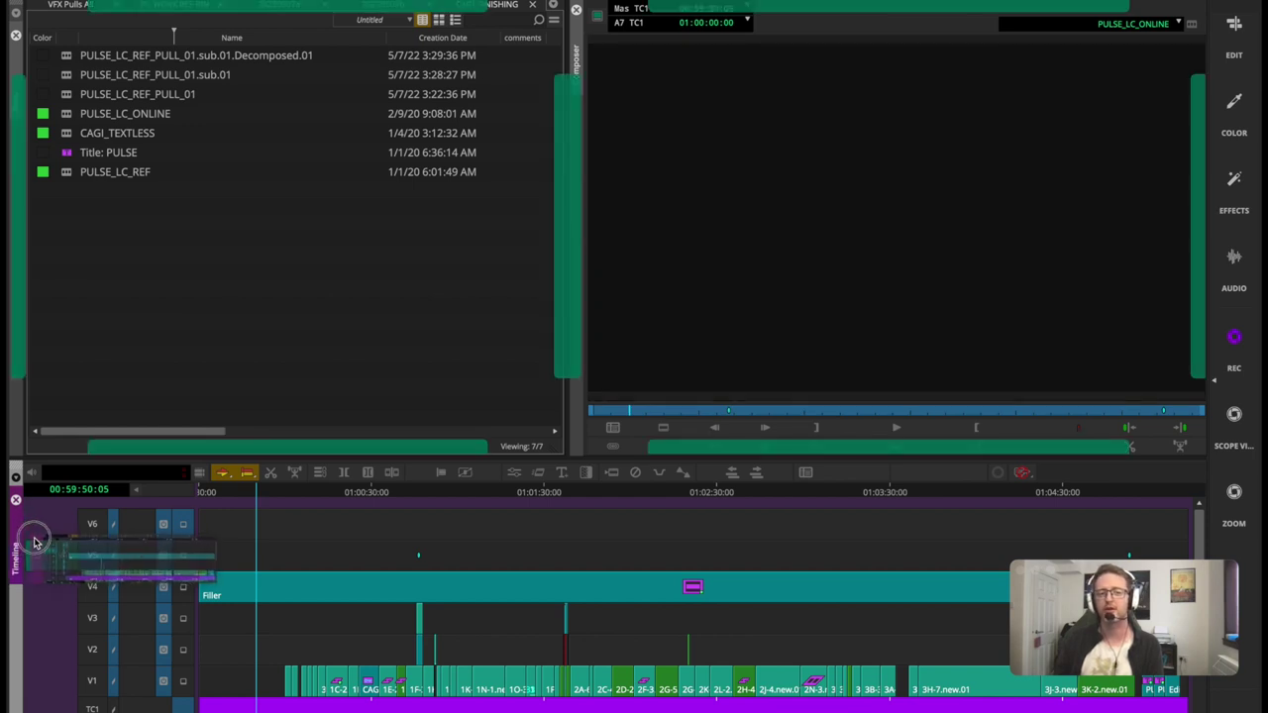
pyautogui.moveTo(34, 543); pyautogui.dragTo(570, 254)
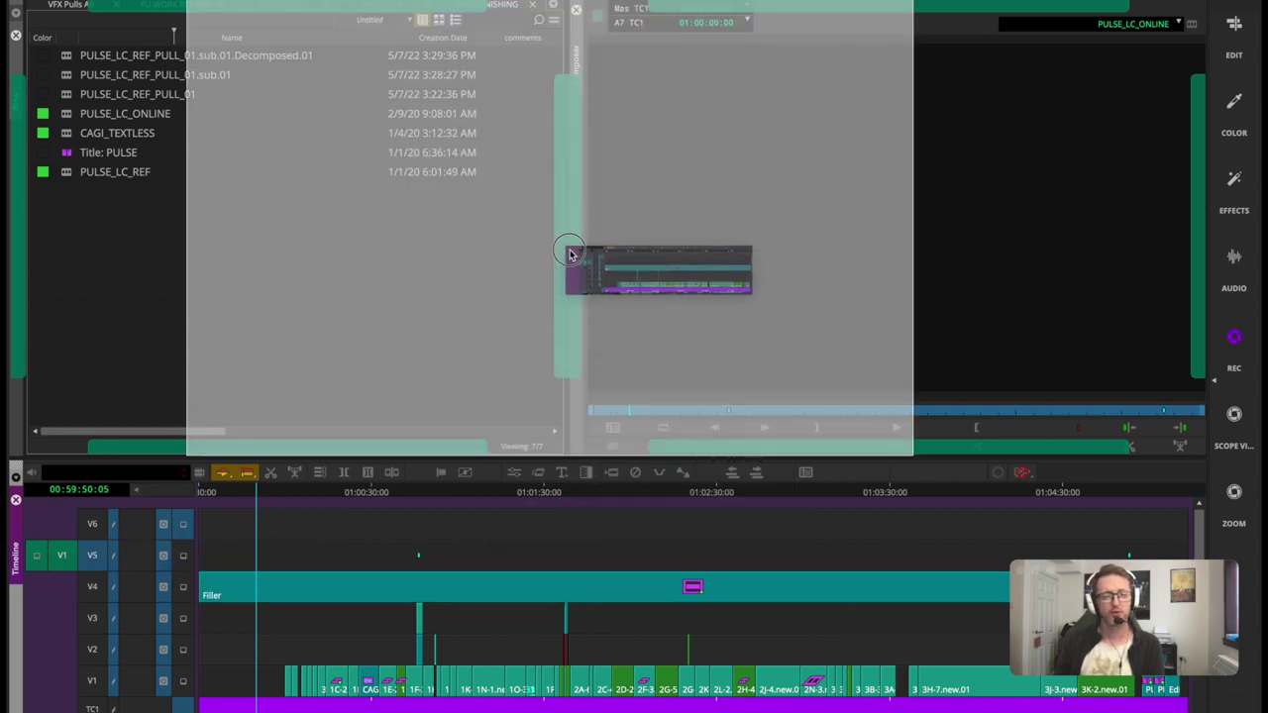
pyautogui.moveTo(569, 255); pyautogui.dragTo(570, 255)
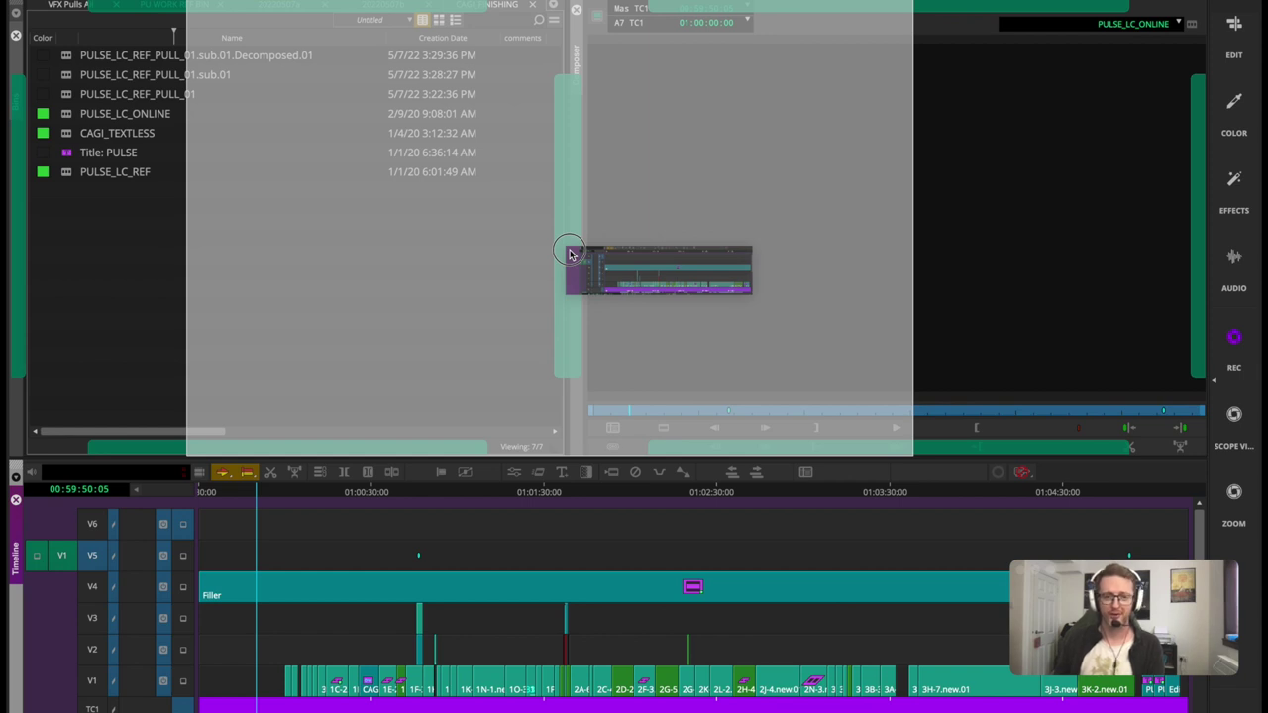
pyautogui.moveTo(569, 255); pyautogui.dragTo(570, 255)
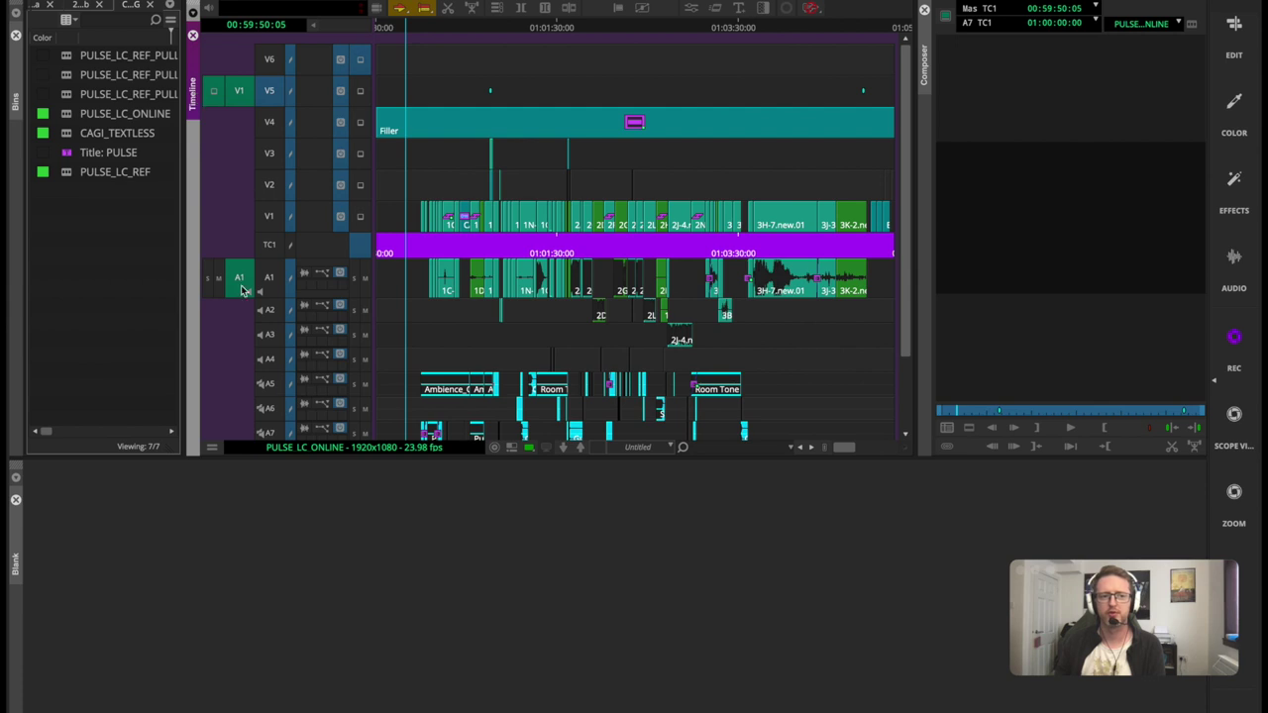
pyautogui.moveTo(11, 94); pyautogui.dragTo(35, 563)
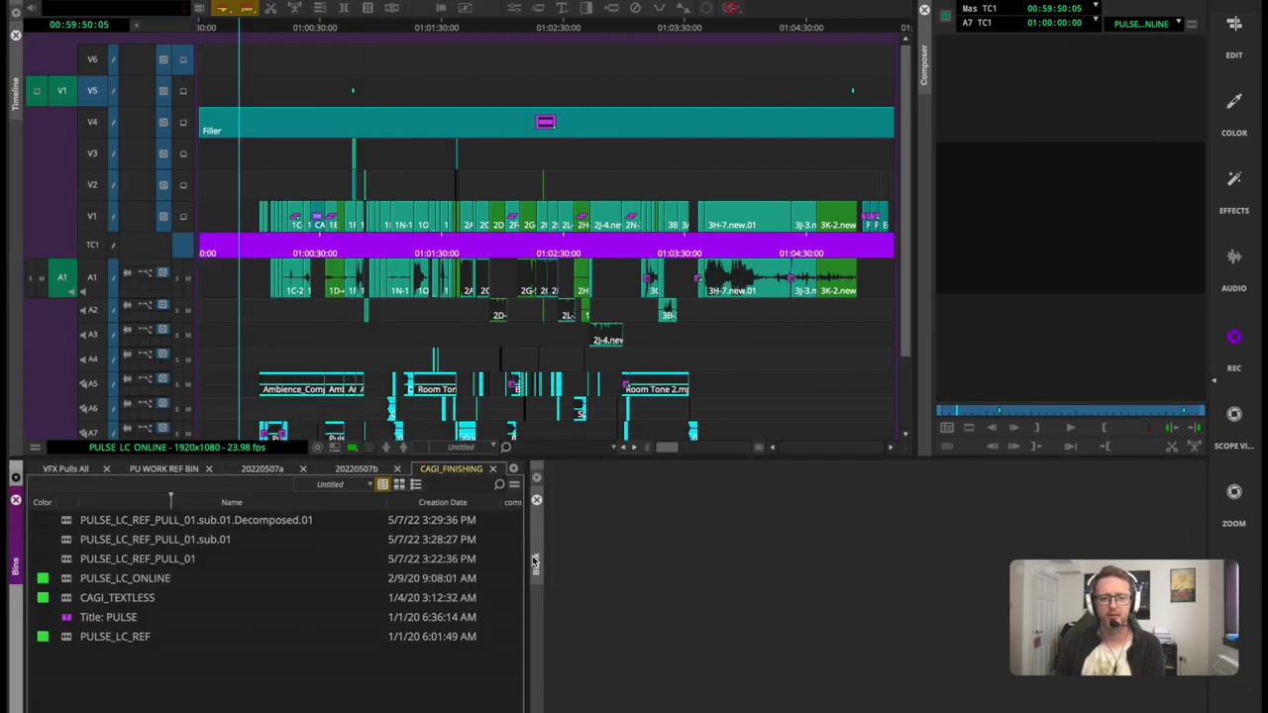
# Close the Blank panel, redock Composer and Bins, then switch to the REC workspace.
pyautogui.click(536, 501)
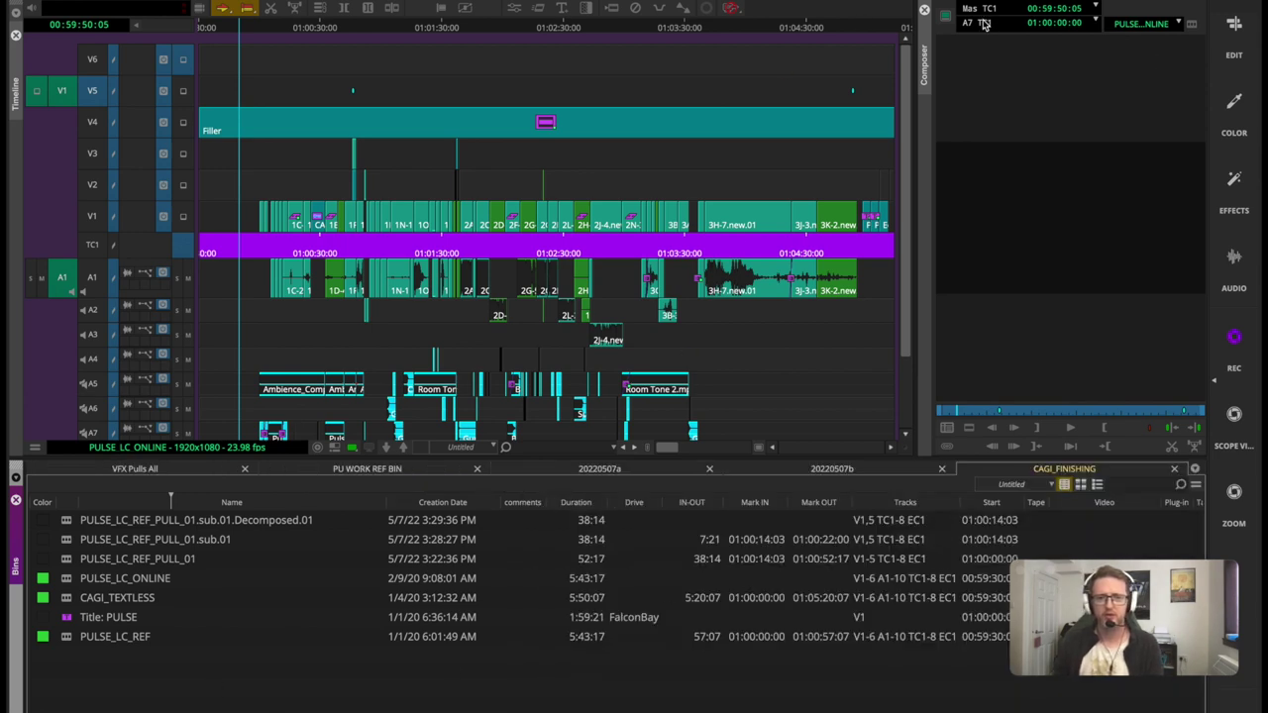
pyautogui.moveTo(923, 77); pyautogui.dragTo(416, 459)
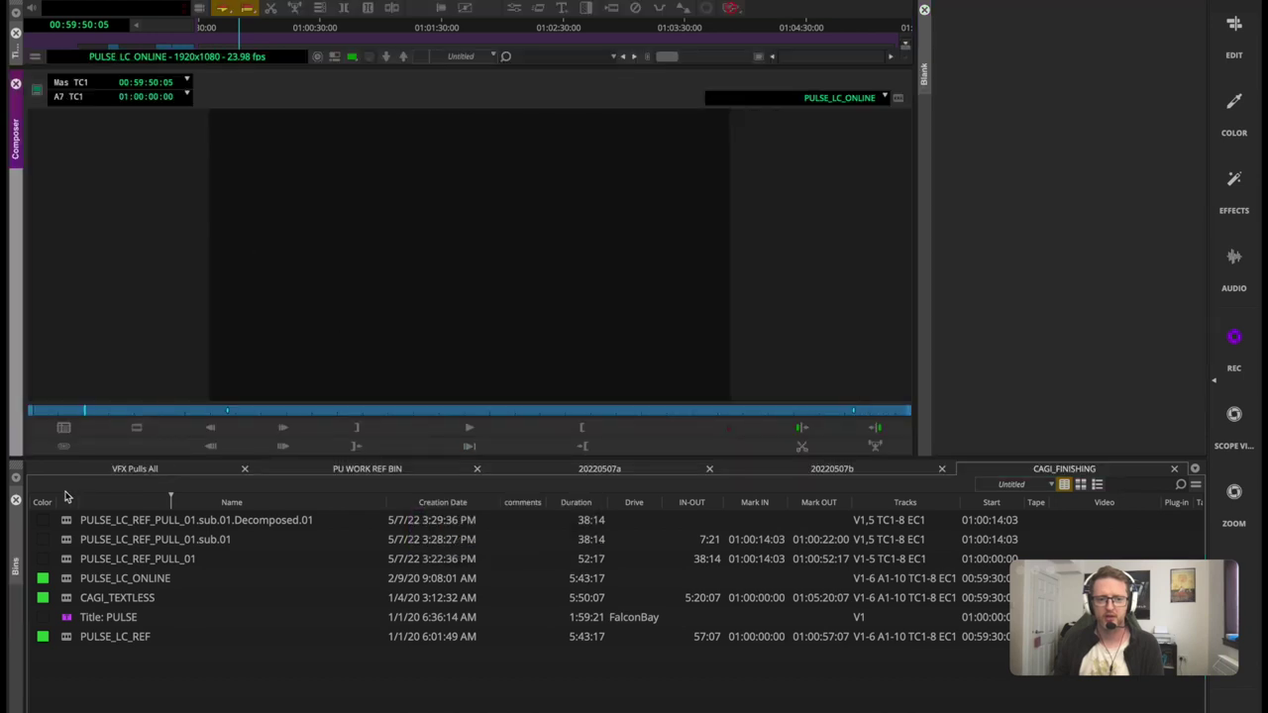
pyautogui.moveTo(20, 535); pyautogui.dragTo(926, 193)
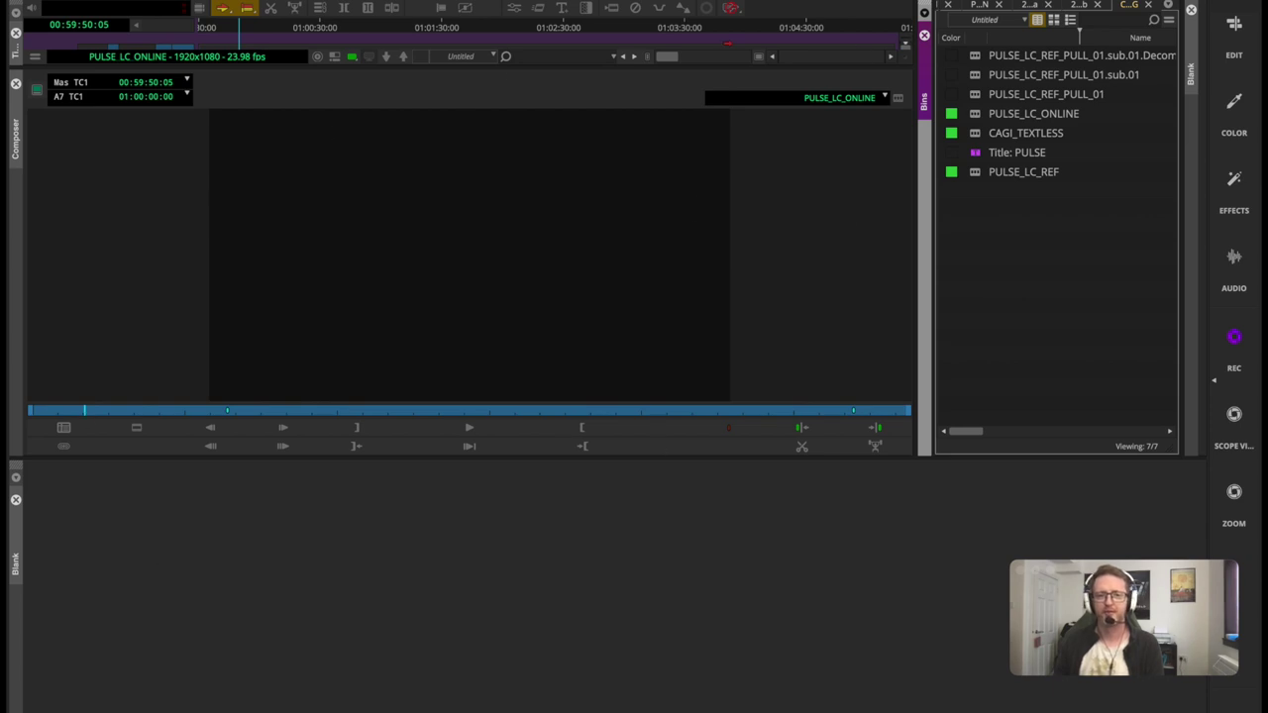
pyautogui.rightClick(1235, 339)
pyautogui.click(1235, 340)
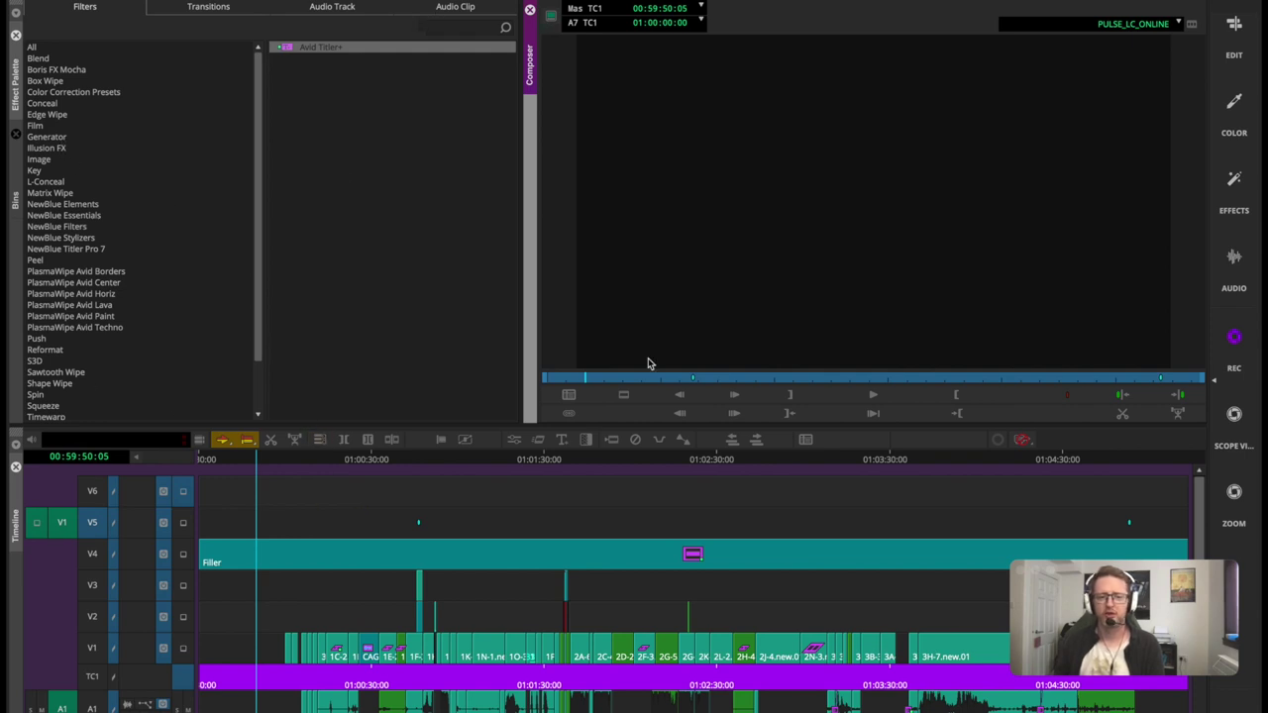
# Widen the Effect Palette beside the Composer and adjust the Composer/Timeline split.
pyautogui.moveTo(468, 426); pyautogui.dragTo(500, 423)
pyautogui.moveTo(518, 360); pyautogui.dragTo(588, 352)
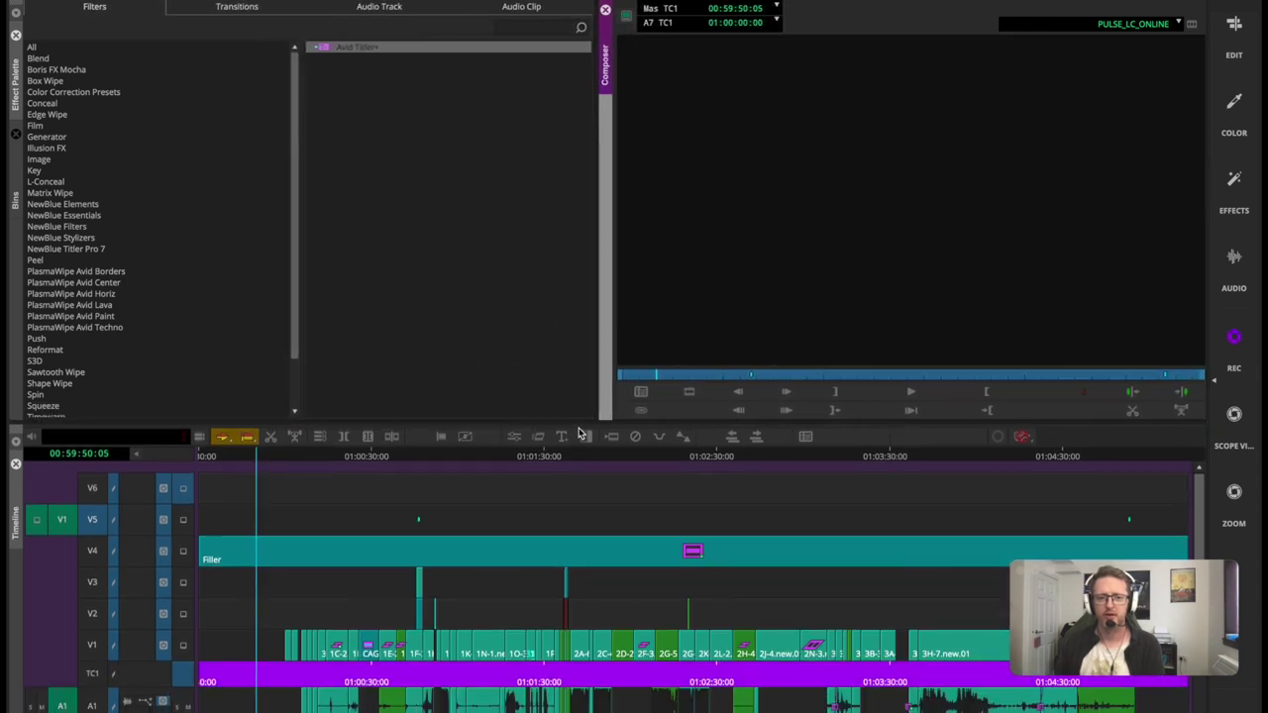
pyautogui.moveTo(581, 422)
pyautogui.mouseDown()
pyautogui.moveTo(581, 439)
pyautogui.moveTo(580, 428)
pyautogui.mouseUp()
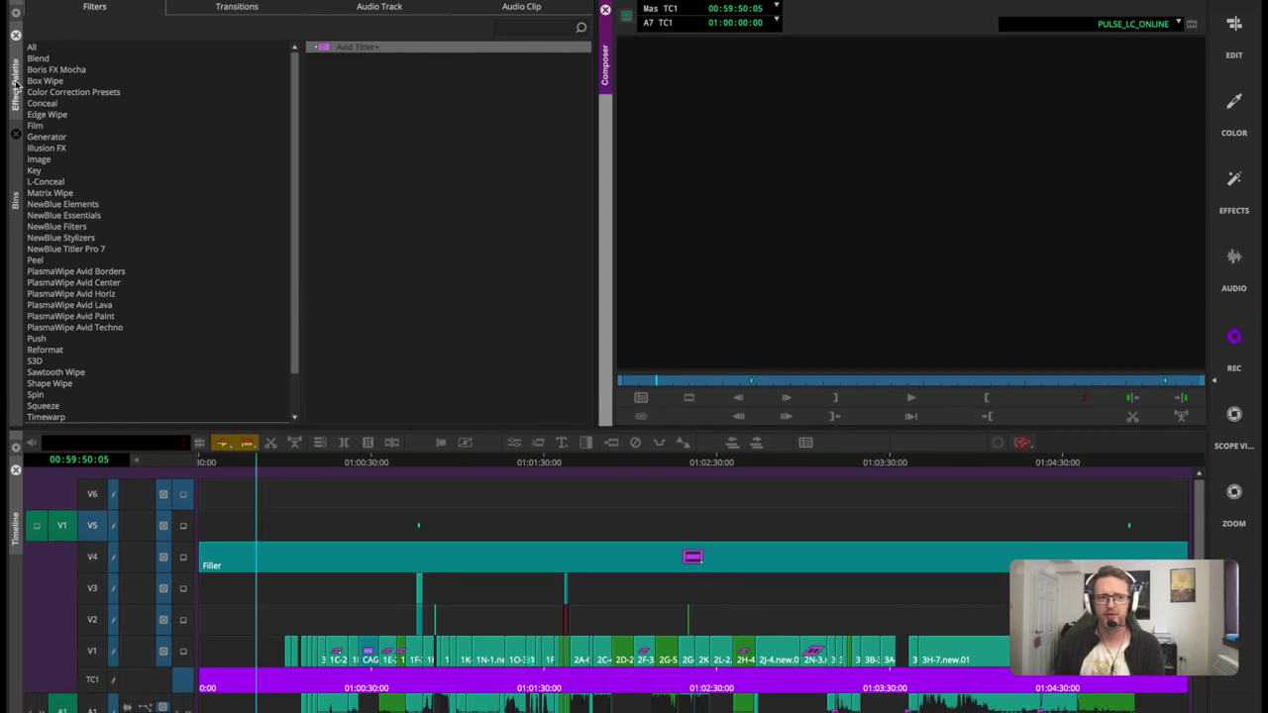
# Try pulling the Effect Palette out of the left panel toward the bins.
pyautogui.click(16, 205)
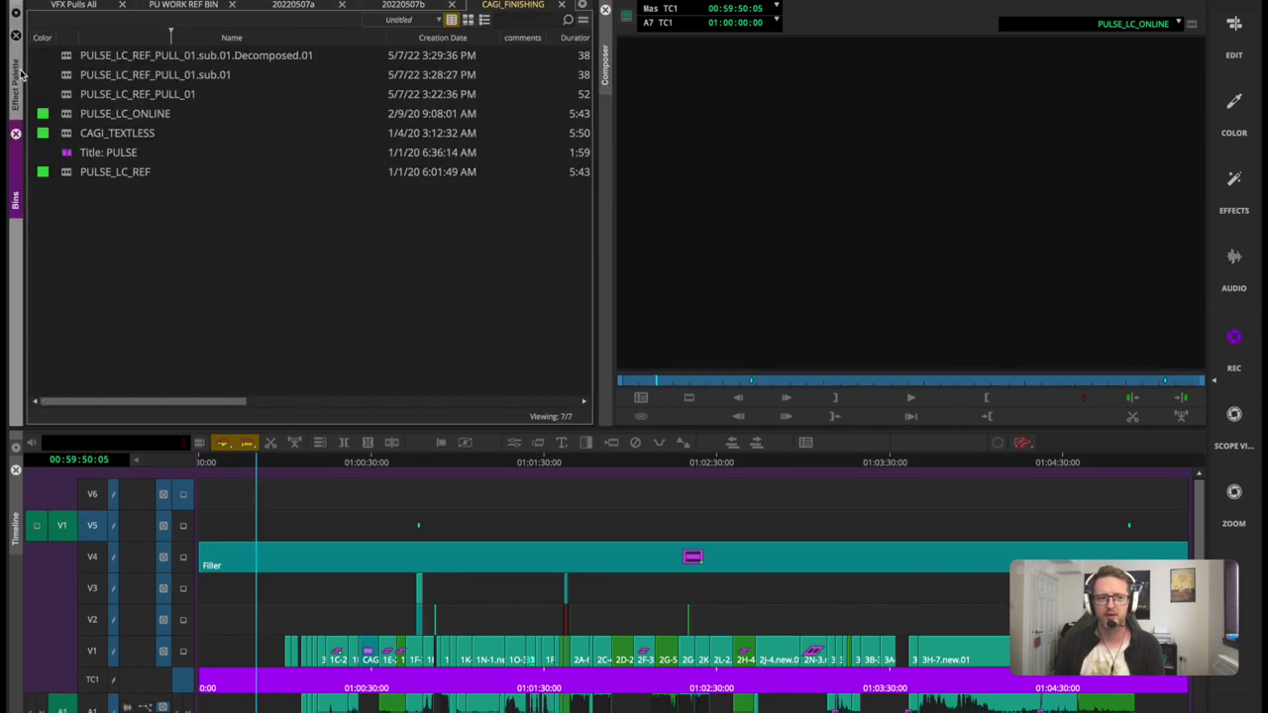
pyautogui.click(18, 77)
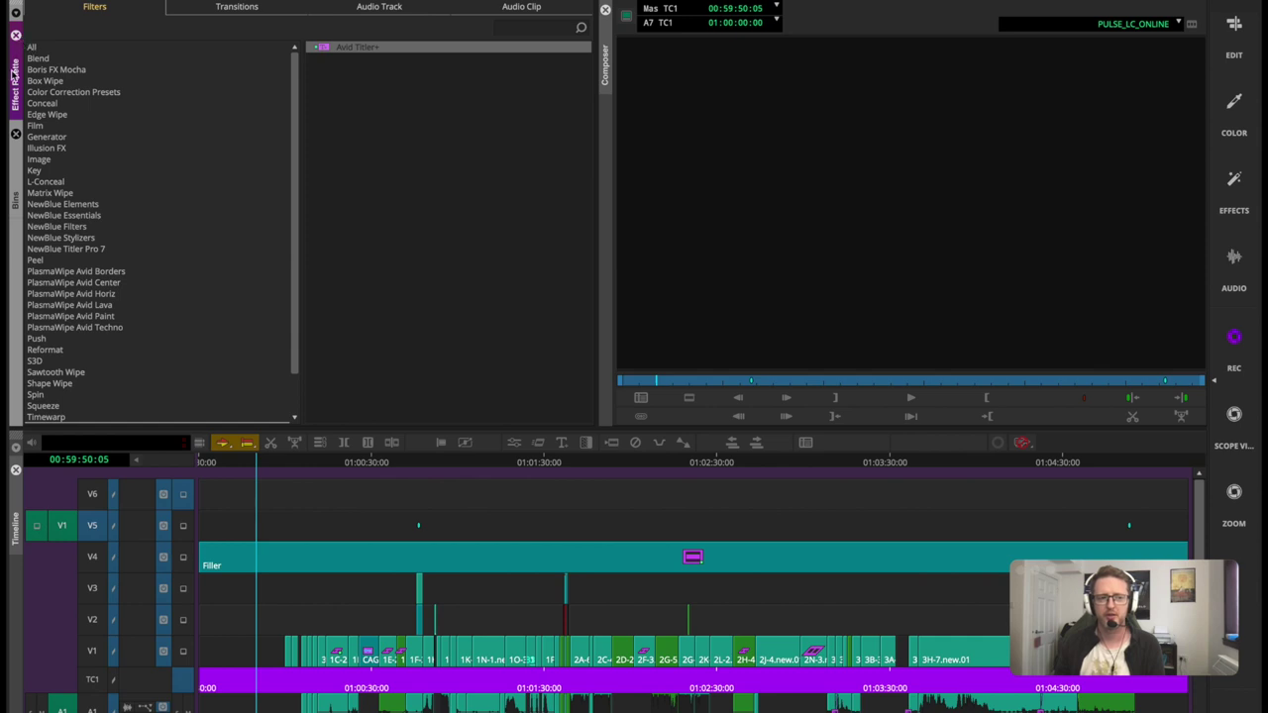
pyautogui.moveTo(14, 78); pyautogui.dragTo(649, 99)
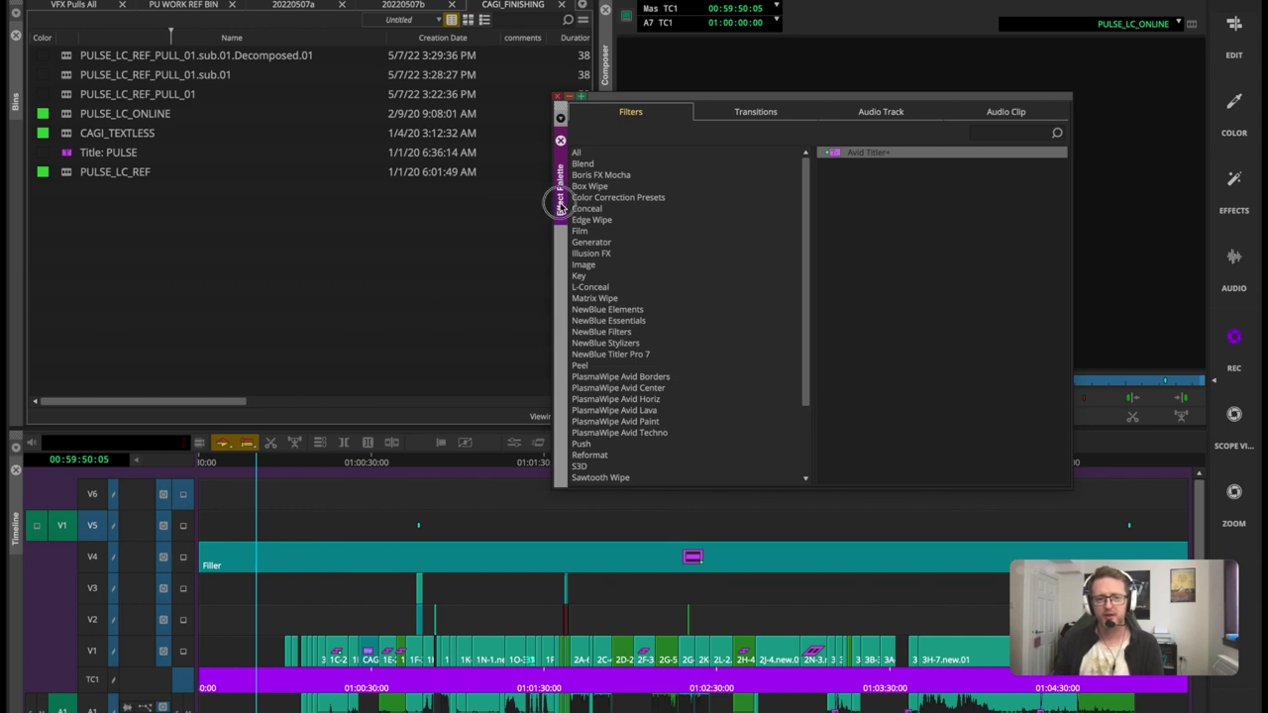
pyautogui.moveTo(551, 206); pyautogui.dragTo(30, 238)
pyautogui.press('alt')
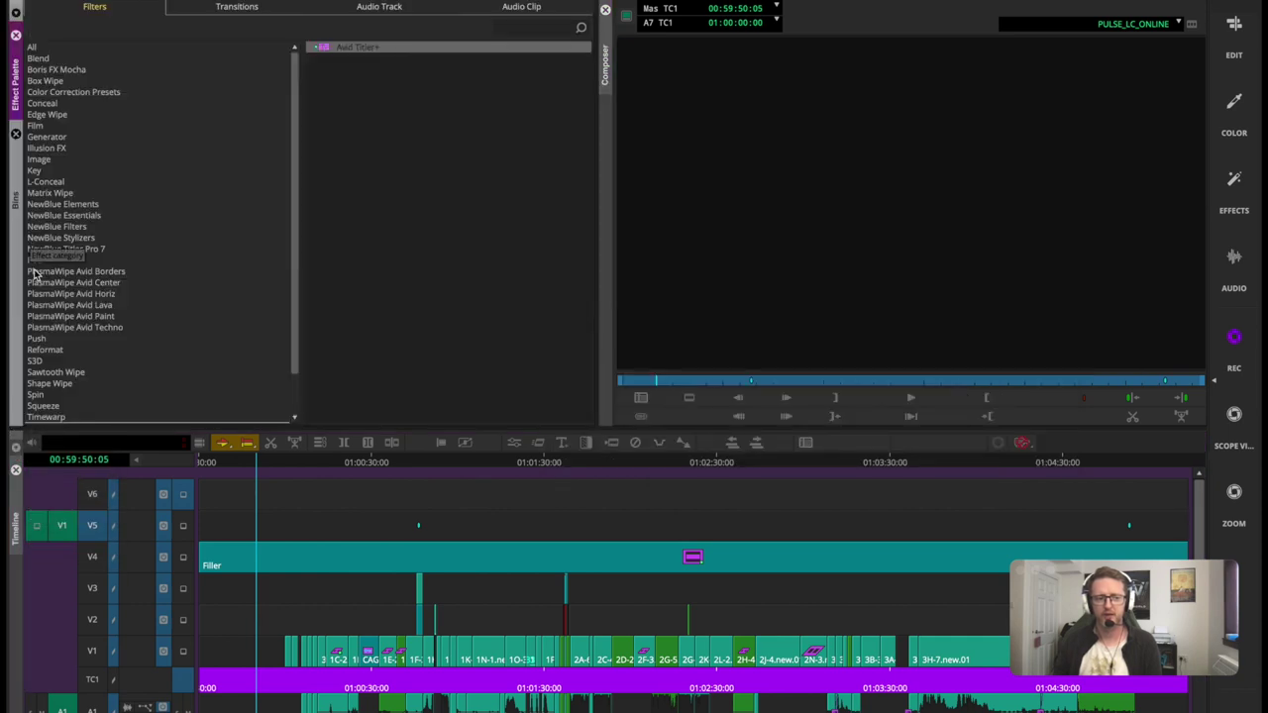
# Toggle the left panel between the Bins and the Effect Palette, ending on Bins.
pyautogui.click(16, 182)
pyautogui.click(22, 175)
pyautogui.click(19, 188)
pyautogui.click(22, 69)
pyautogui.click(18, 183)
pyautogui.click(18, 105)
pyautogui.click(18, 199)
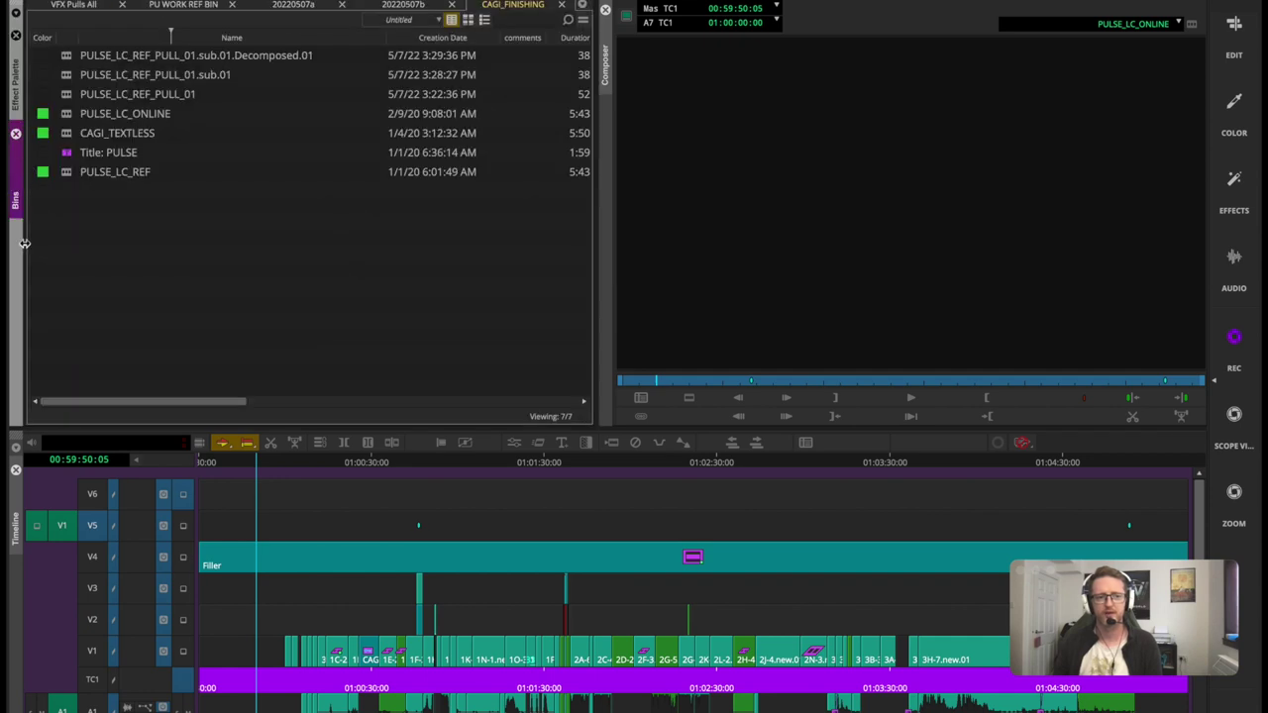
# Browse the 20220507a and 20220507b bins, then float CAGI_FINISHING in its own window.
pyautogui.click(293, 5)
pyautogui.click(525, 5)
pyautogui.click(403, 5)
pyautogui.click(500, 5)
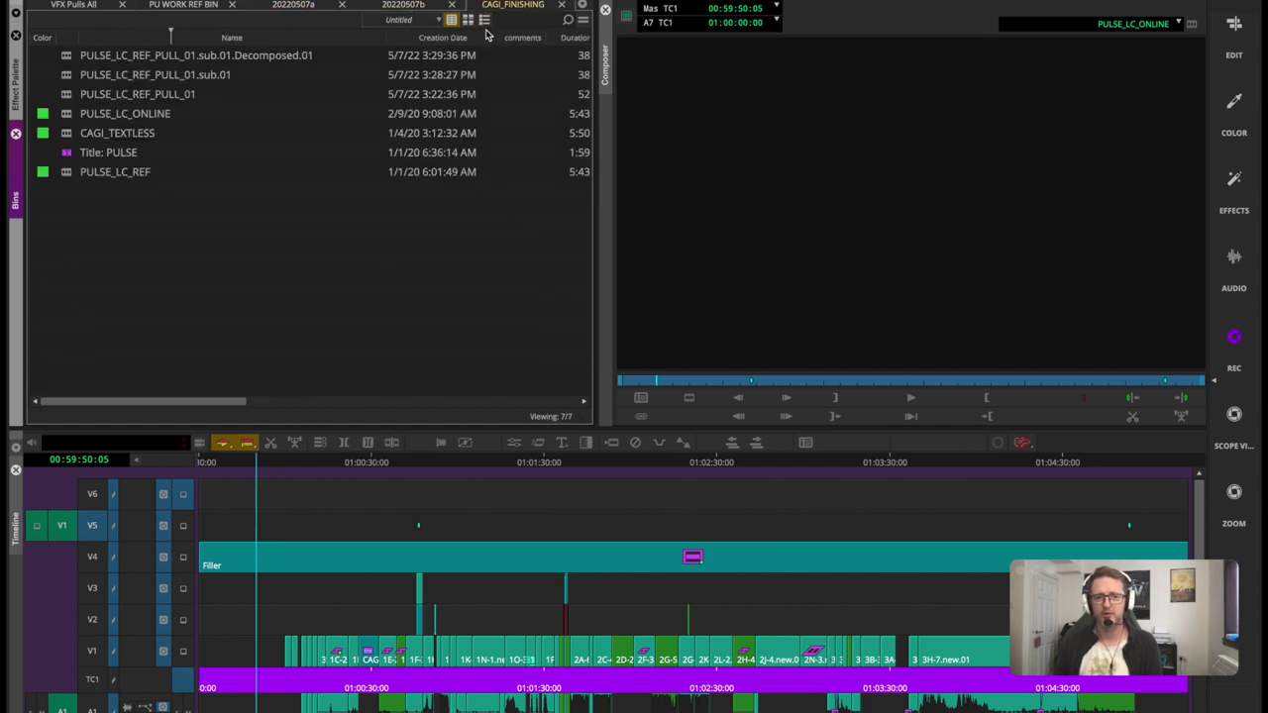
pyautogui.moveTo(493, 9); pyautogui.dragTo(752, 203)
pyautogui.moveTo(466, 10); pyautogui.dragTo(480, 305)
# Drag the floating CAGI_FINISHING window back into the Bins panel's tab row.
pyautogui.moveTo(552, 272); pyautogui.dragTo(428, 9)
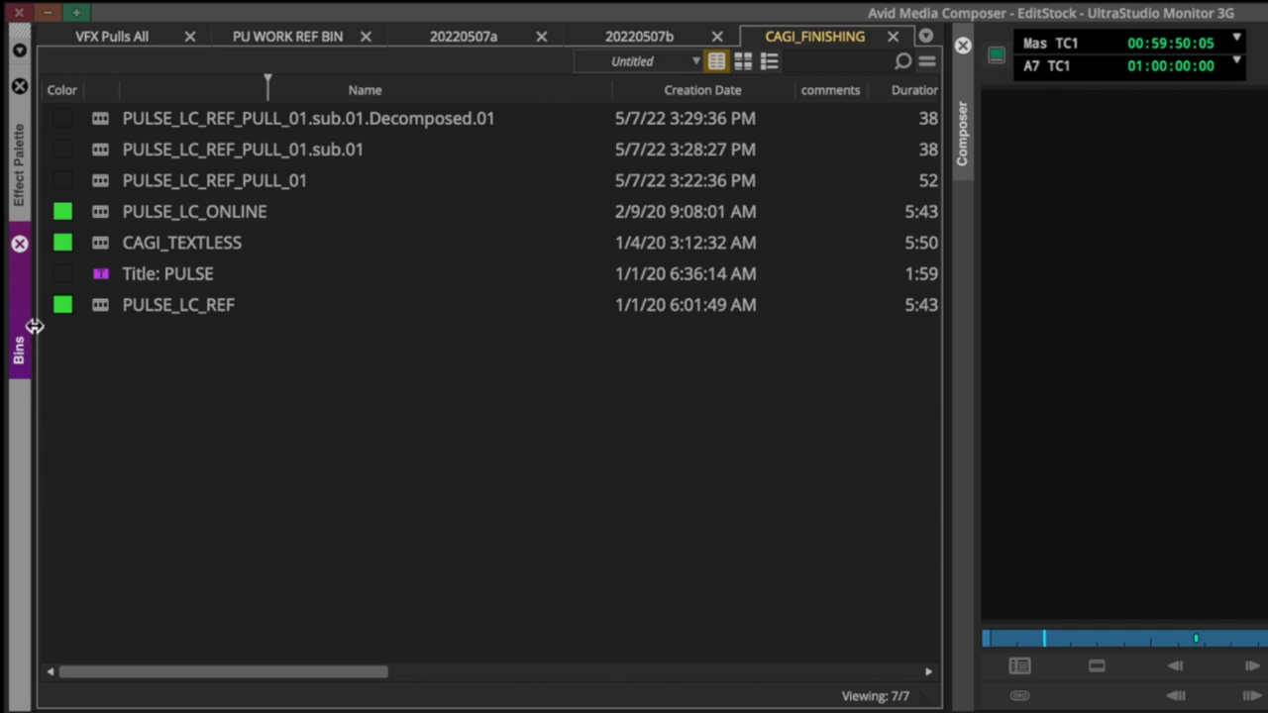
# Drag open the project bin list beside CAGI_FINISHING and collapse the 04 VFX folder.
pyautogui.moveTo(36, 326); pyautogui.dragTo(426, 326)
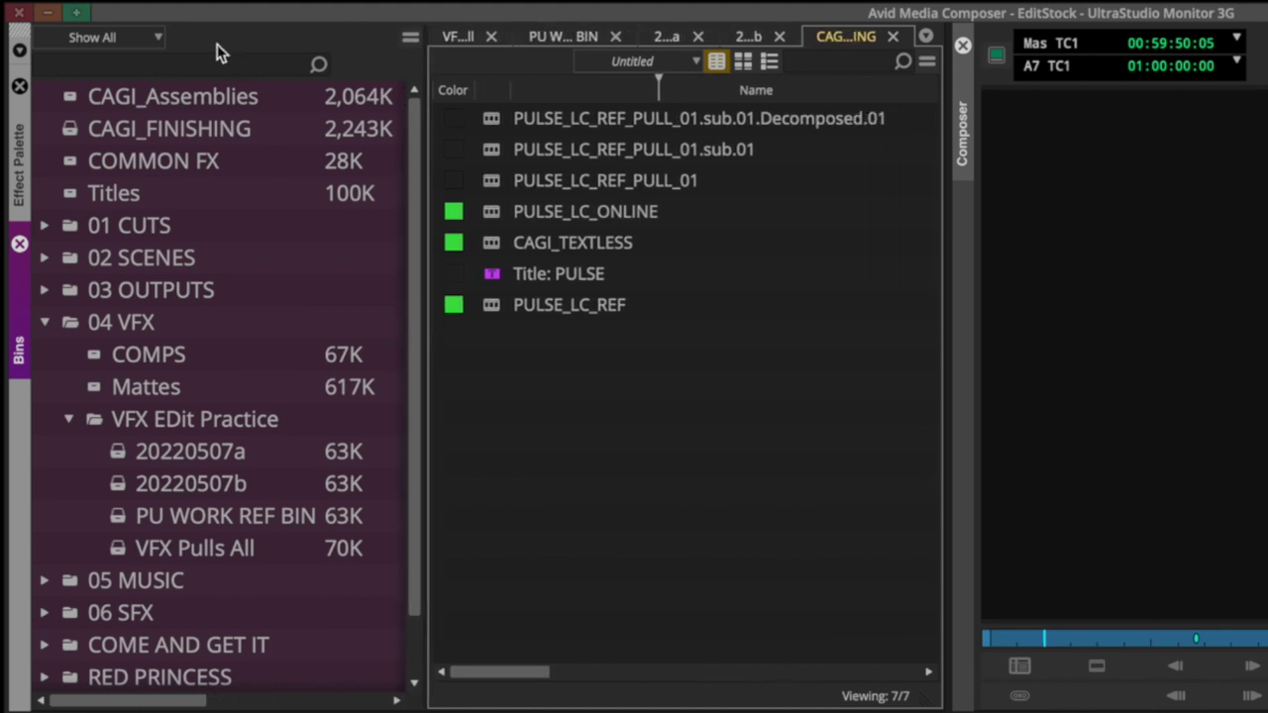
pyautogui.scroll(-2, 166, 321)
pyautogui.scroll(2, 159, 322)
pyautogui.doubleClick(124, 319)
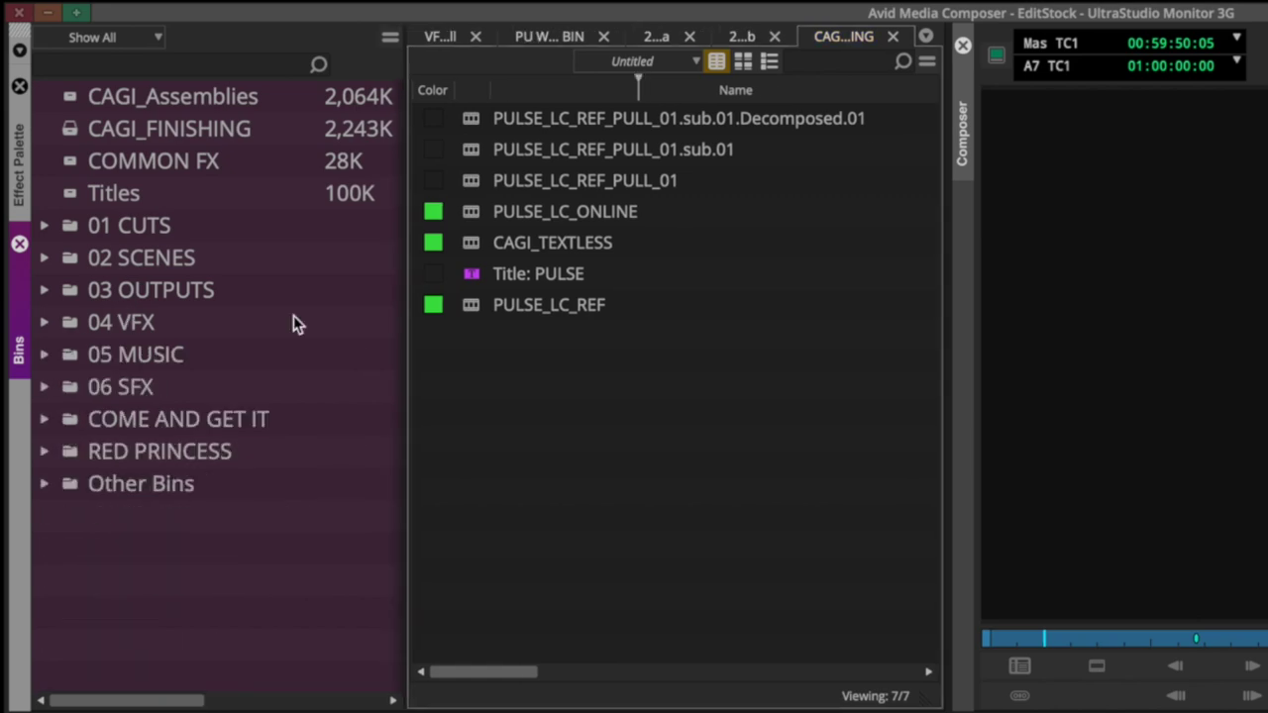
# Float the PU WORK REF BIN in its own window.
pyautogui.click(550, 37)
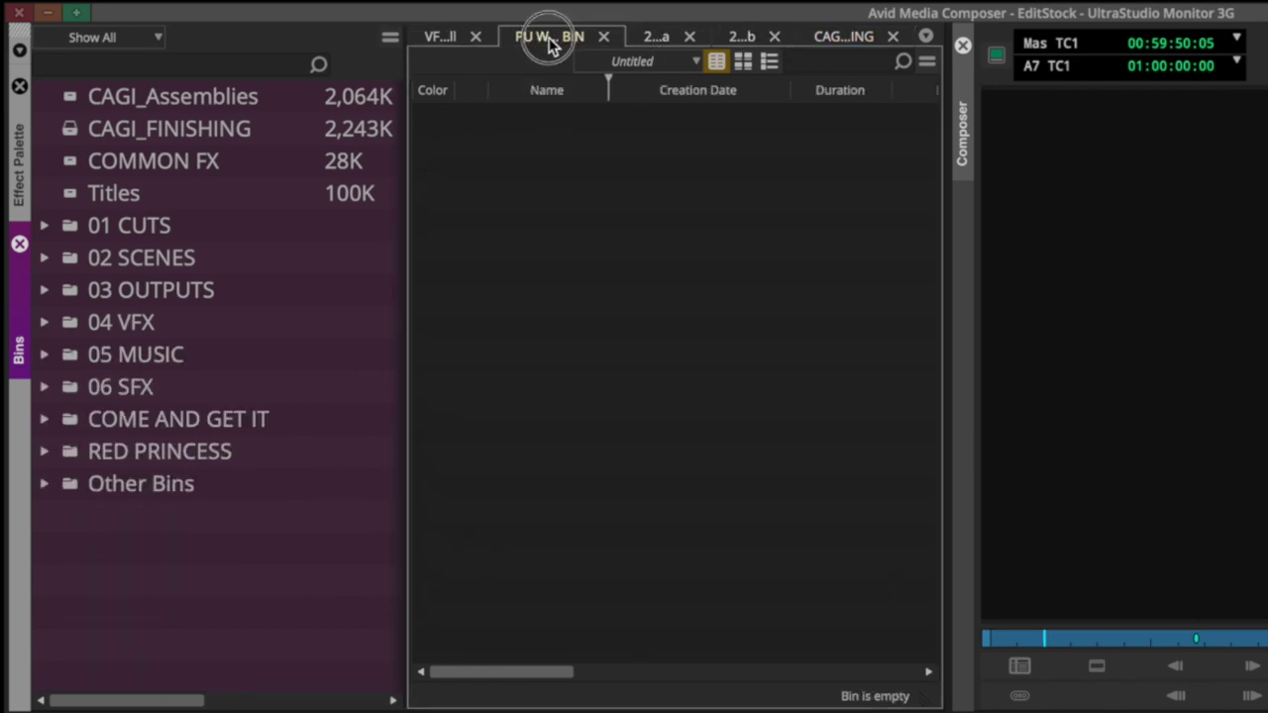
pyautogui.moveTo(550, 66); pyautogui.dragTo(554, 40)
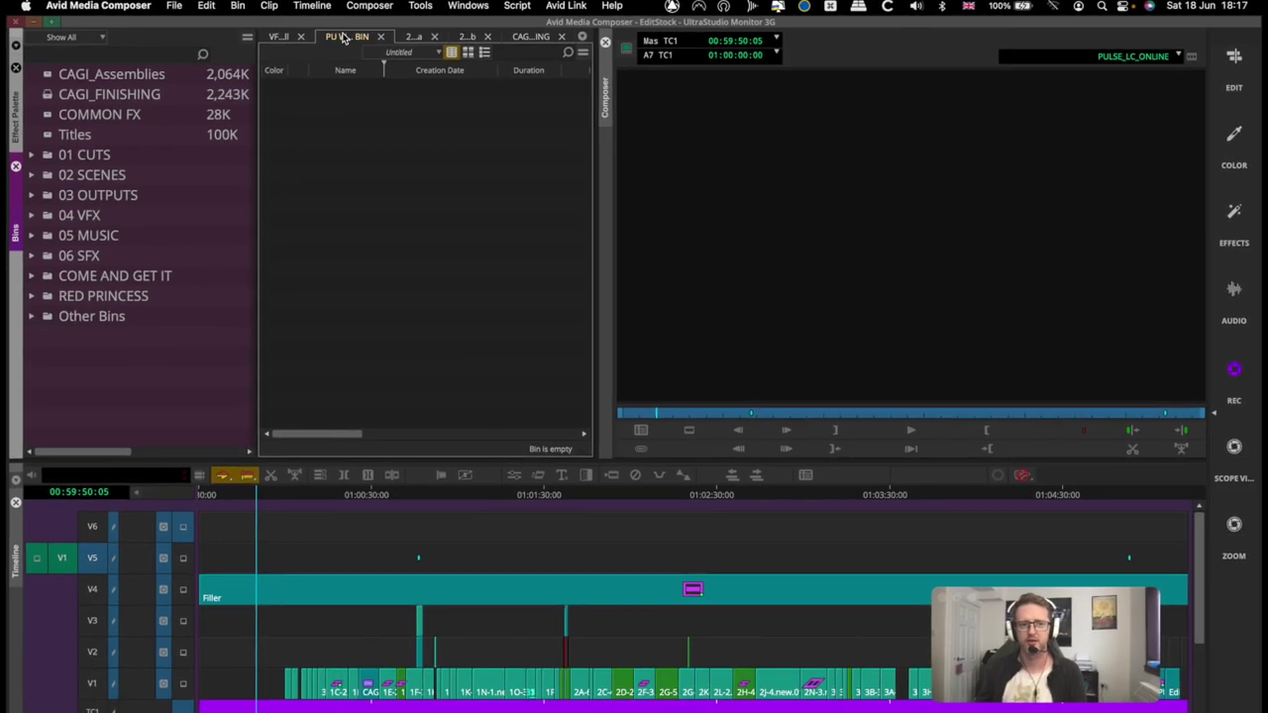
pyautogui.moveTo(368, 37); pyautogui.dragTo(606, 184)
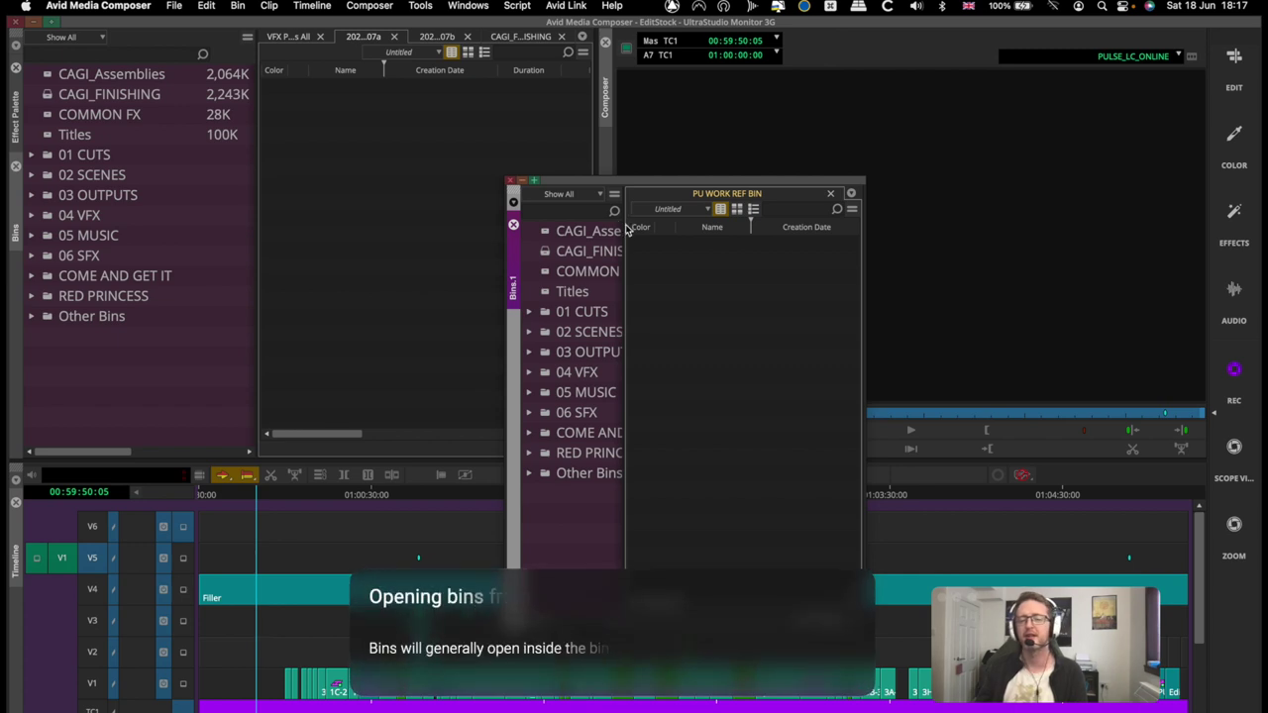
pyautogui.moveTo(637, 181); pyautogui.dragTo(614, 225)
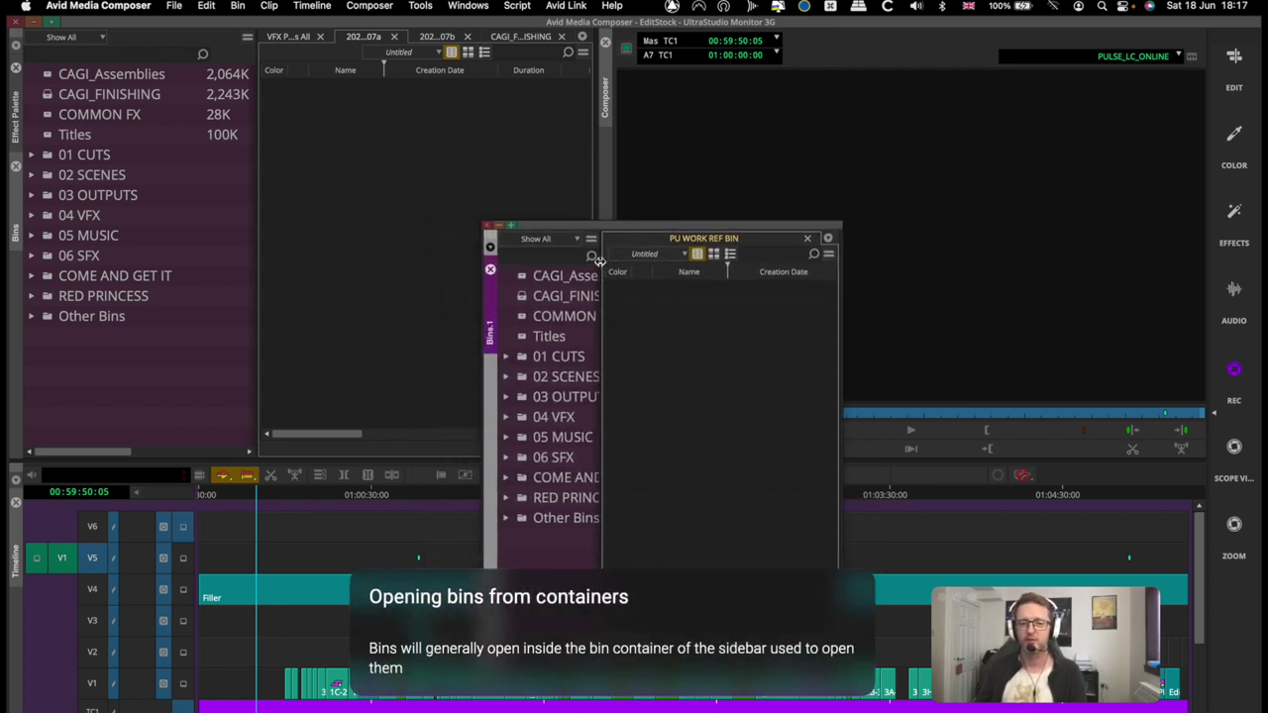
# Adjust the floating window's bin list width, then dock the work bin container along the bottom.
pyautogui.moveTo(599, 275); pyautogui.dragTo(673, 276)
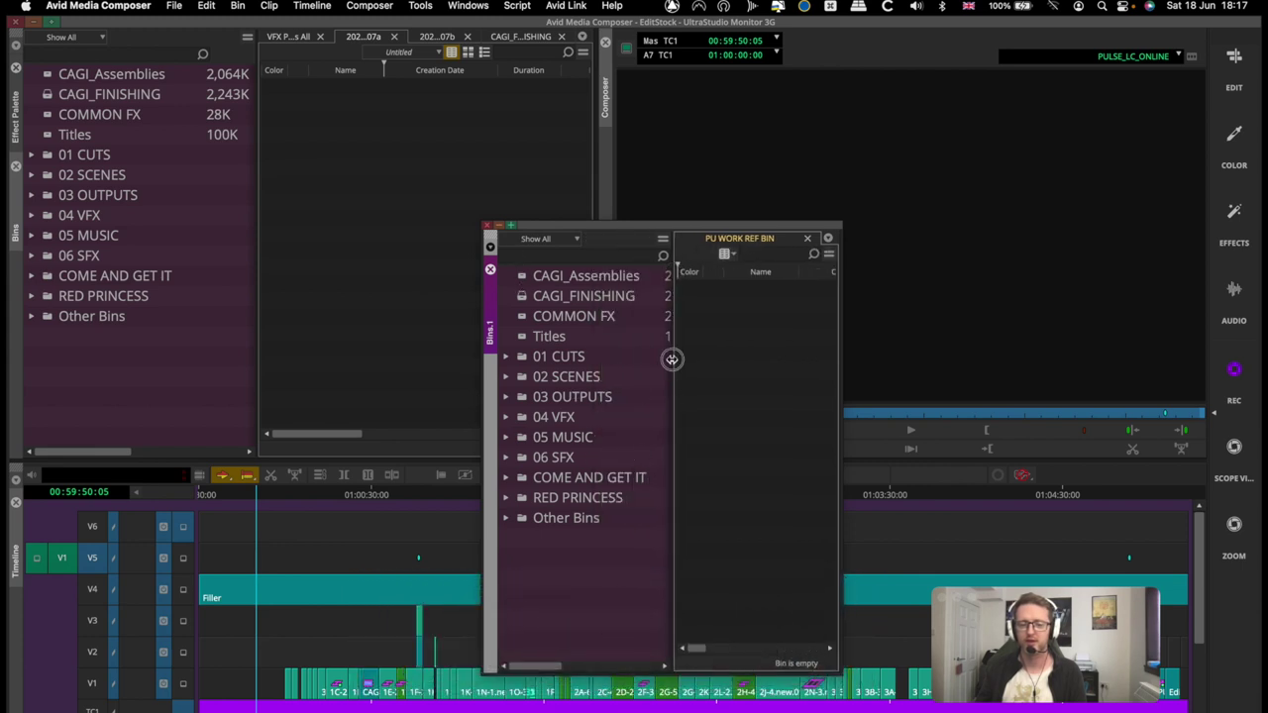
pyautogui.moveTo(671, 360); pyautogui.dragTo(529, 353)
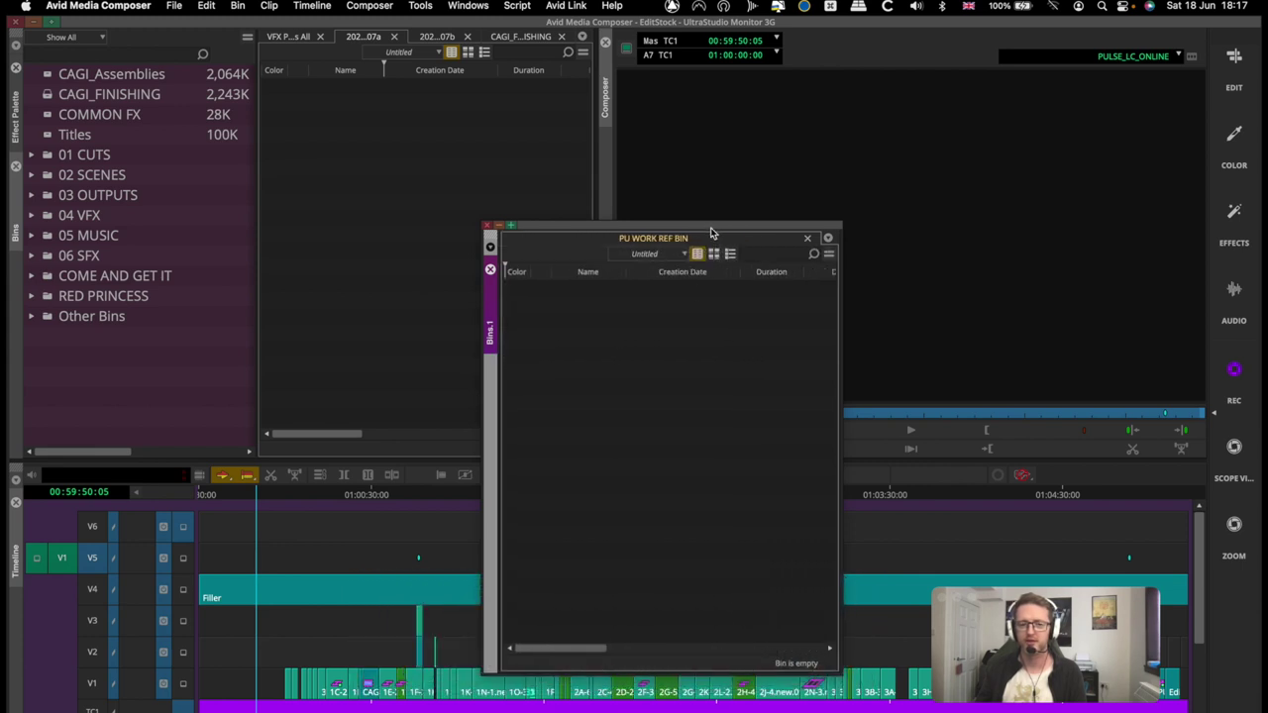
pyautogui.moveTo(710, 232); pyautogui.dragTo(612, 157)
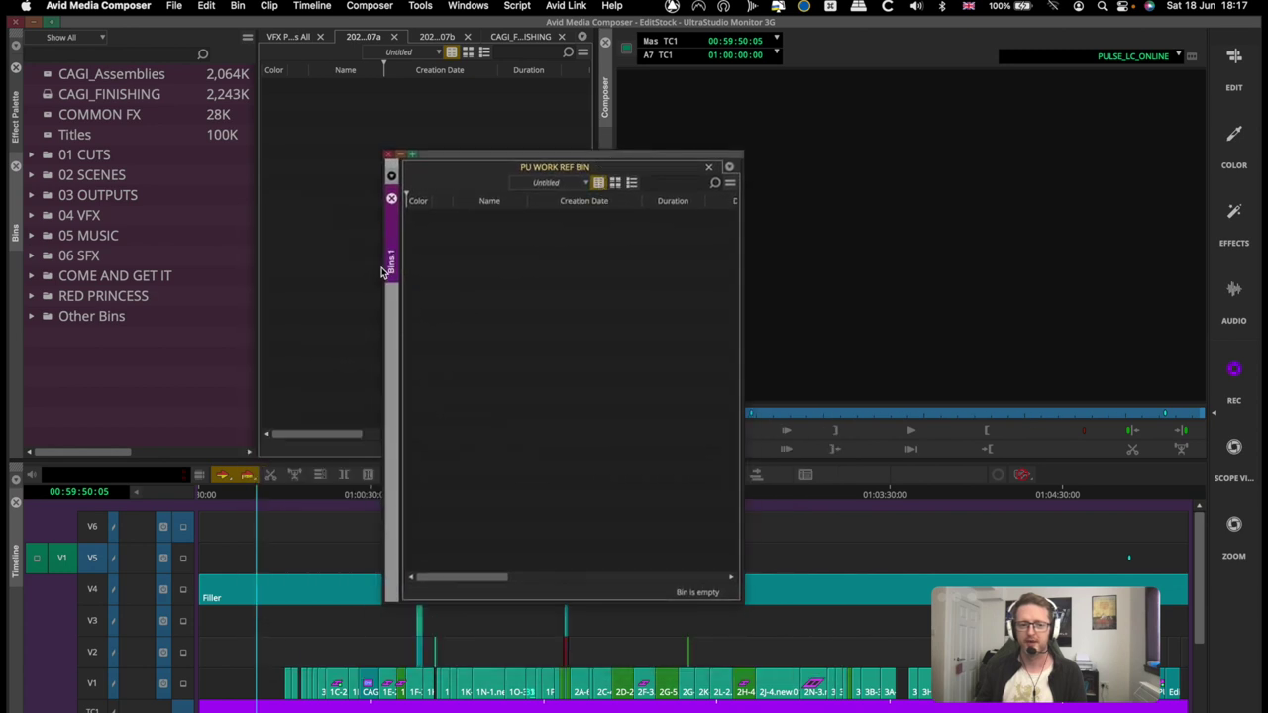
pyautogui.moveTo(393, 269); pyautogui.dragTo(286, 482)
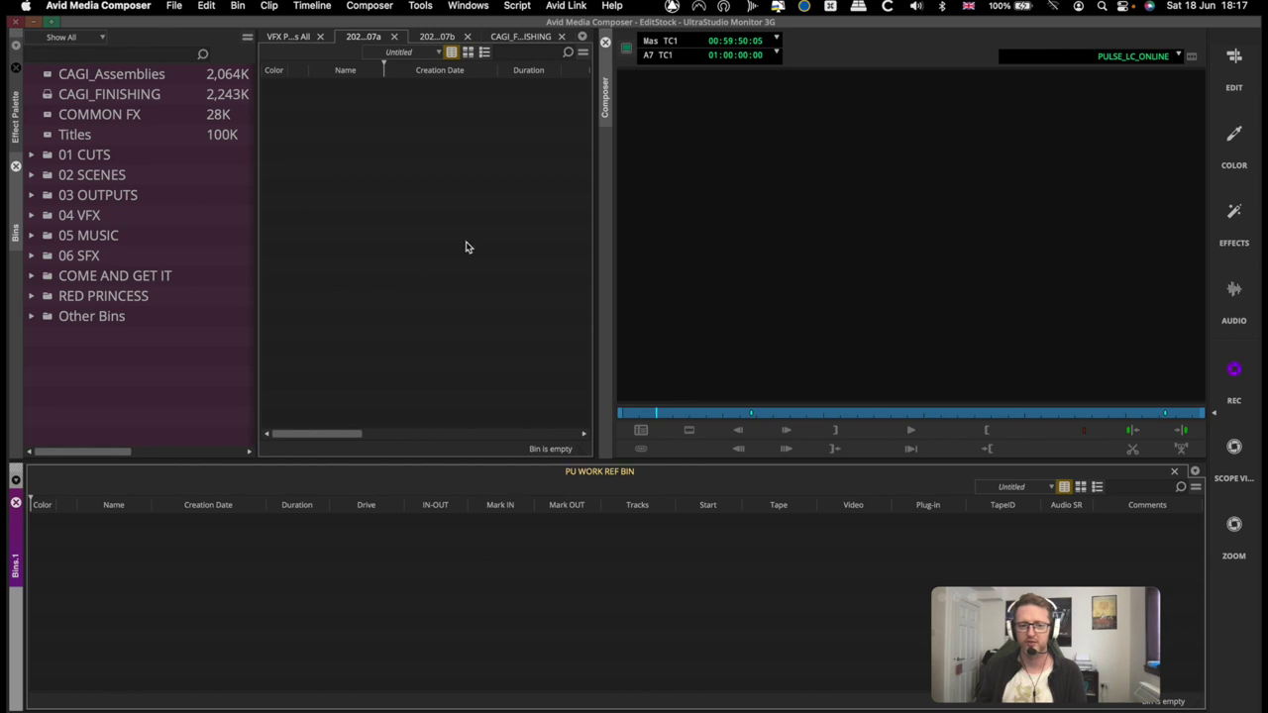
# Tab the work bin above the timeline, enlarge the timeline, and refit the Bins list beside the tabs.
pyautogui.press('shift+super+1')
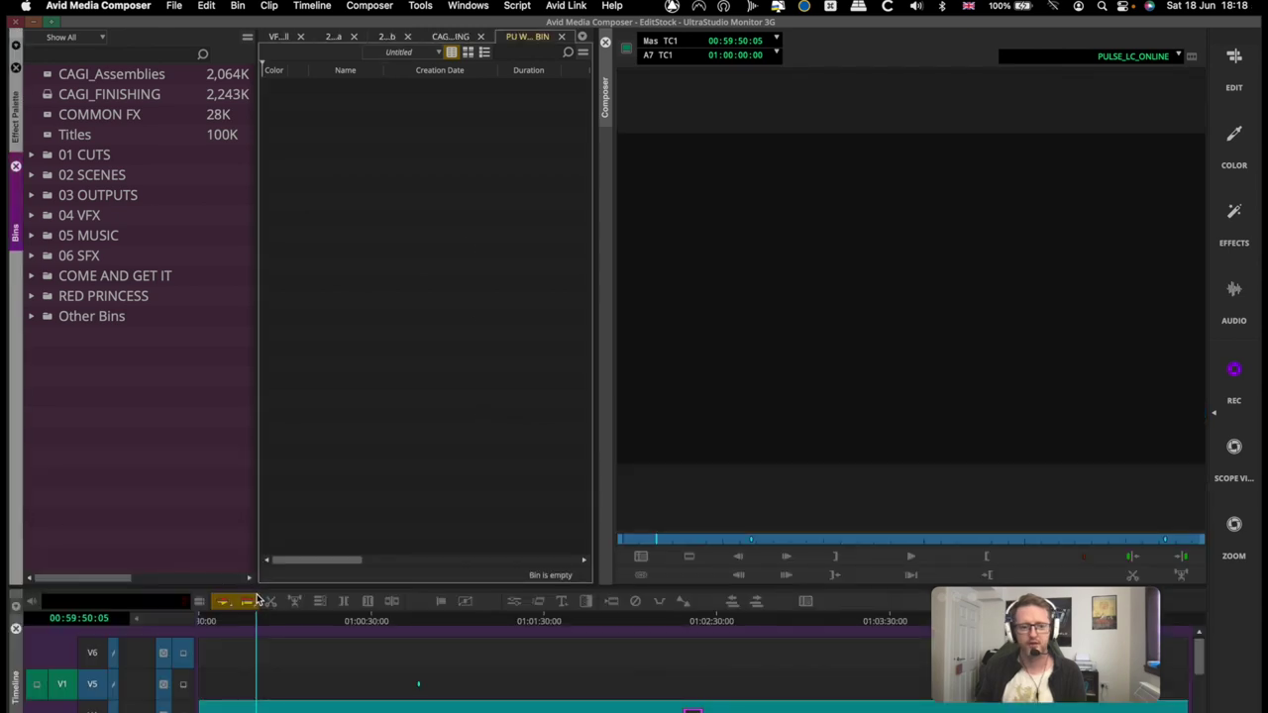
pyautogui.moveTo(260, 586); pyautogui.dragTo(278, 432)
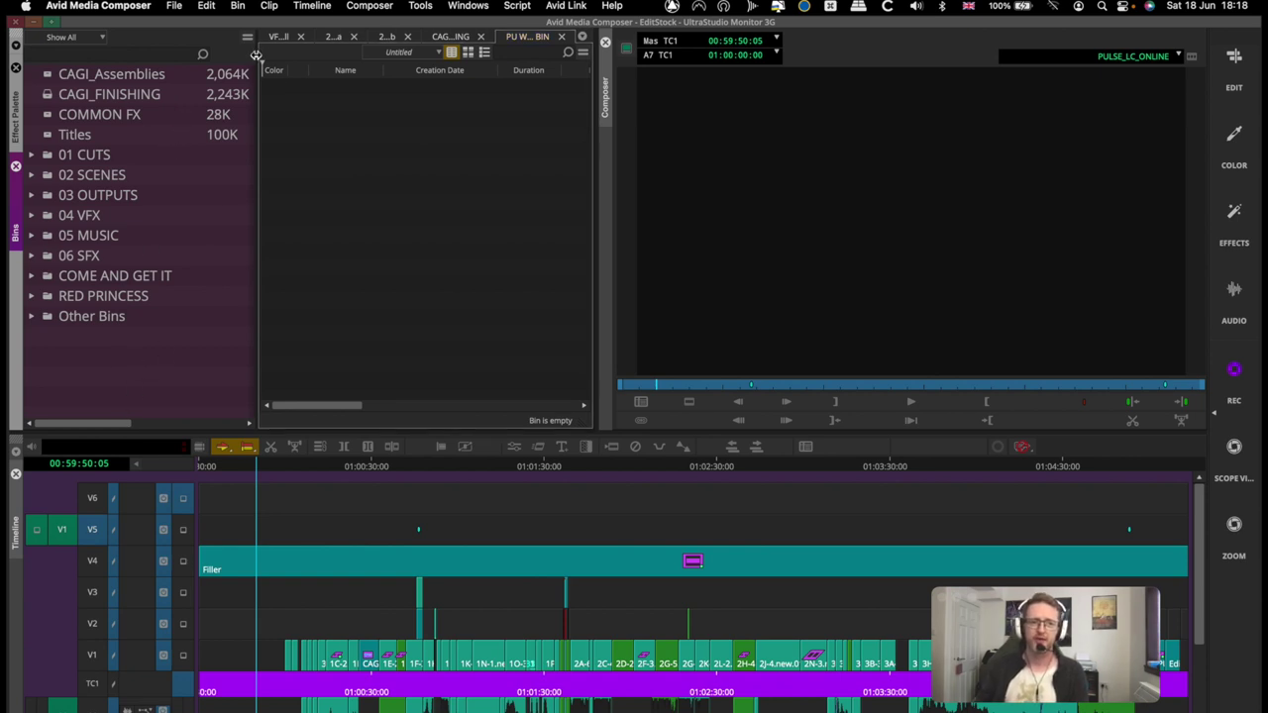
pyautogui.moveTo(256, 56); pyautogui.dragTo(31, 68)
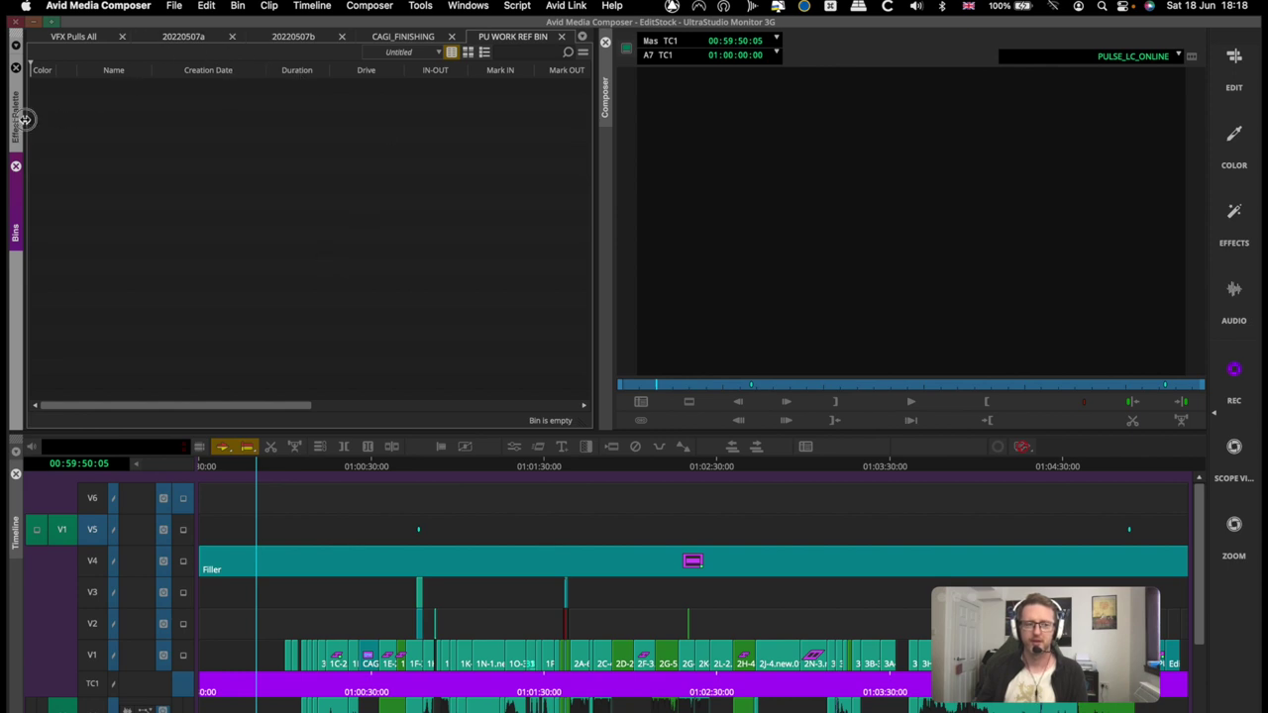
pyautogui.moveTo(25, 119); pyautogui.dragTo(230, 115)
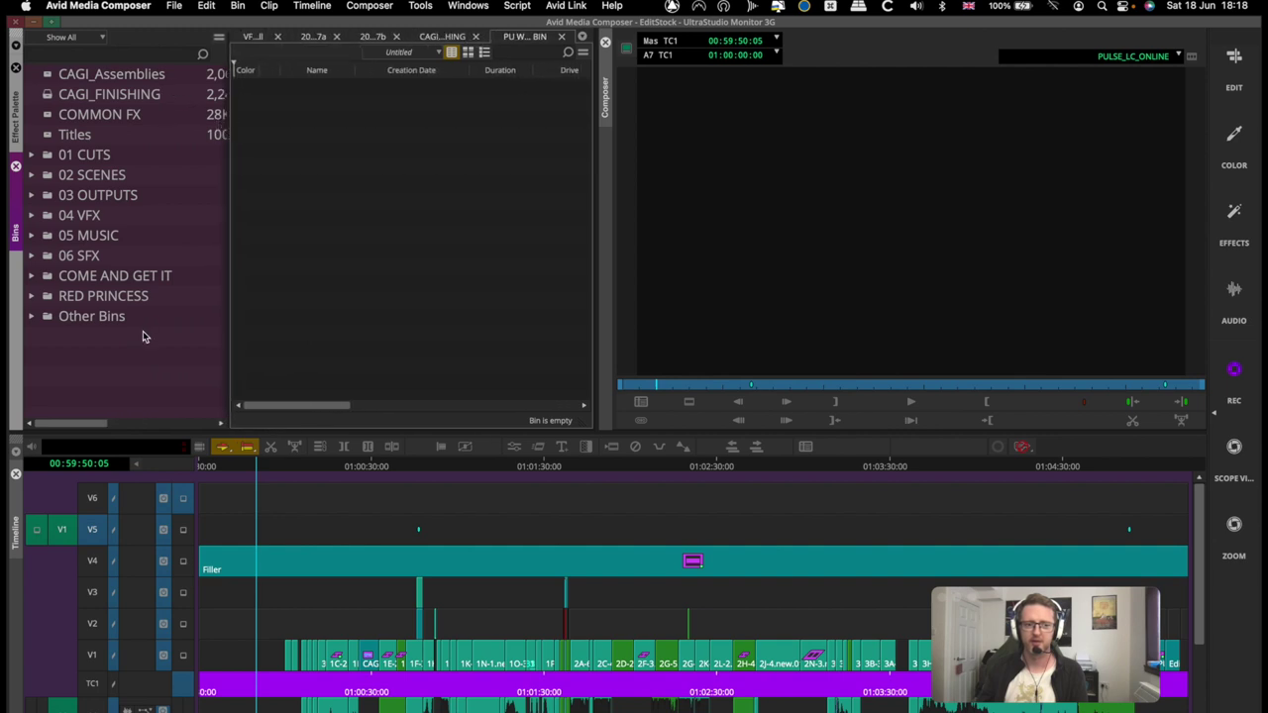
pyautogui.moveTo(90, 430); pyautogui.dragTo(38, 422)
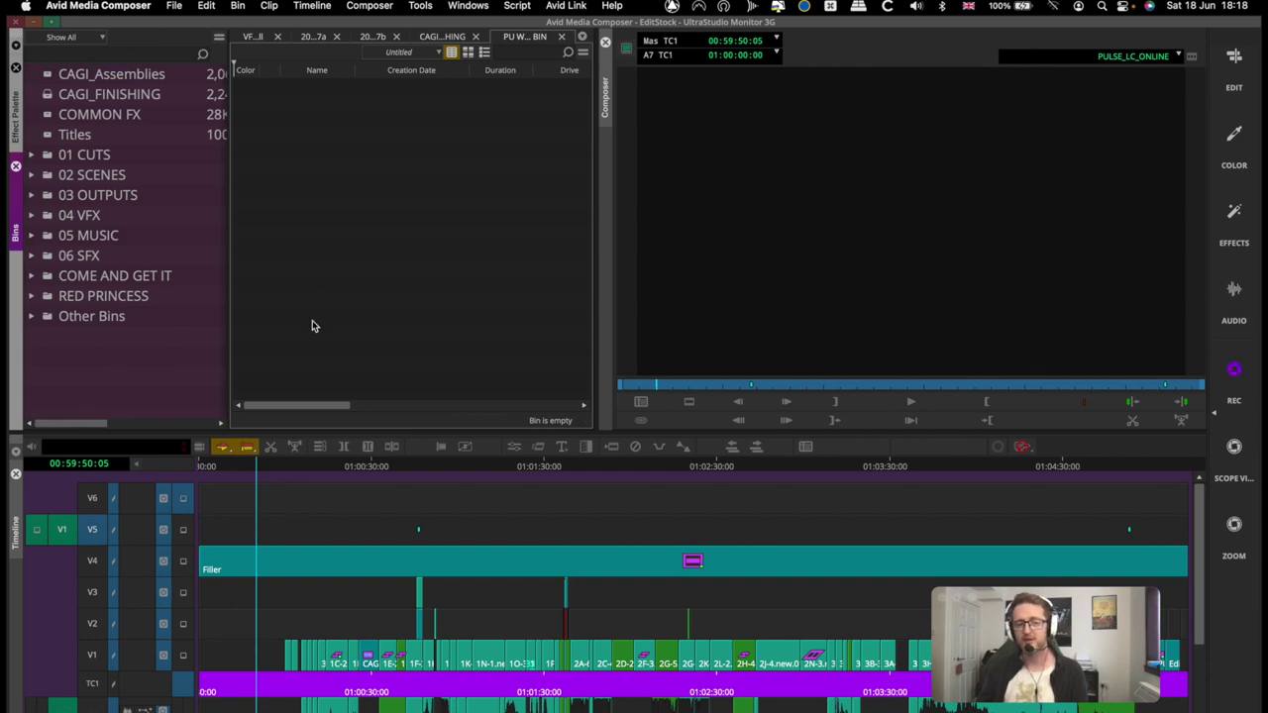
# Rename the Bins sidebar container to a test name with Set Bin Container Name.
pyautogui.rightClick(62, 354)
pyautogui.click(51, 361)
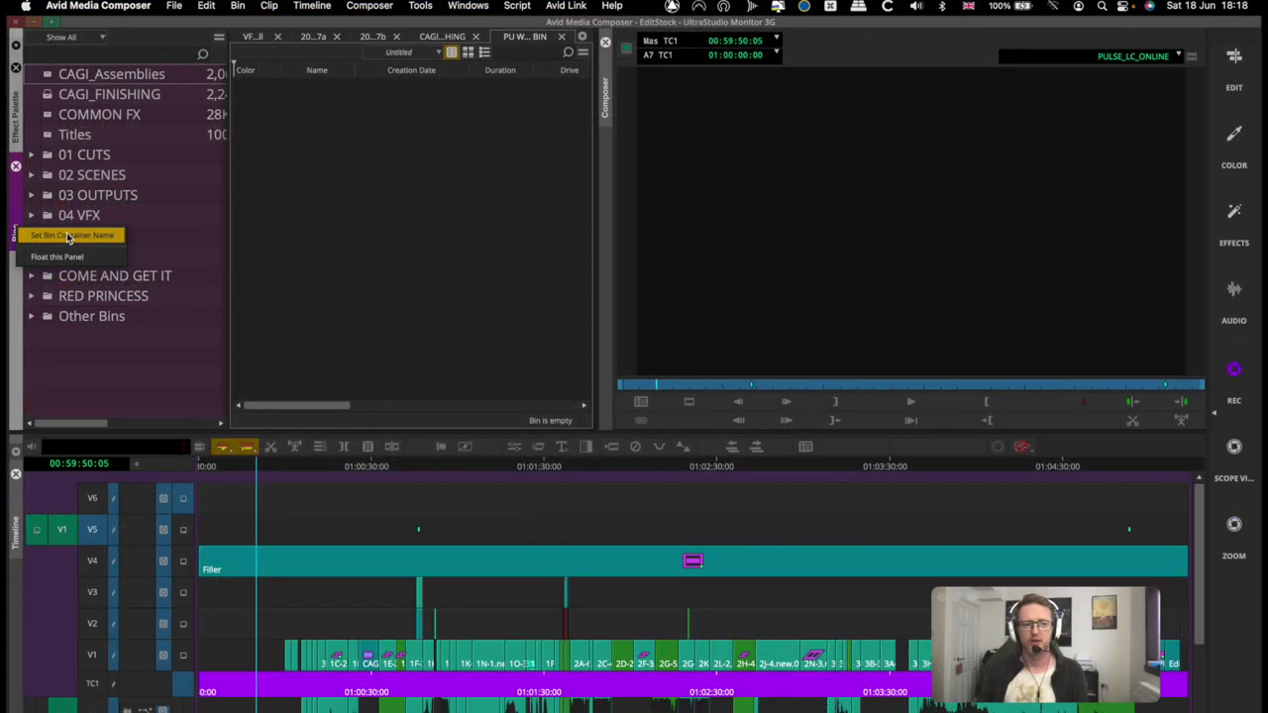
pyautogui.click(99, 242)
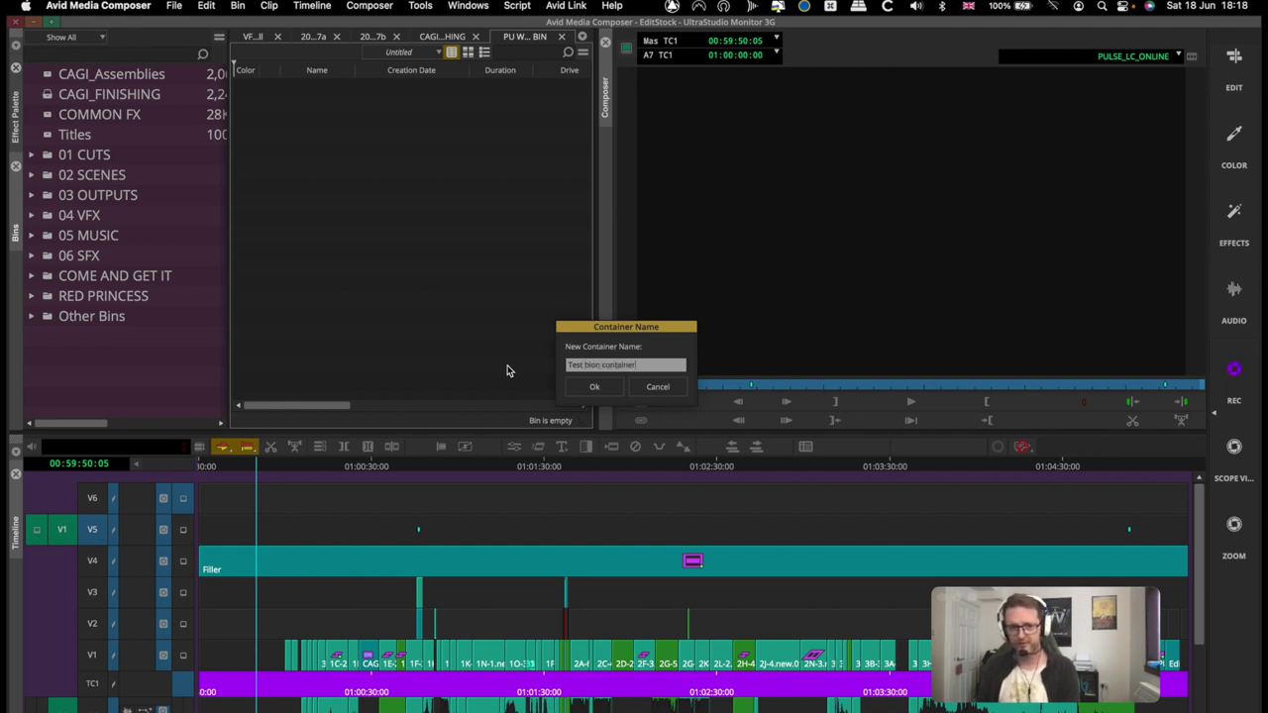
pyautogui.press('Return')
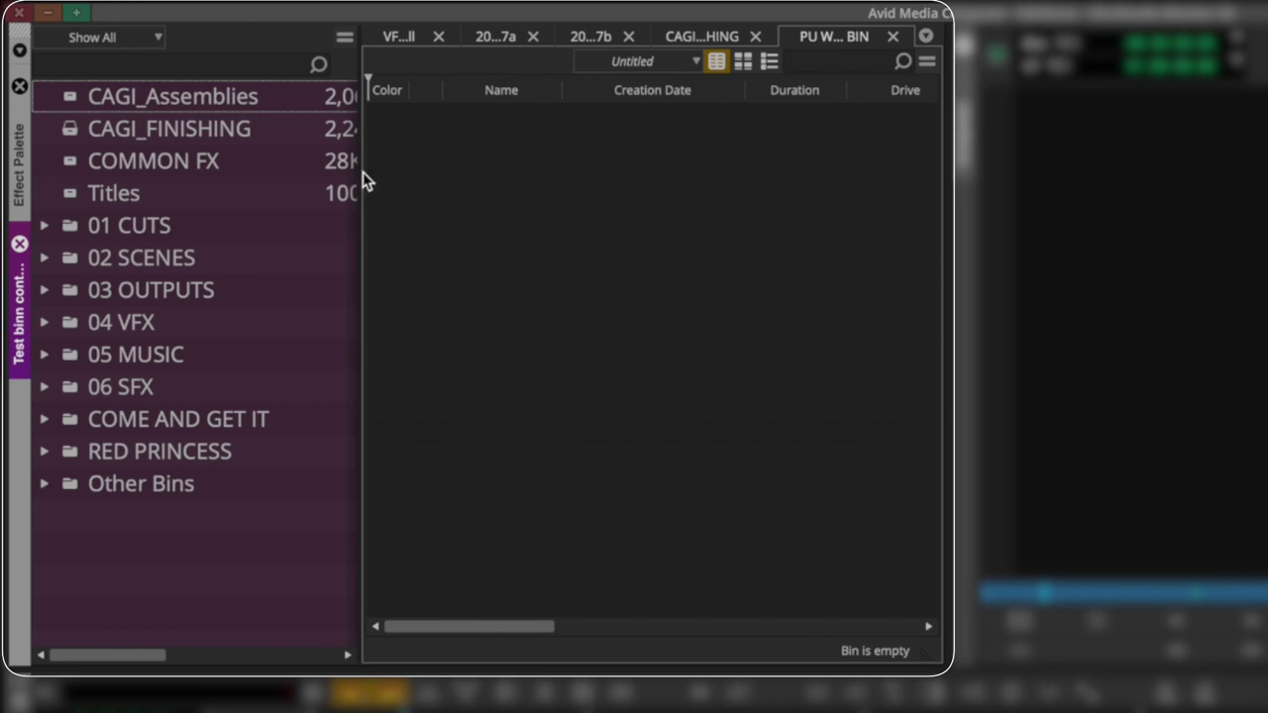
# Widen the Bins list to show full sizes and browse each bin tab, ending on CAGI_FINISHING.
pyautogui.moveTo(362, 171); pyautogui.dragTo(410, 170)
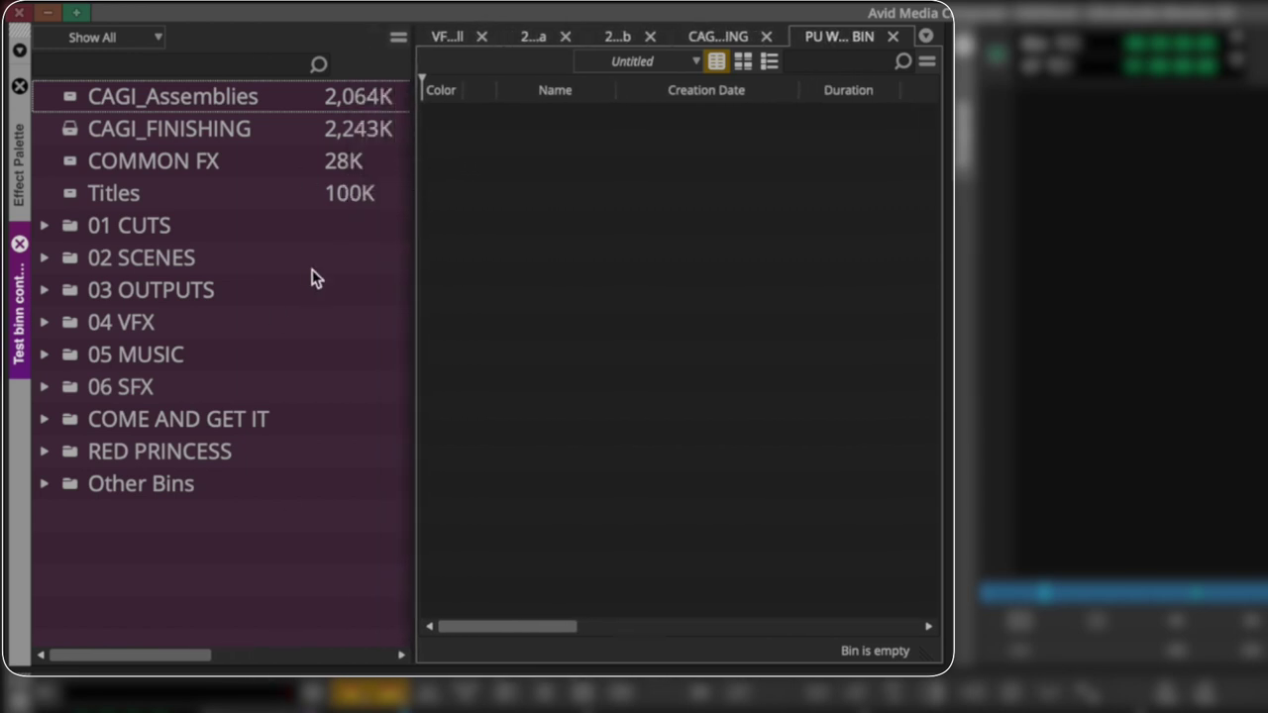
pyautogui.click(718, 36)
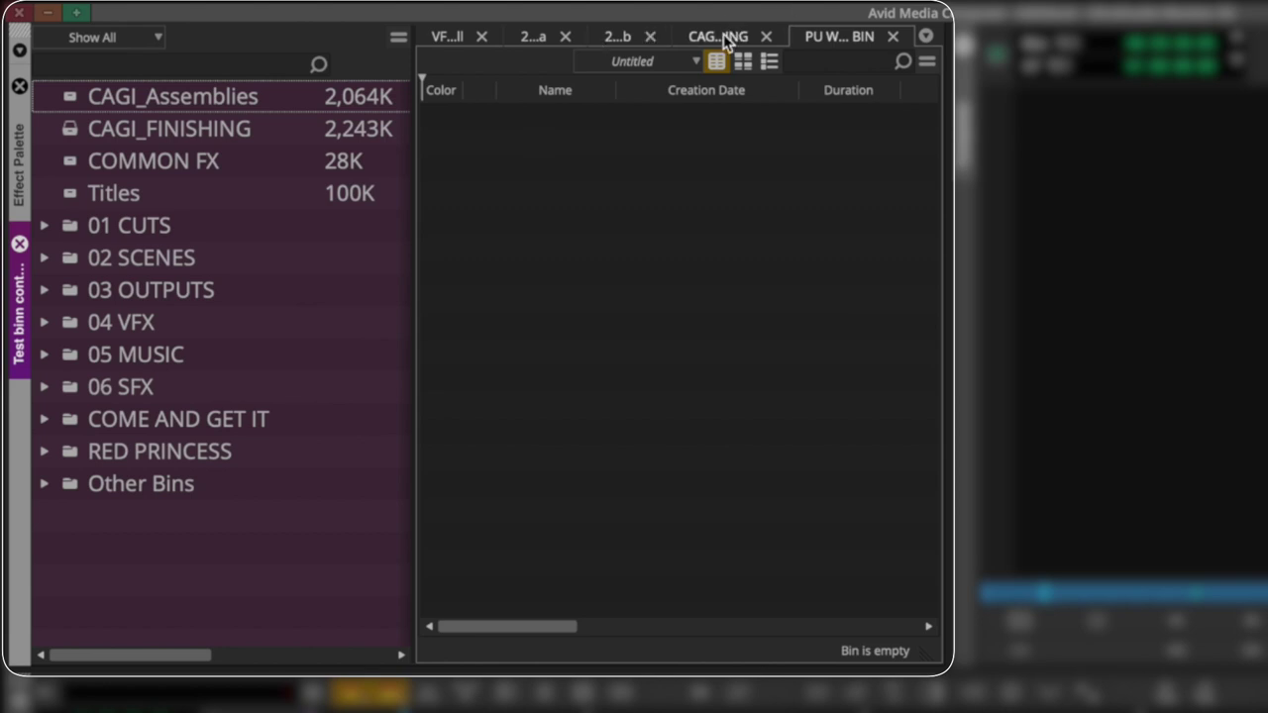
pyautogui.click(617, 36)
pyautogui.click(535, 37)
pyautogui.click(447, 38)
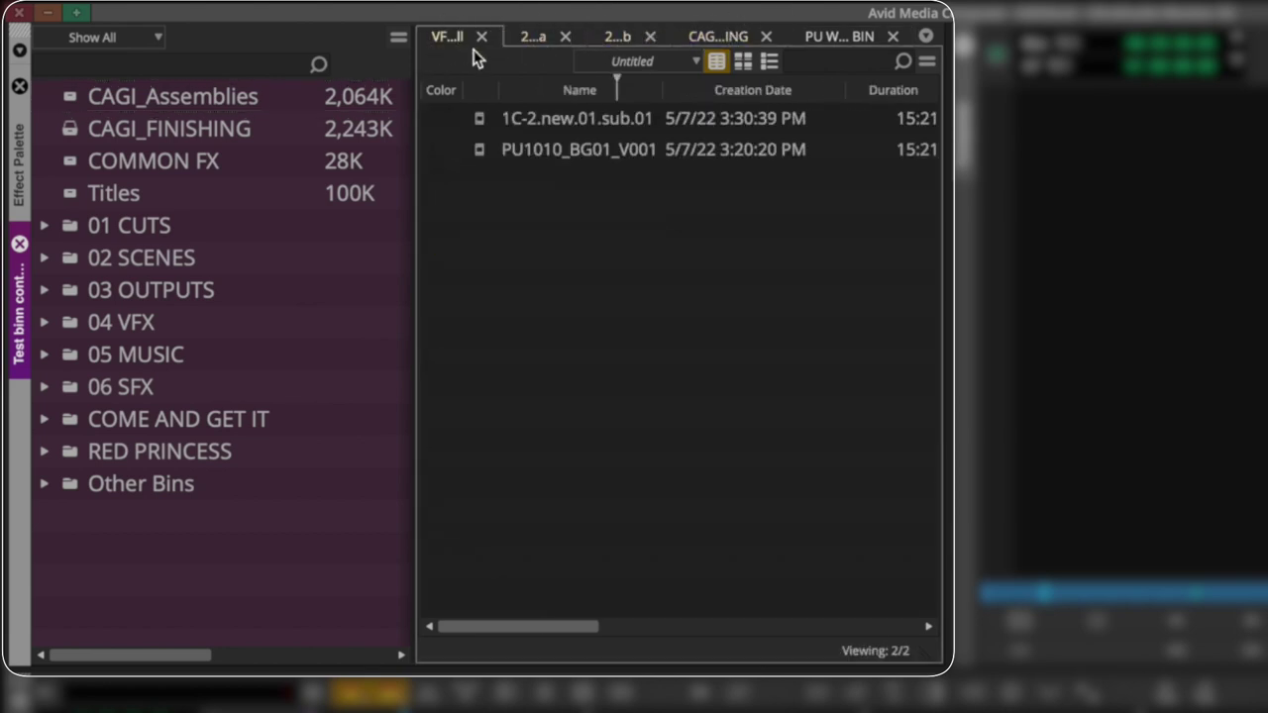
pyautogui.click(535, 40)
pyautogui.click(612, 42)
pyautogui.click(719, 35)
pyautogui.click(841, 35)
pyautogui.click(693, 38)
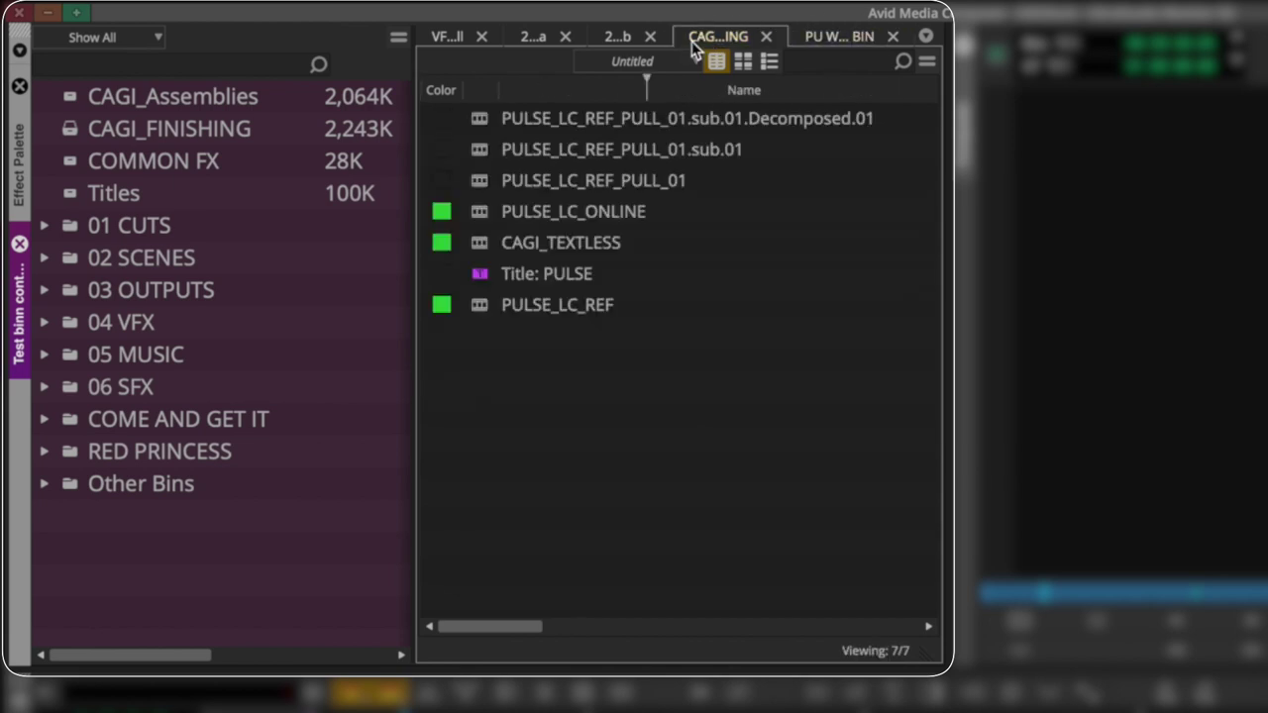
# Move the Title: PULSE clip to the top of CAGI_FINISHING, then check the other bin tabs.
pyautogui.click(481, 276)
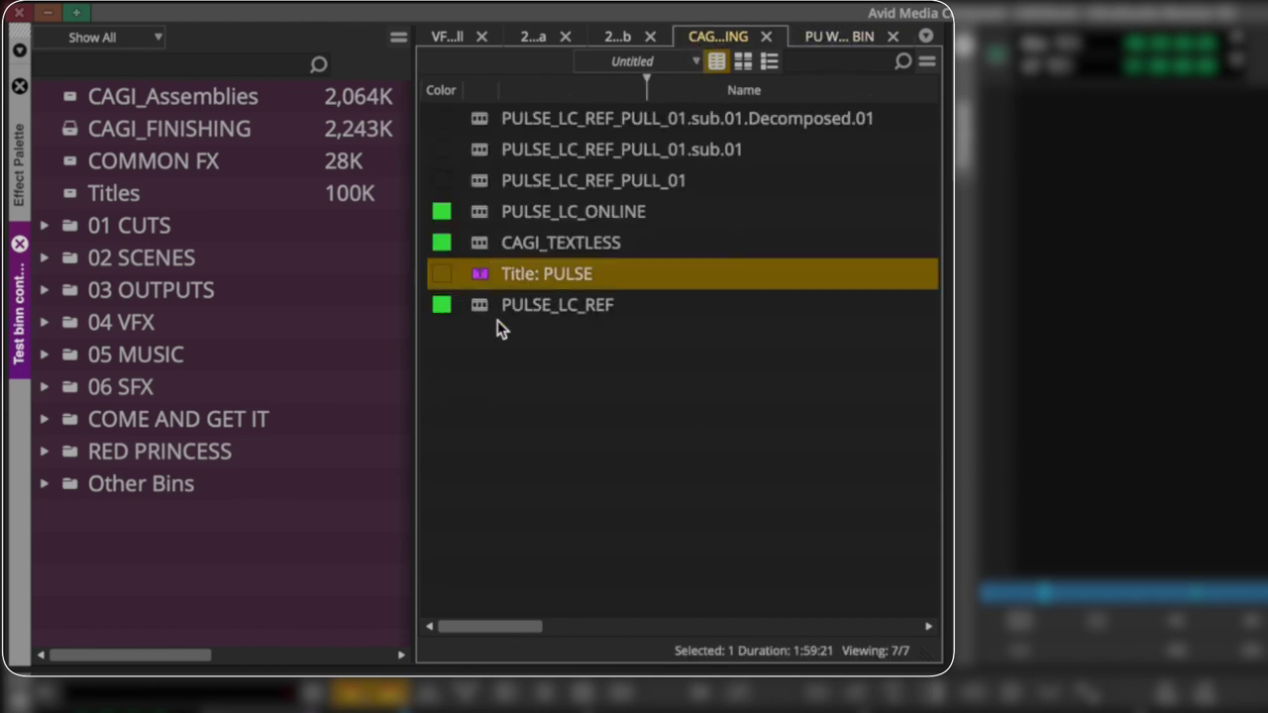
pyautogui.moveTo(491, 280); pyautogui.dragTo(775, 190)
pyautogui.moveTo(474, 124); pyautogui.dragTo(802, 368)
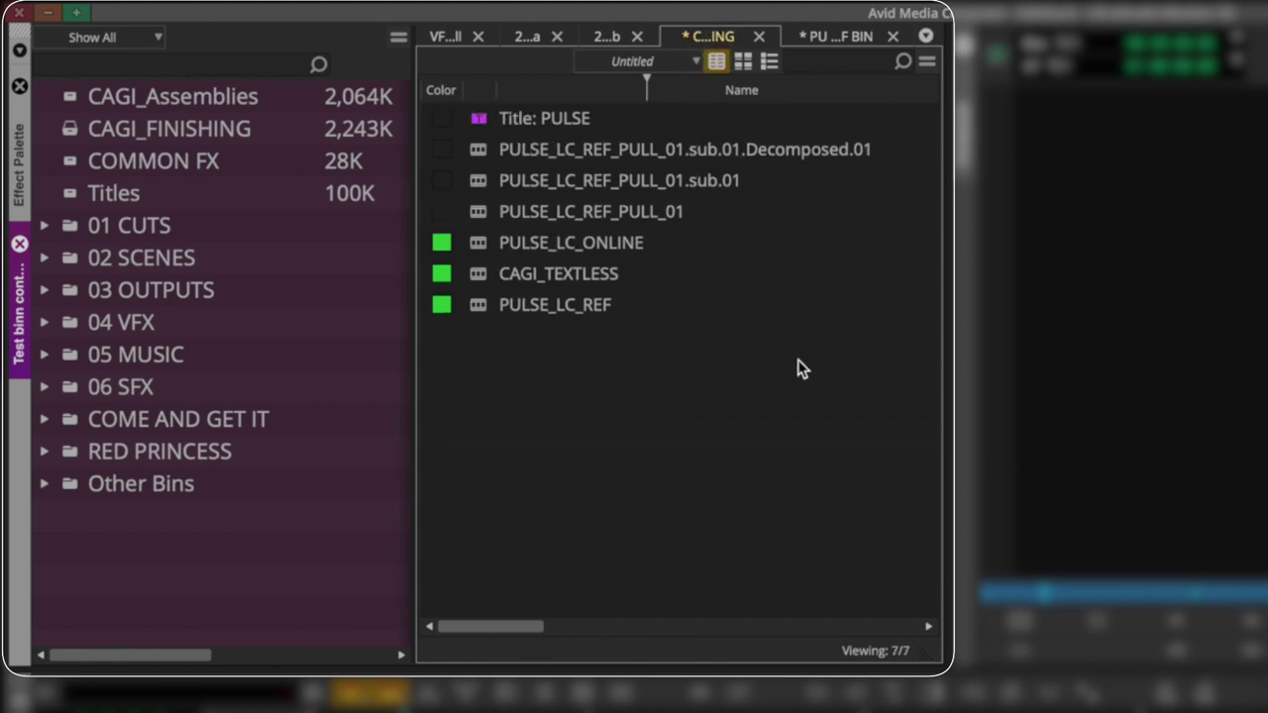
pyautogui.click(812, 39)
pyautogui.click(728, 40)
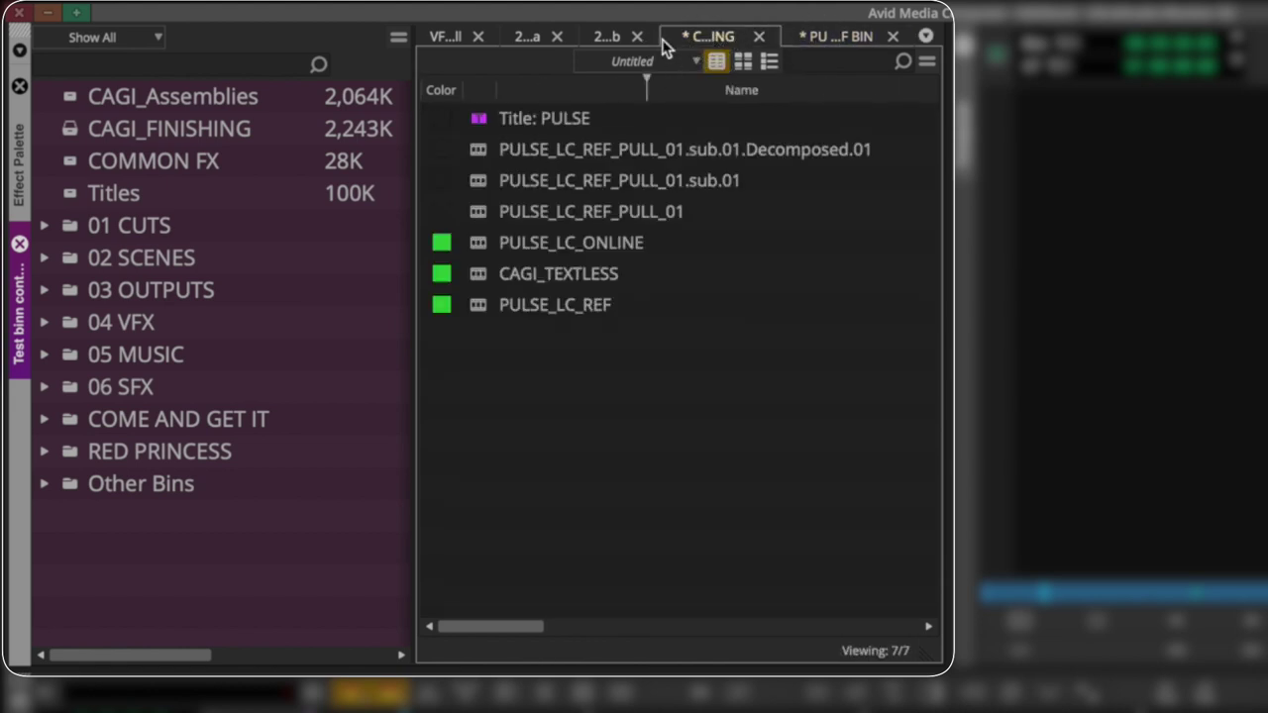
pyautogui.click(607, 41)
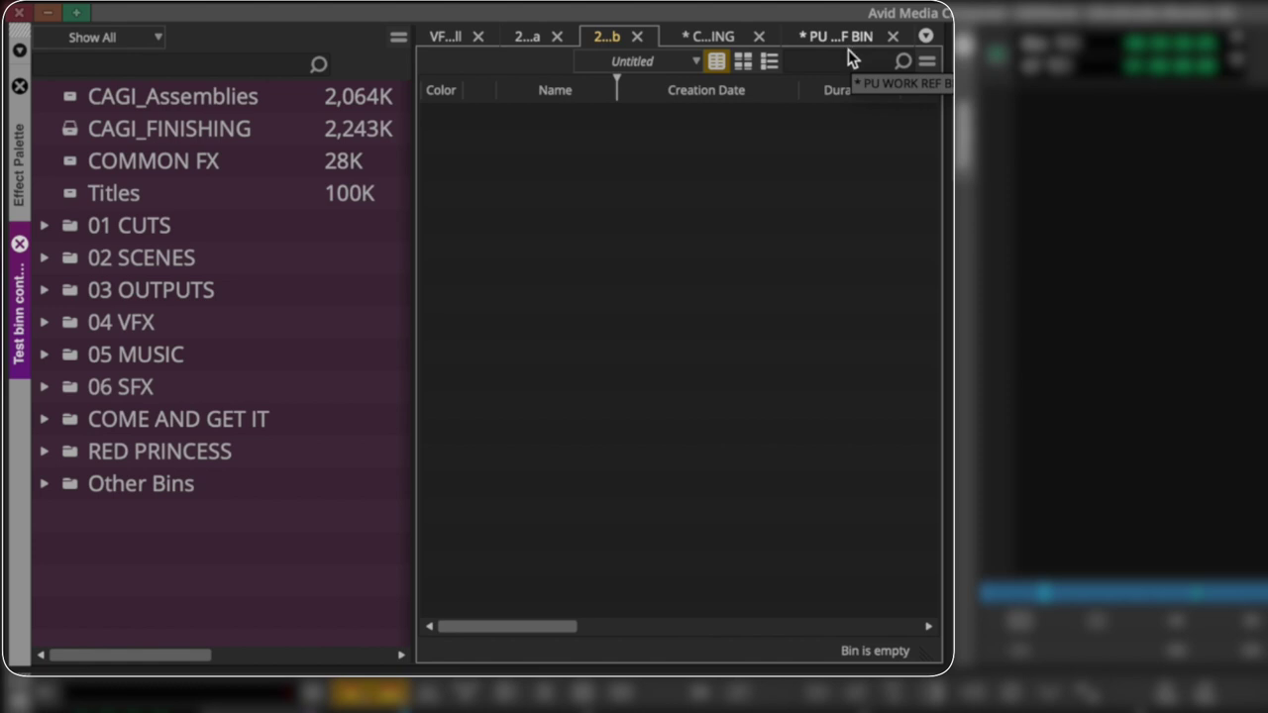
# Use the open-bins list menu to switch between PU WORK REF BIN and CAGI_FINISHING.
pyautogui.click(926, 36)
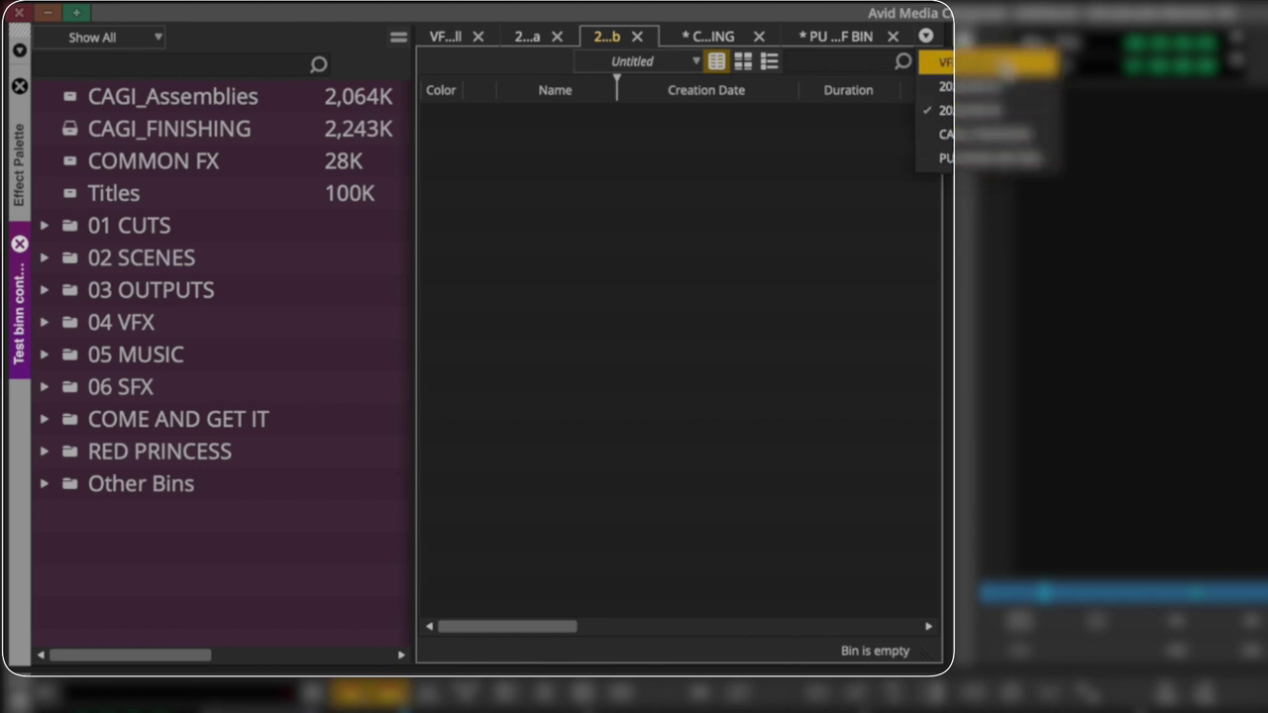
pyautogui.click(1023, 158)
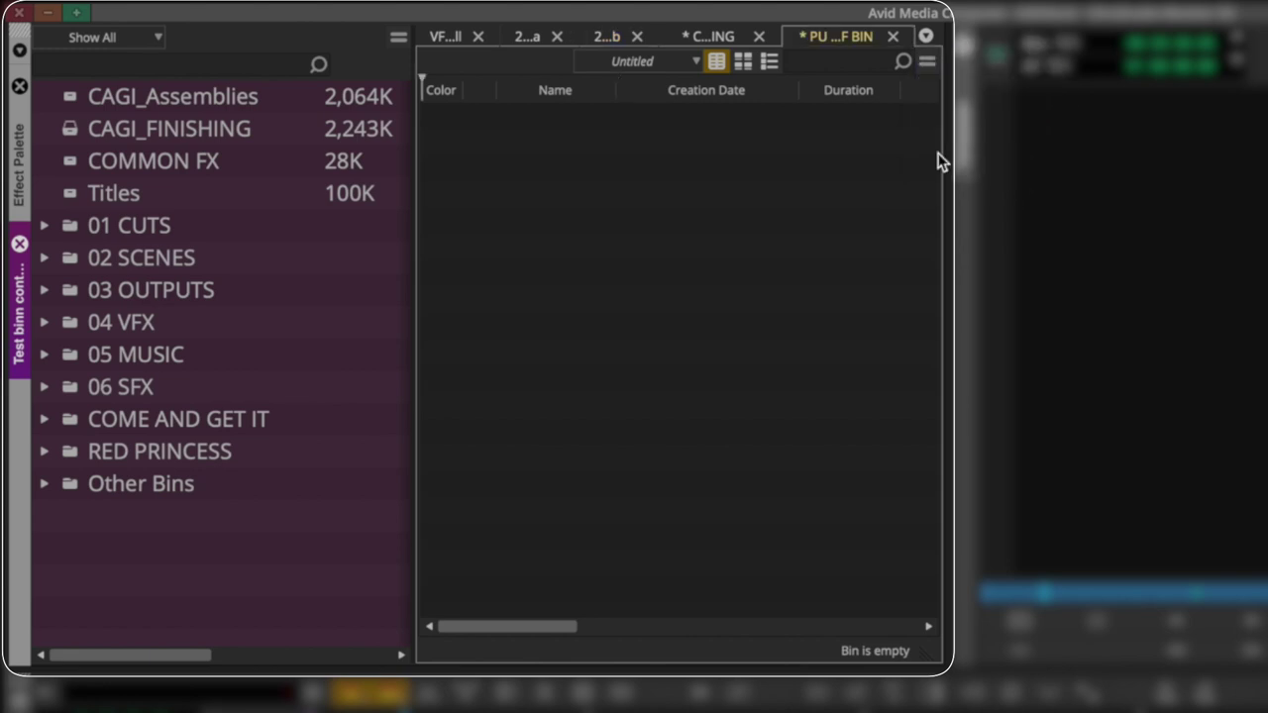
pyautogui.click(927, 37)
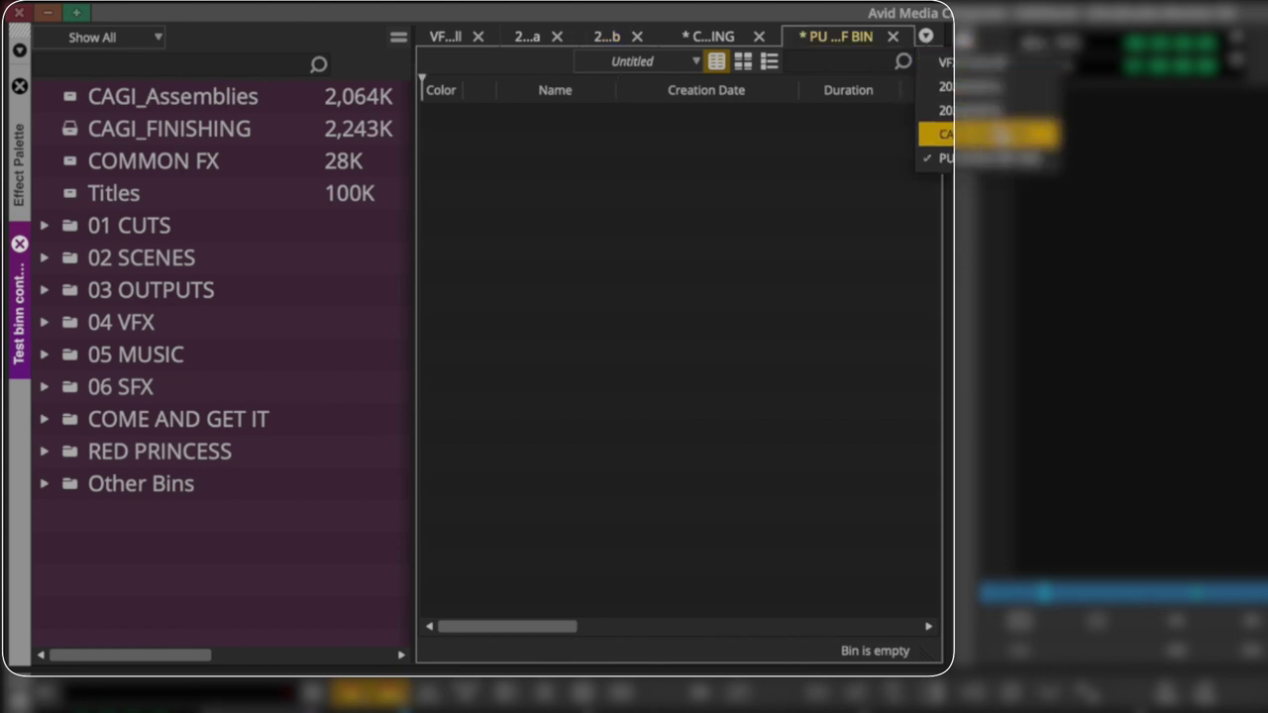
pyautogui.click(975, 134)
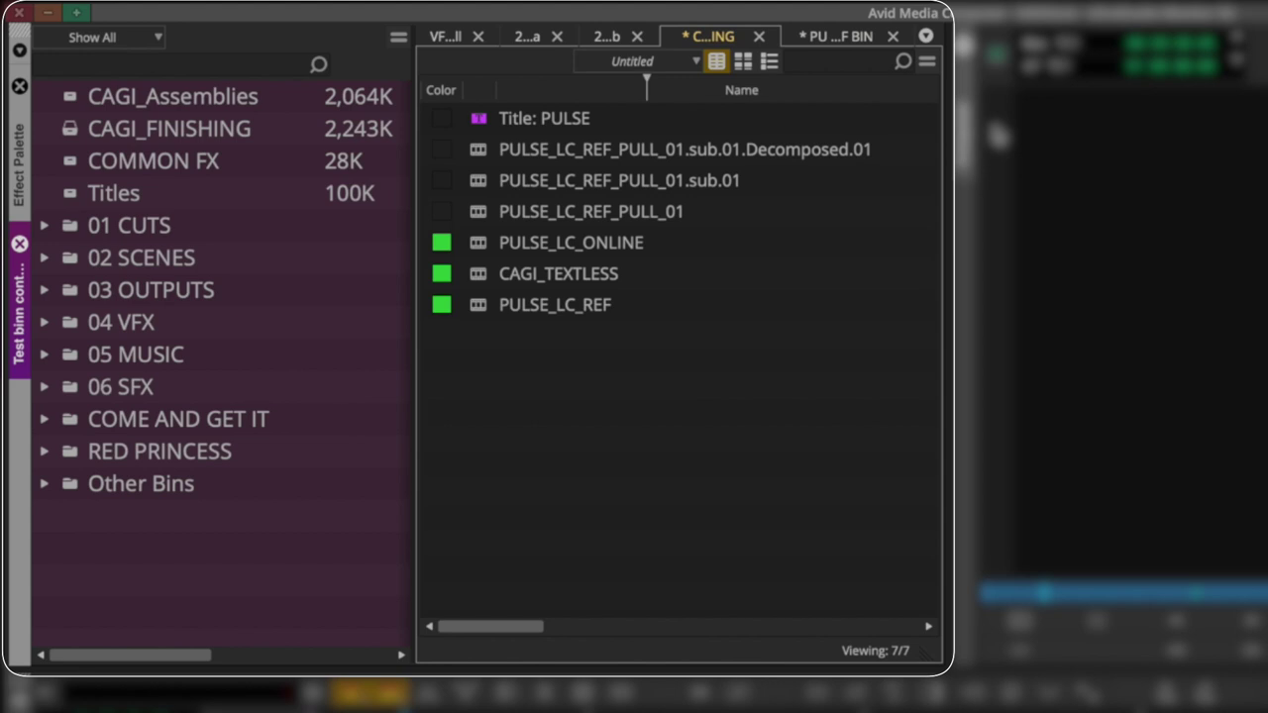
pyautogui.click(832, 40)
# Set the PU WORK REF BIN background color to green.
pyautogui.rightClick(630, 260)
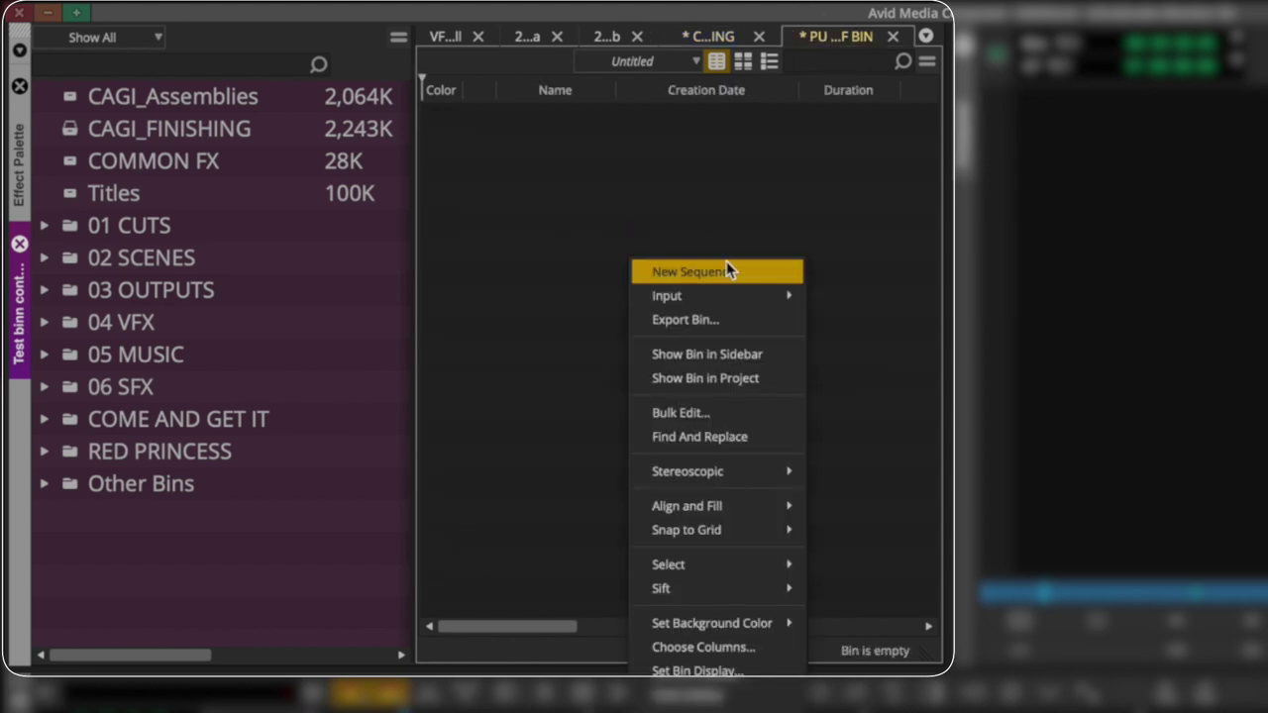
pyautogui.moveTo(694, 632)
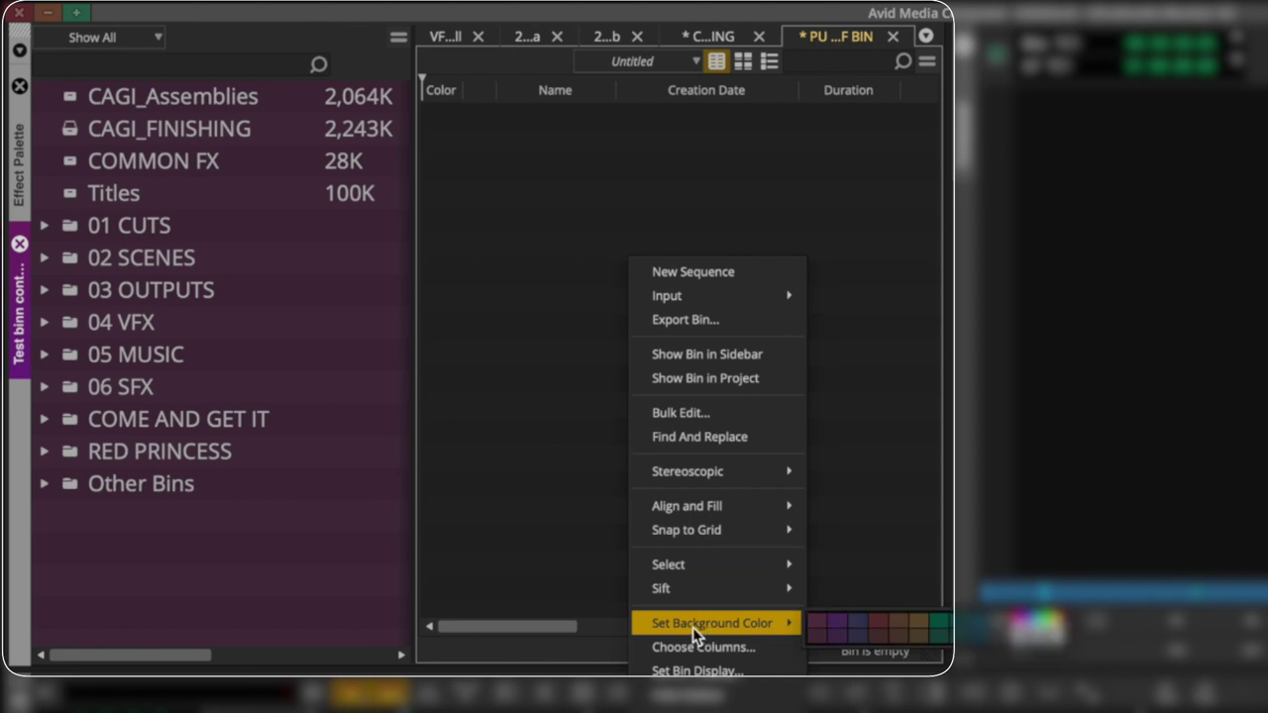
pyautogui.click(934, 622)
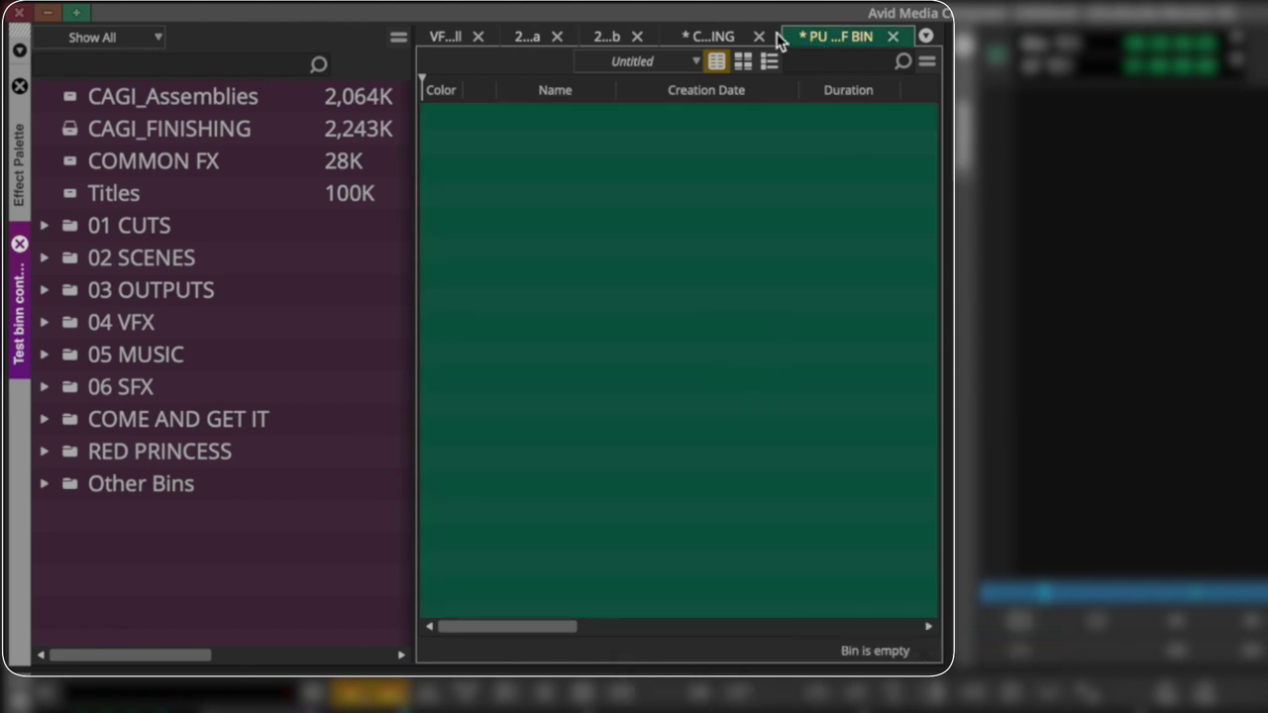
# Browse the CAGI_FINISHING, 20220507b and 20220507a tabs, then return to the green work bin.
pyautogui.click(703, 37)
pyautogui.click(604, 36)
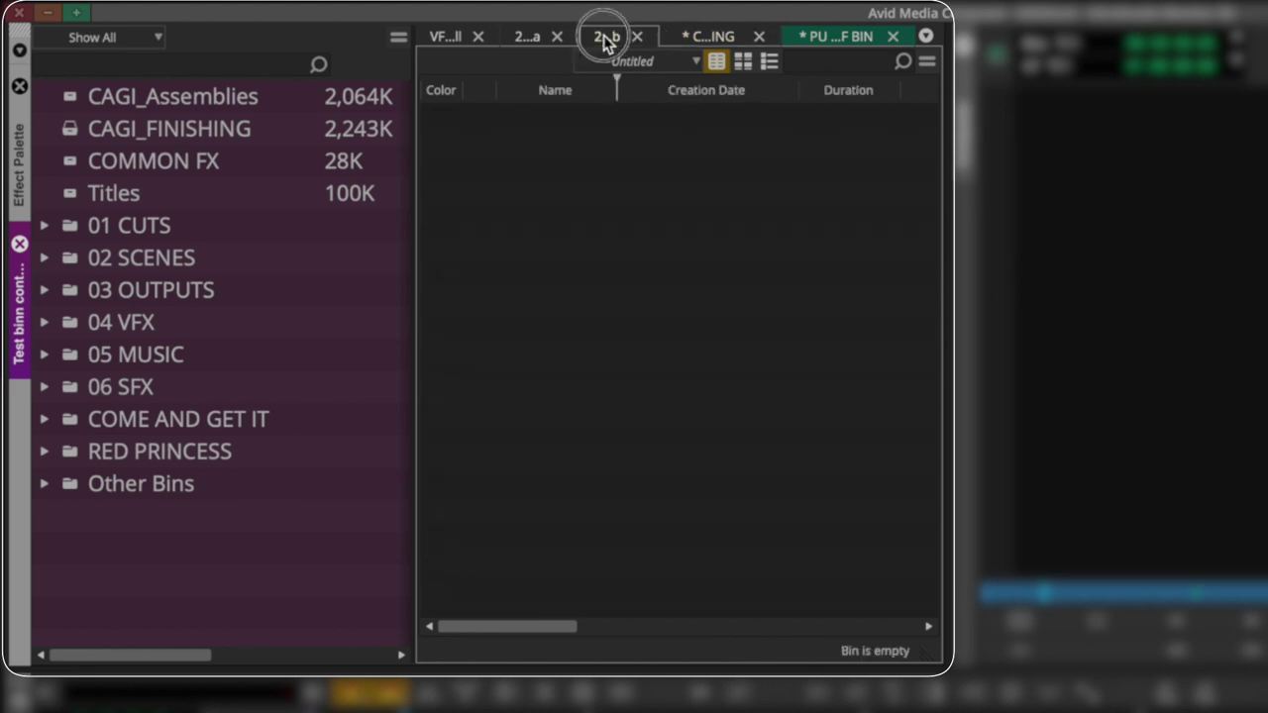
pyautogui.click(523, 37)
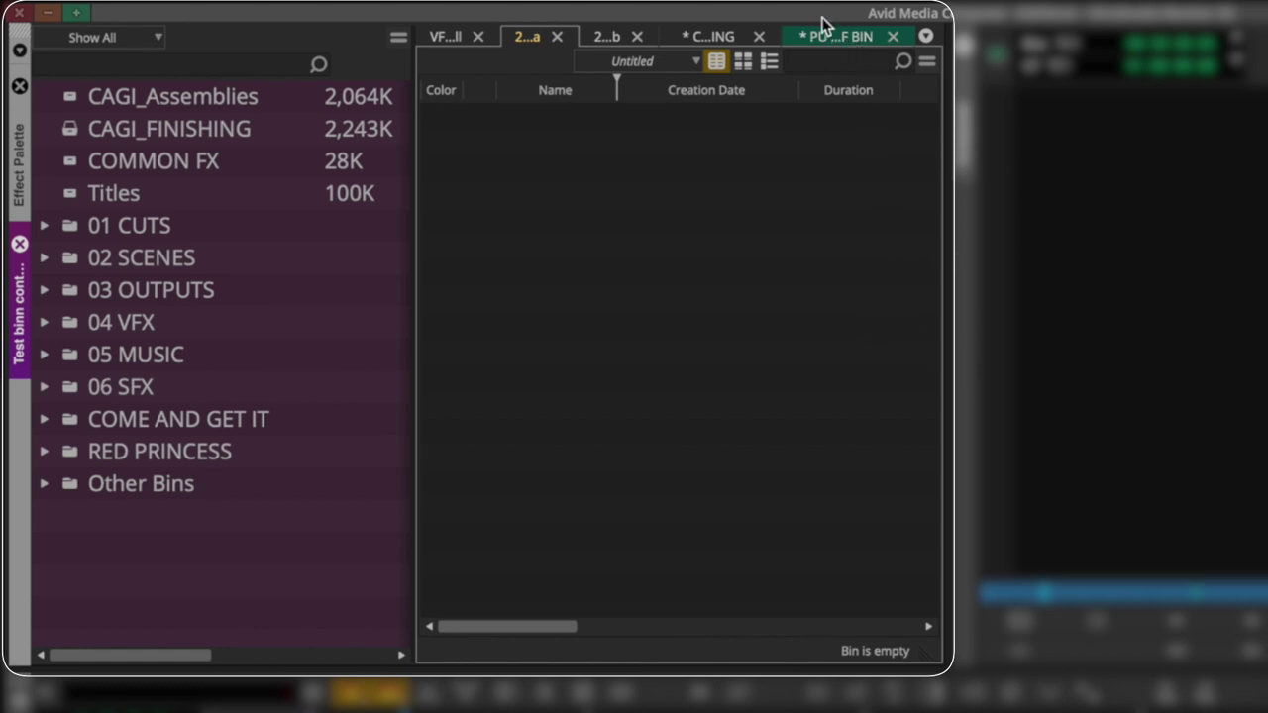
pyautogui.click(821, 32)
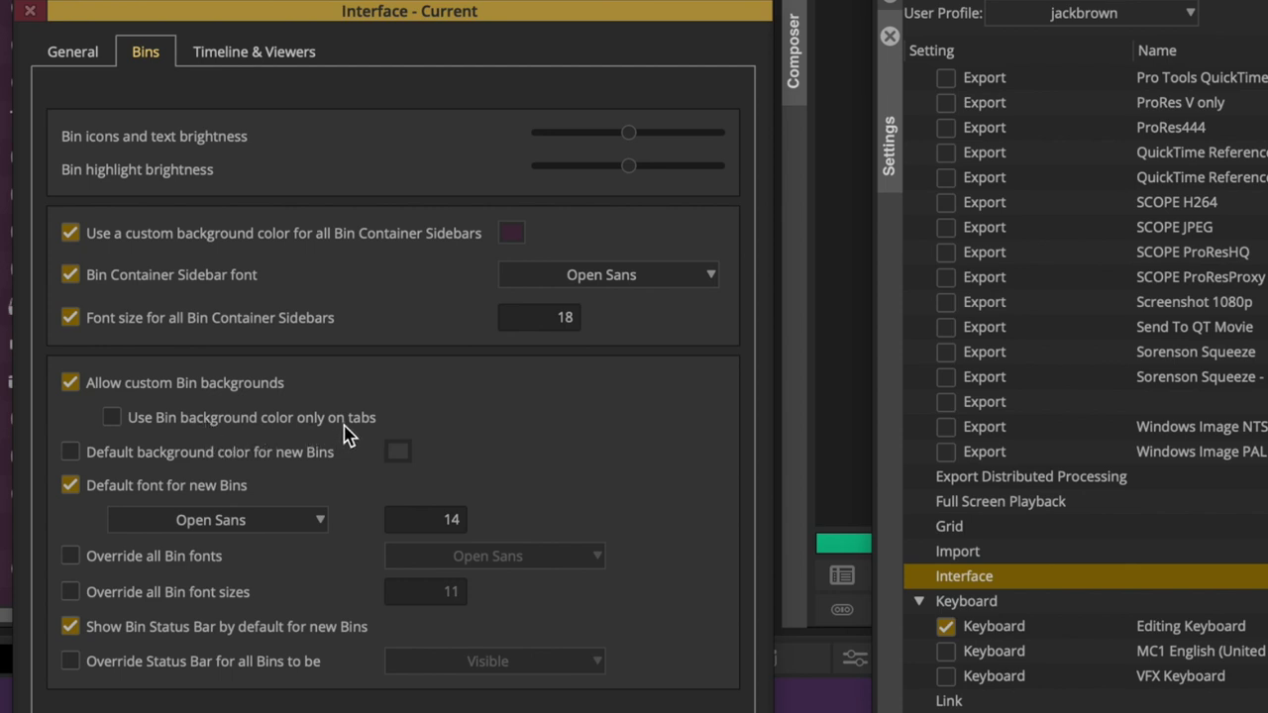
# Close the Interface settings window.
pyautogui.moveTo(253, 433)
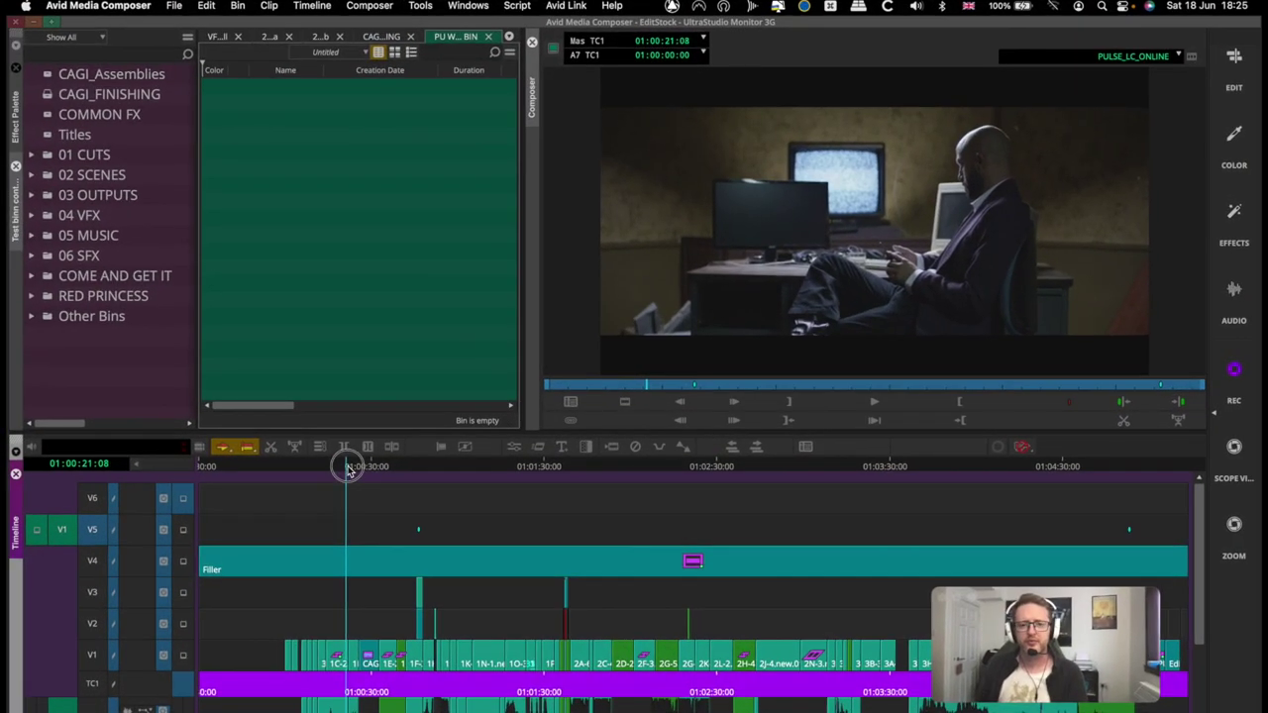
# Return to the start of PULSE_LC_ONLINE and mark the whole sequence across all video tracks.
pyautogui.moveTo(347, 469); pyautogui.dragTo(292, 486)
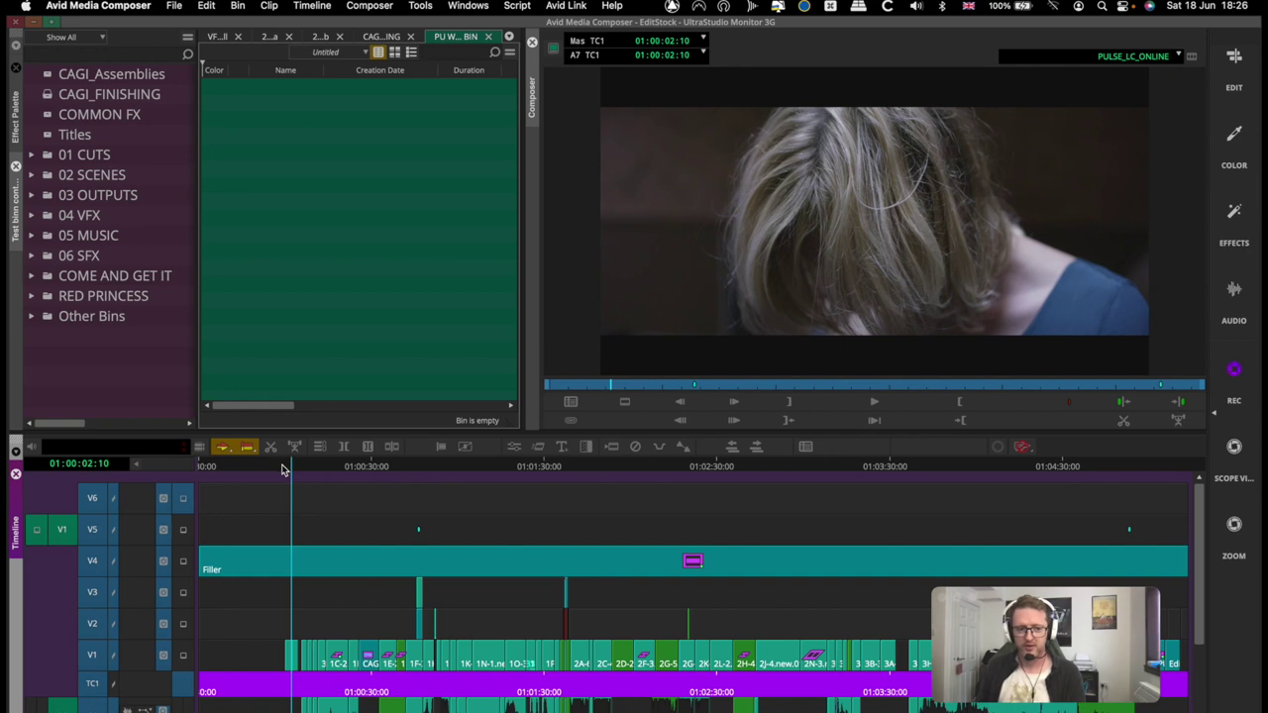
pyautogui.press('Home')
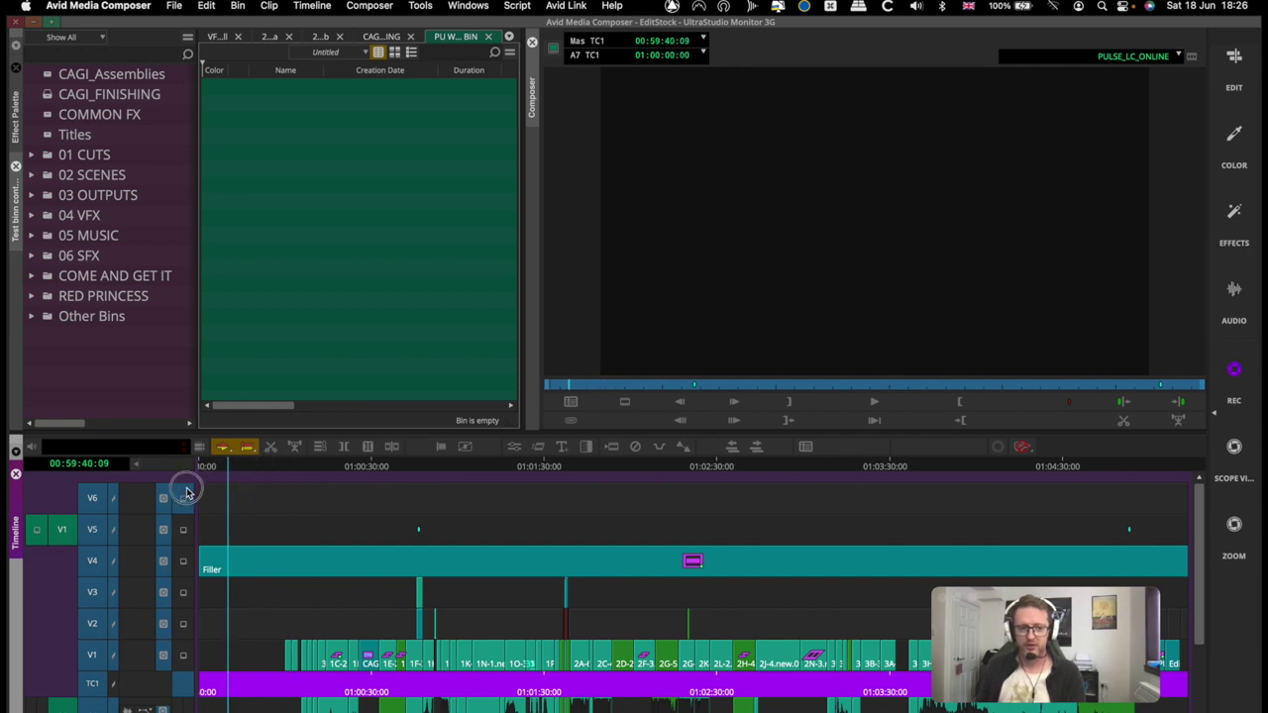
pyautogui.press('t')
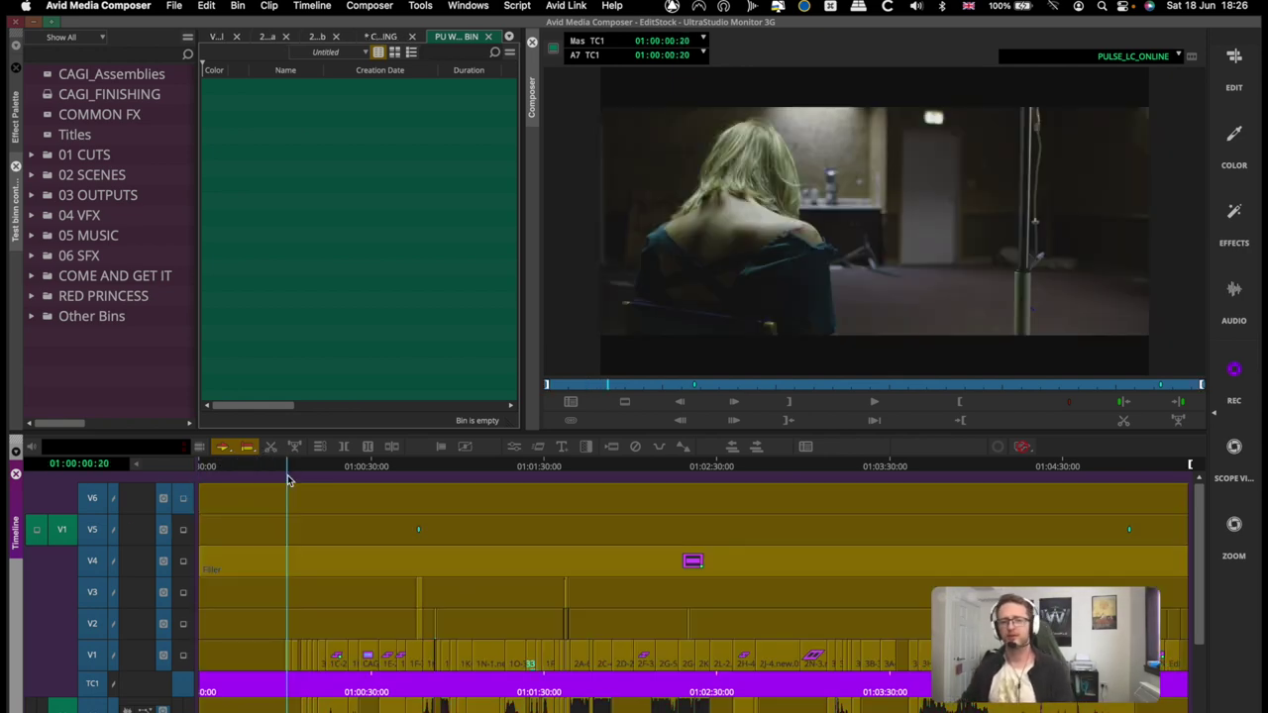
# Open the UME File Export options and keep MOV as the export format.
pyautogui.press('super+e')
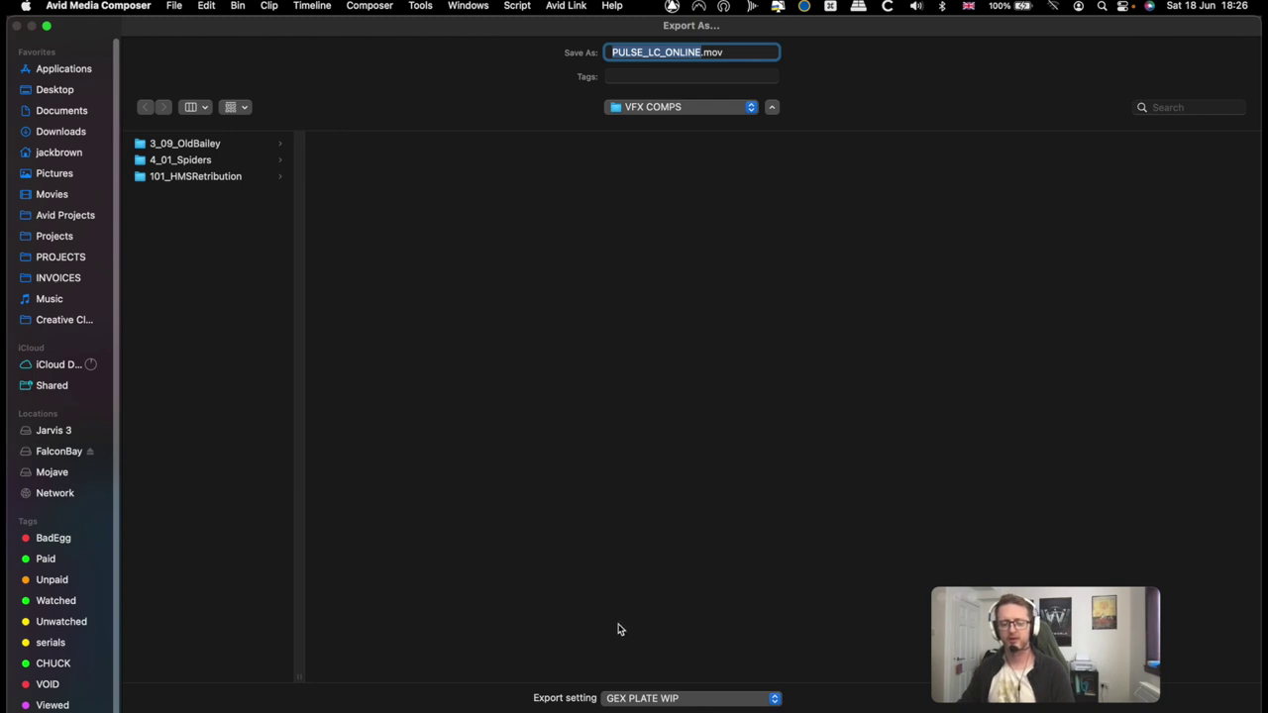
pyautogui.press('Return')
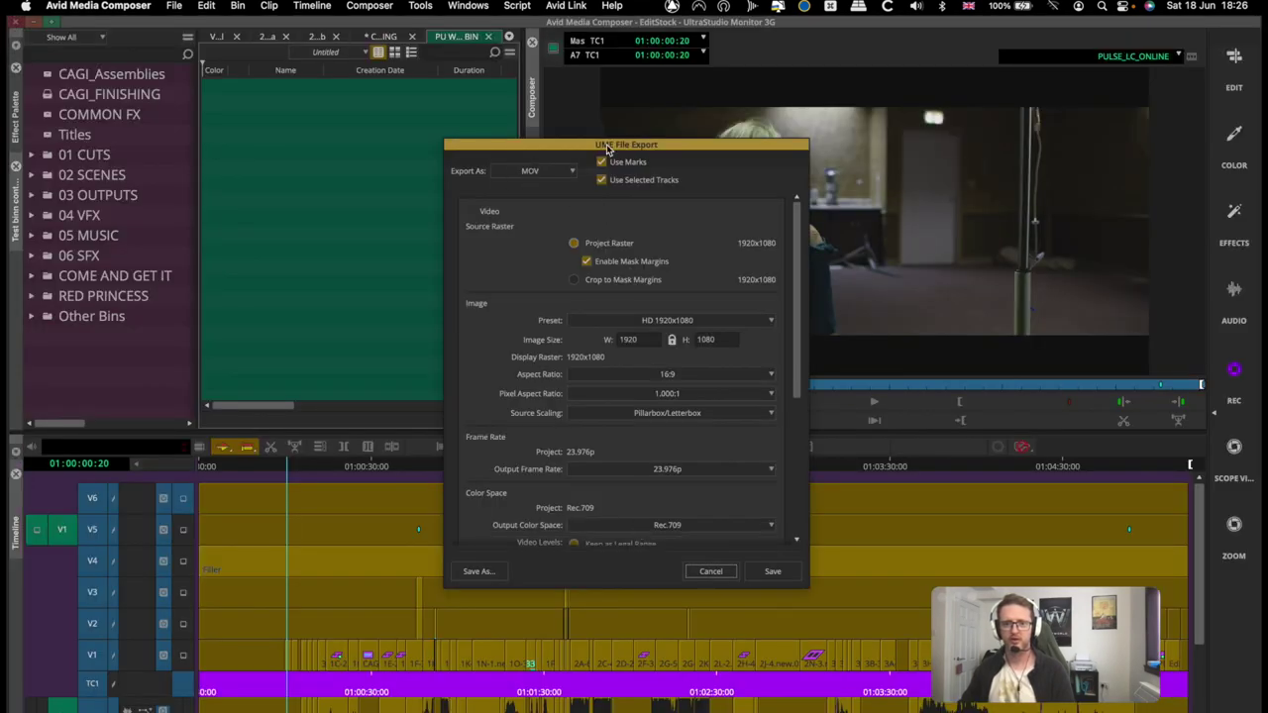
pyautogui.moveTo(626, 147); pyautogui.dragTo(612, 190)
pyautogui.click(553, 217)
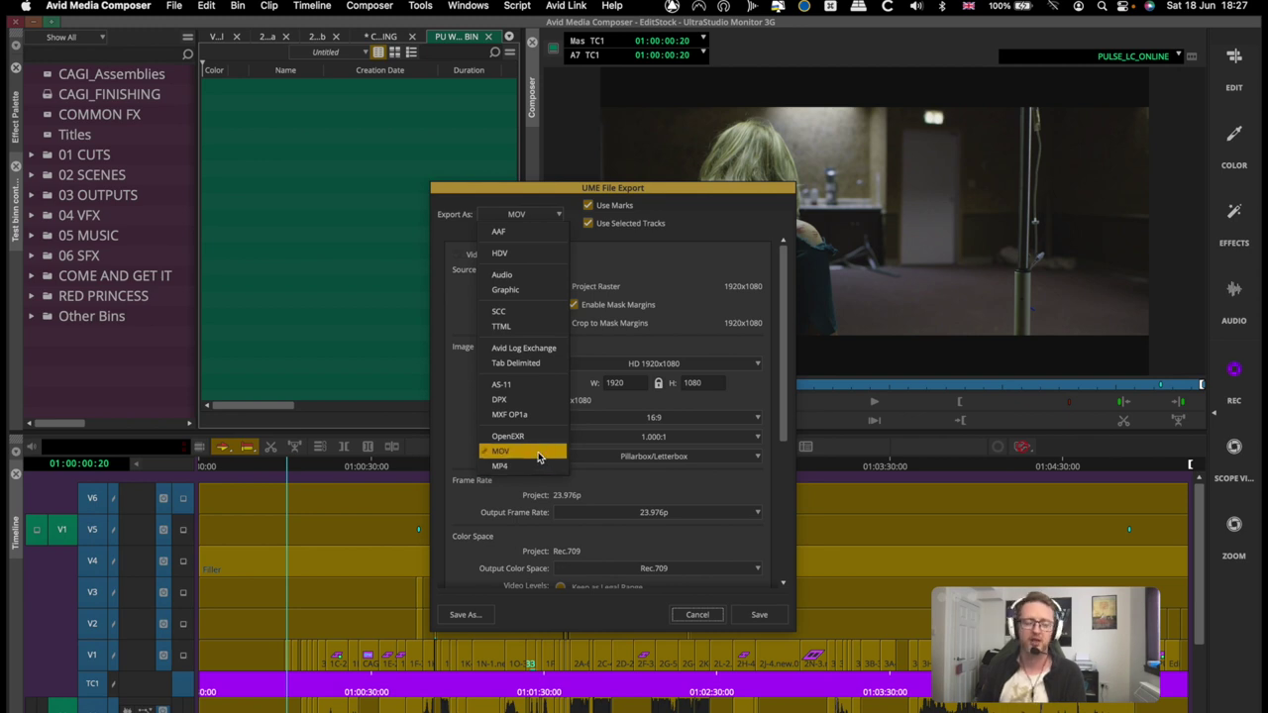
pyautogui.click(540, 454)
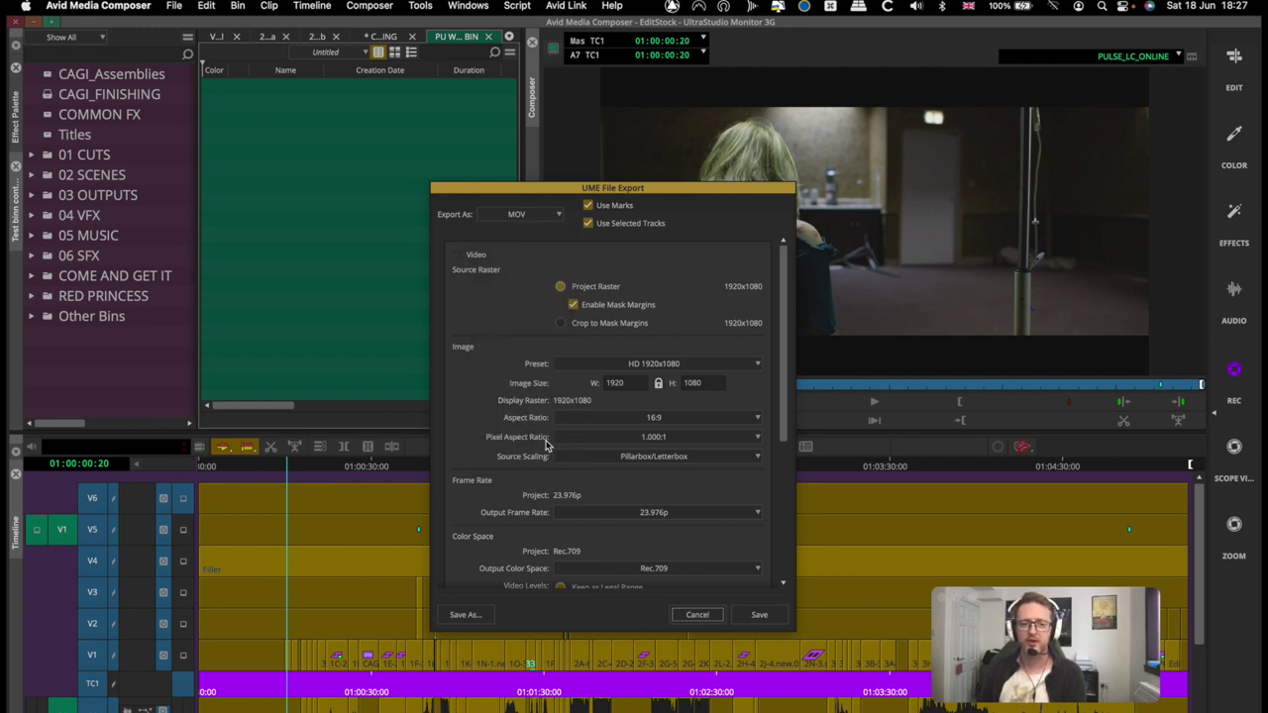
# Review the MOV export settings and open the Codec Family list.
pyautogui.scroll(-2, 786, 294)
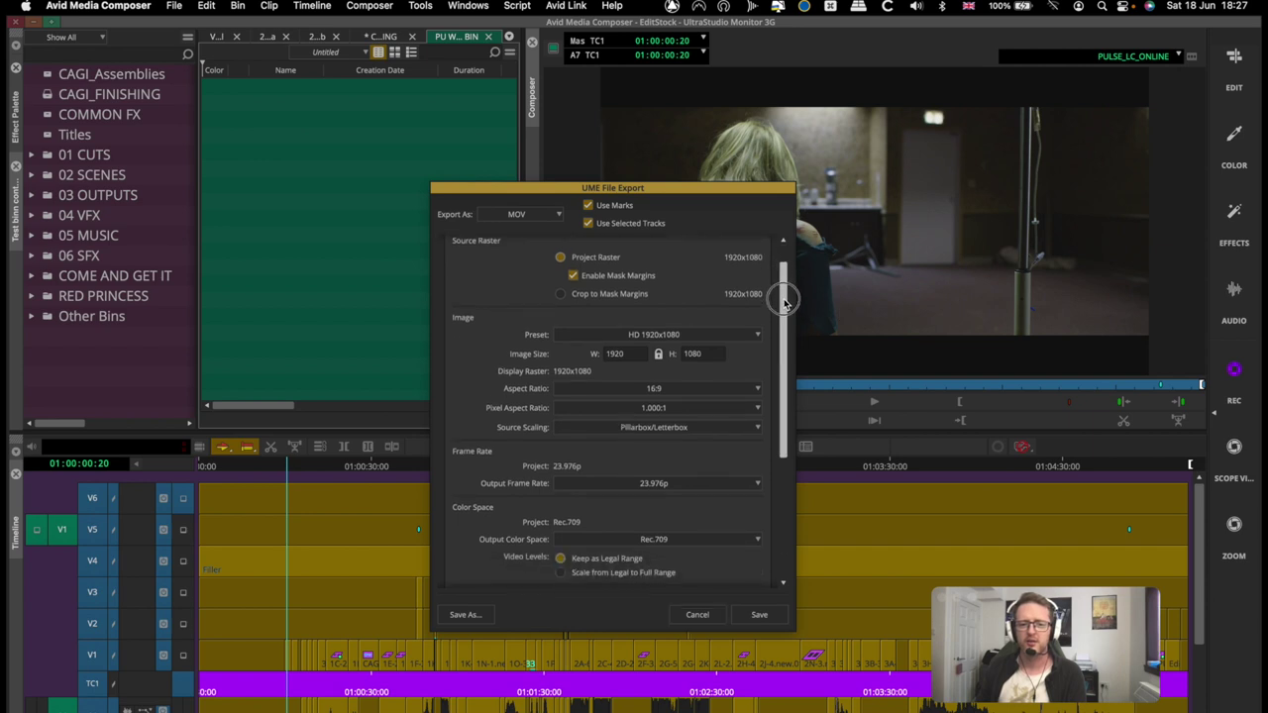
pyautogui.scroll(2, 787, 287)
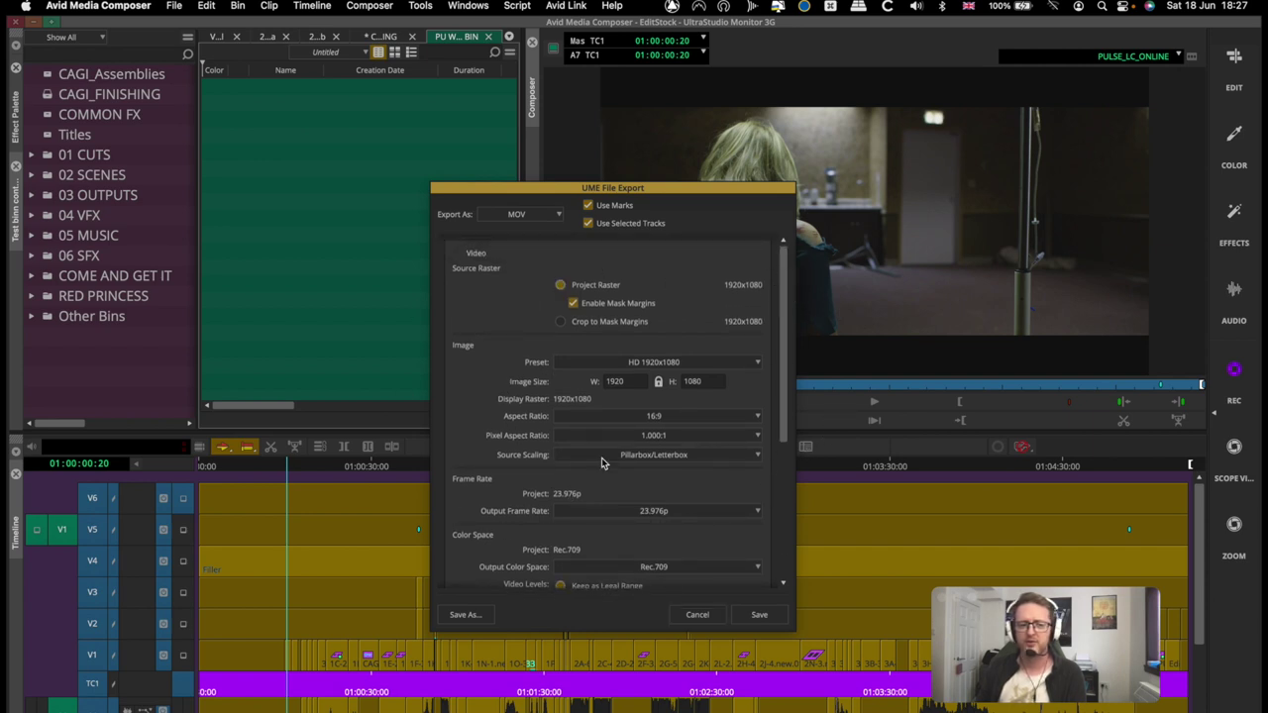
pyautogui.moveTo(782, 276)
pyautogui.mouseDown()
pyautogui.moveTo(764, 354)
pyautogui.moveTo(790, 266)
pyautogui.mouseUp()
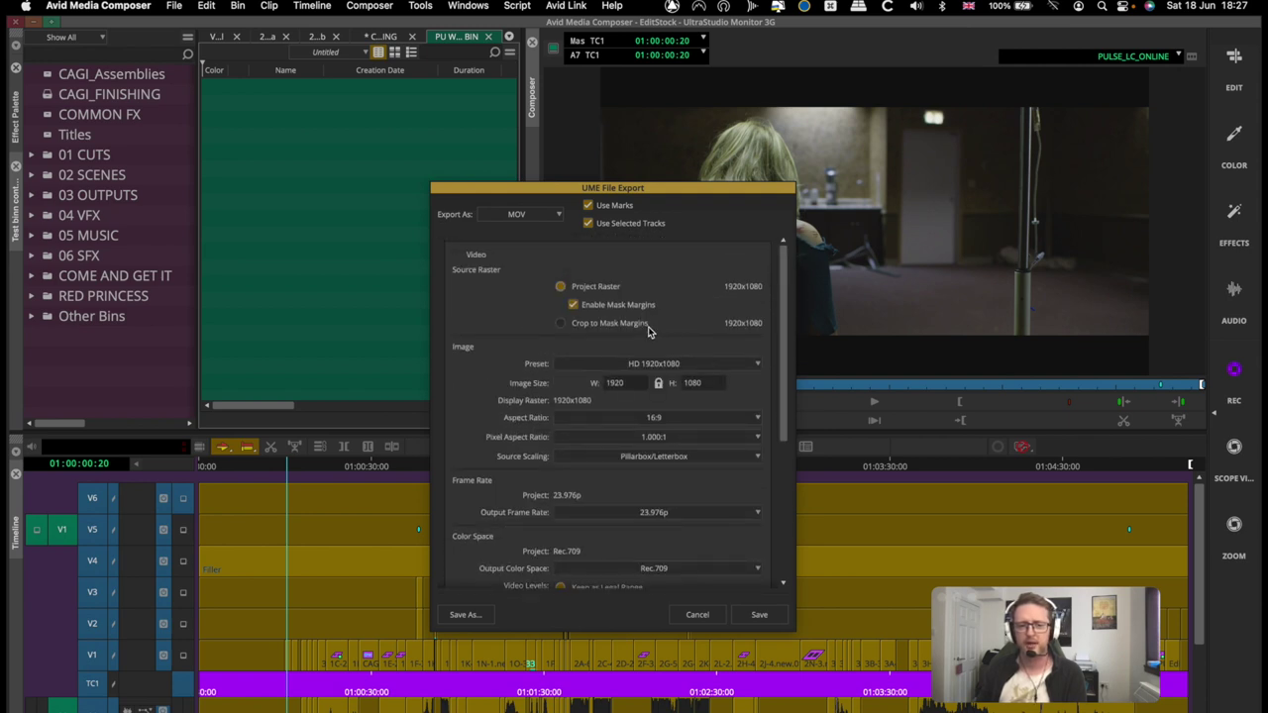
pyautogui.moveTo(787, 320); pyautogui.dragTo(777, 448)
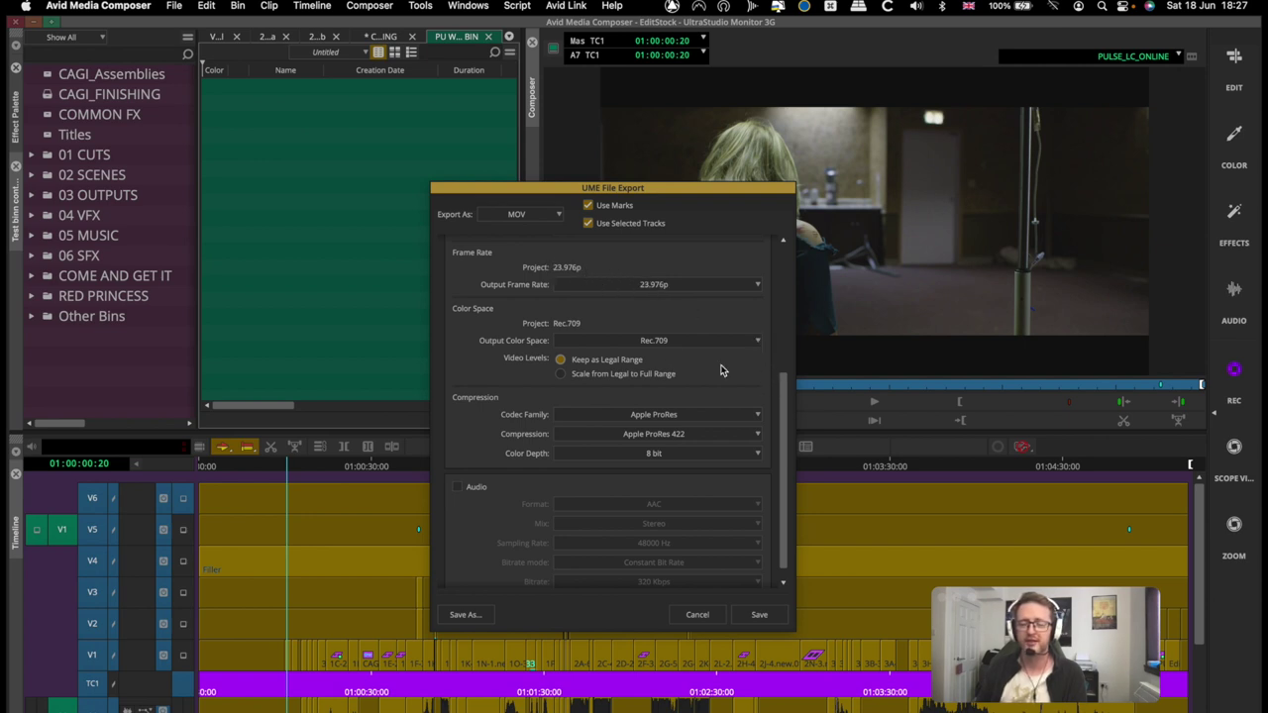
pyautogui.scroll(-2, 782, 404)
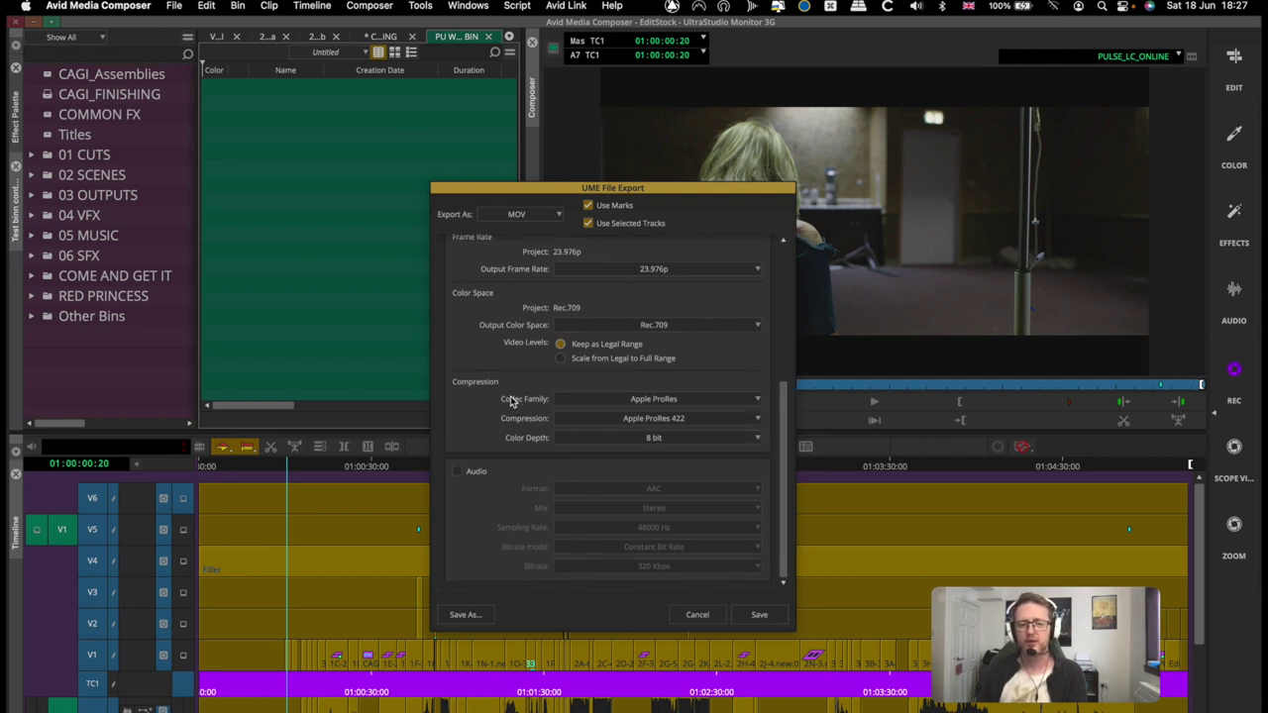
pyautogui.click(676, 399)
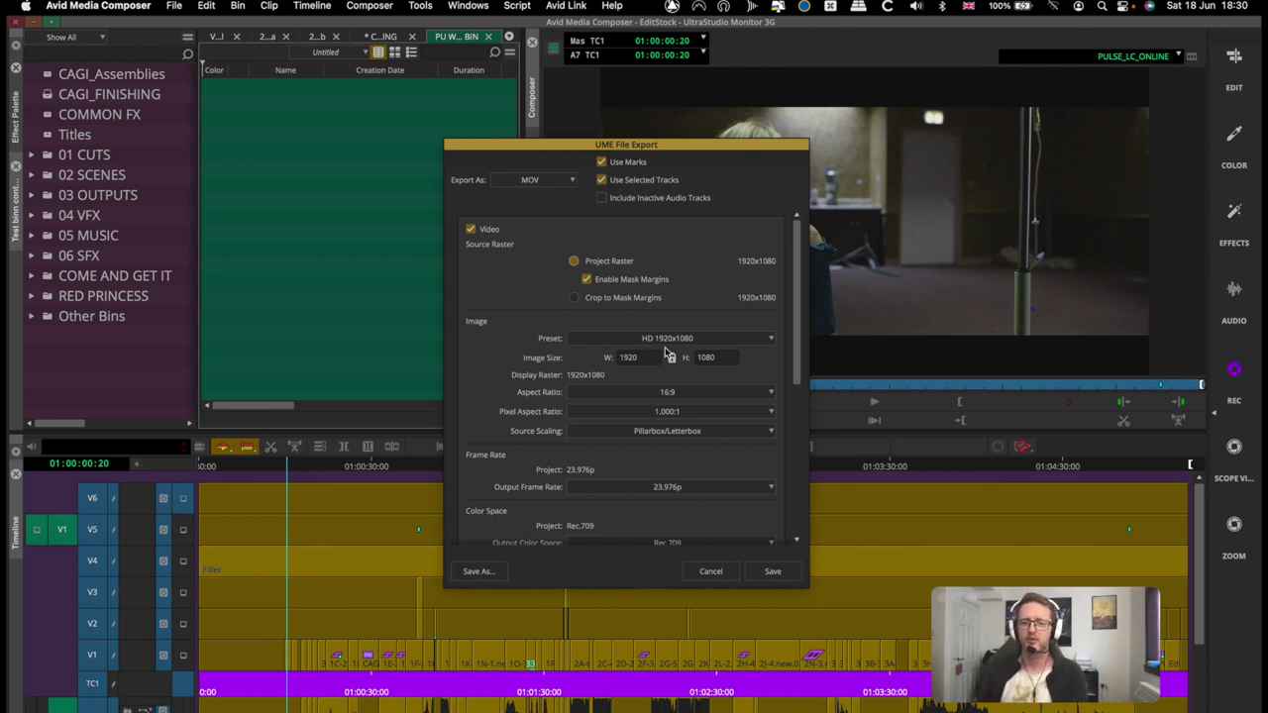
# Check the Codec Family options, then close the UME File Export dialog.
pyautogui.scroll(-5, 669, 357)
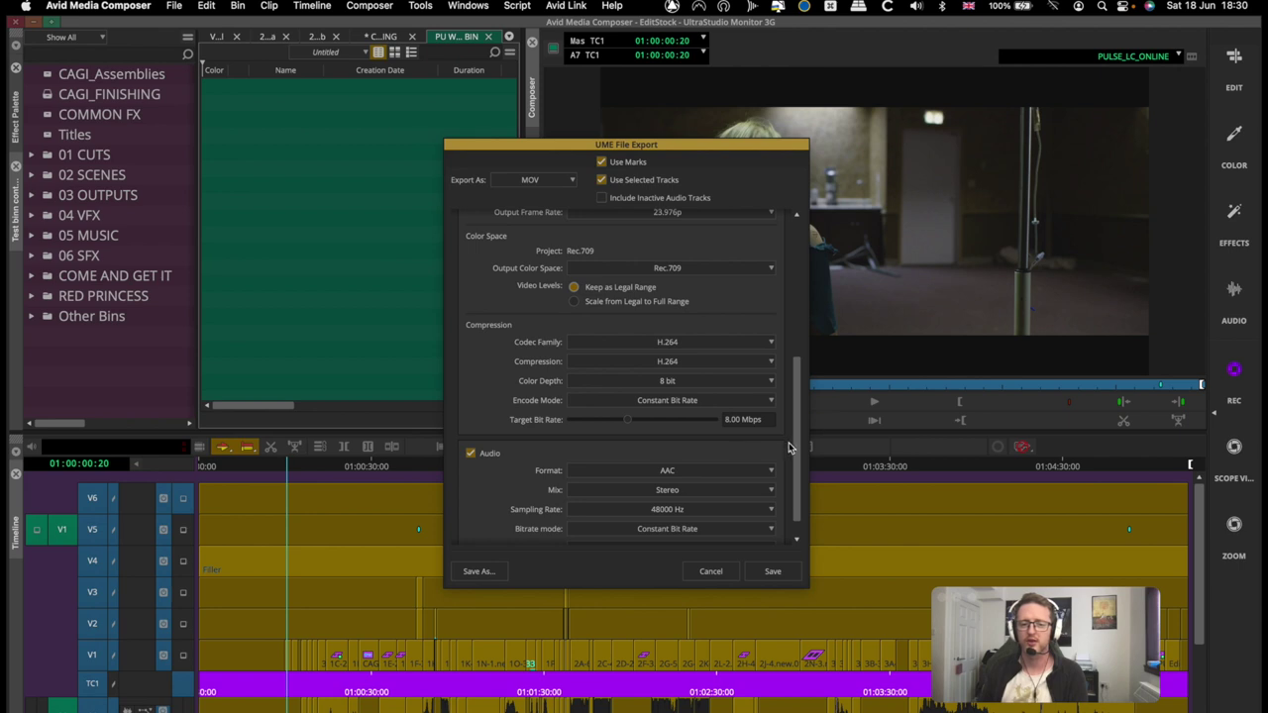
pyautogui.scroll(-2, 795, 439)
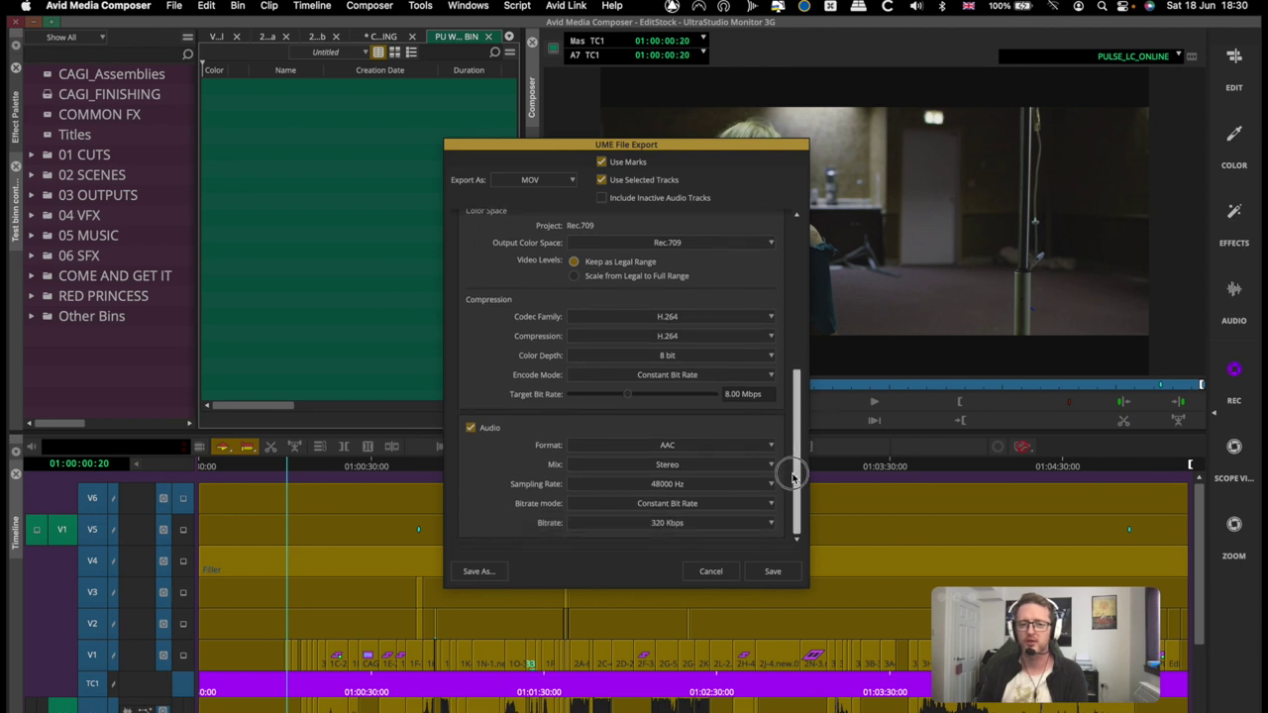
pyautogui.click(679, 318)
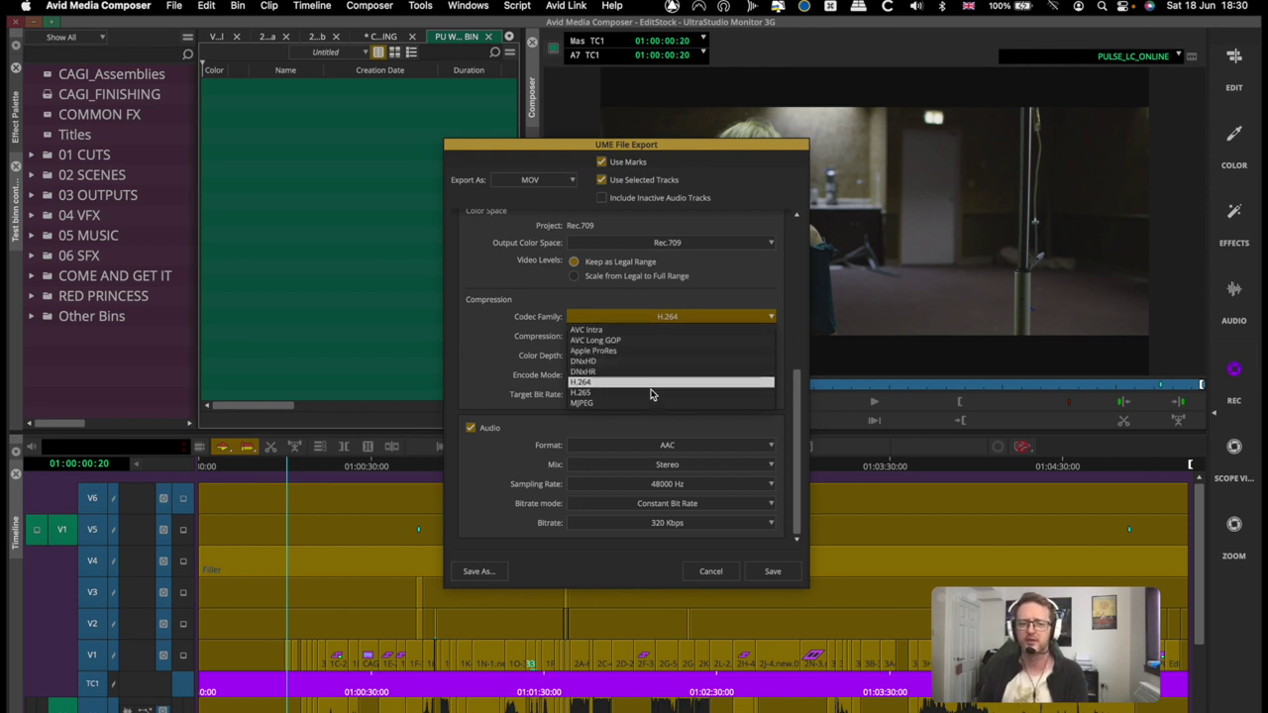
pyautogui.click(479, 386)
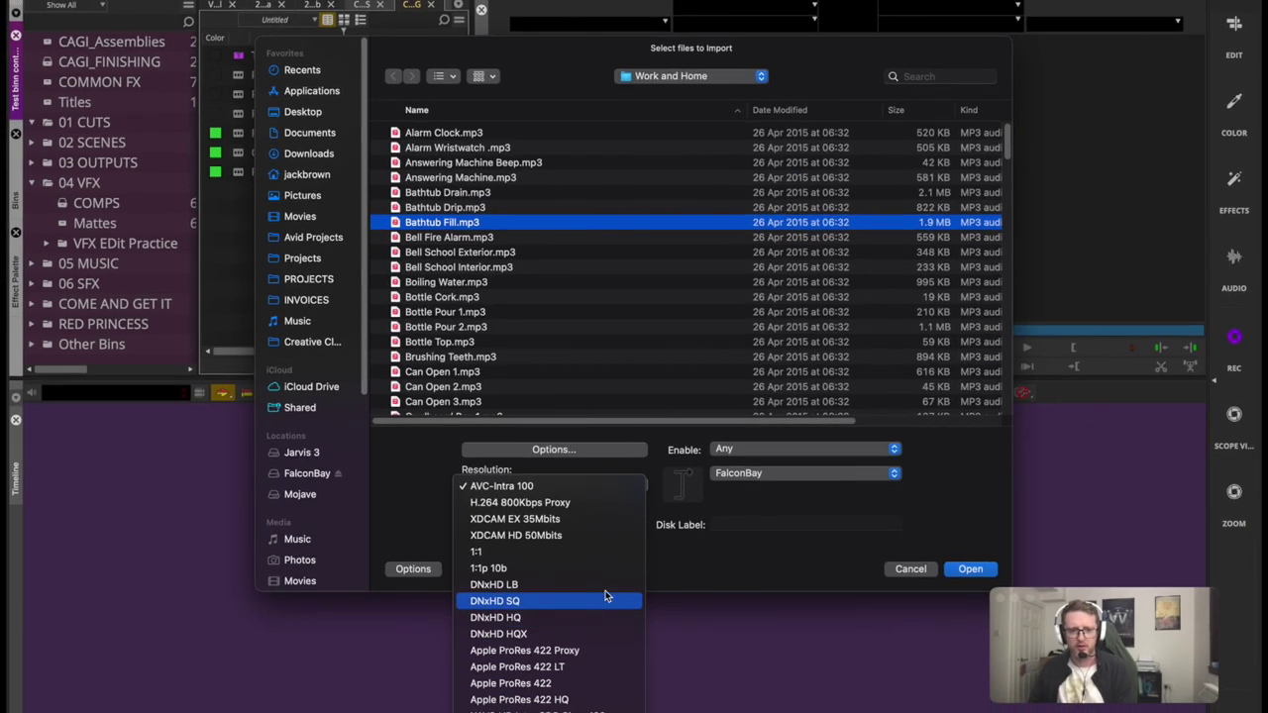
# Choose DNxHD LB as the resolution and import Bathtub Fill.mp3.
pyautogui.click(605, 584)
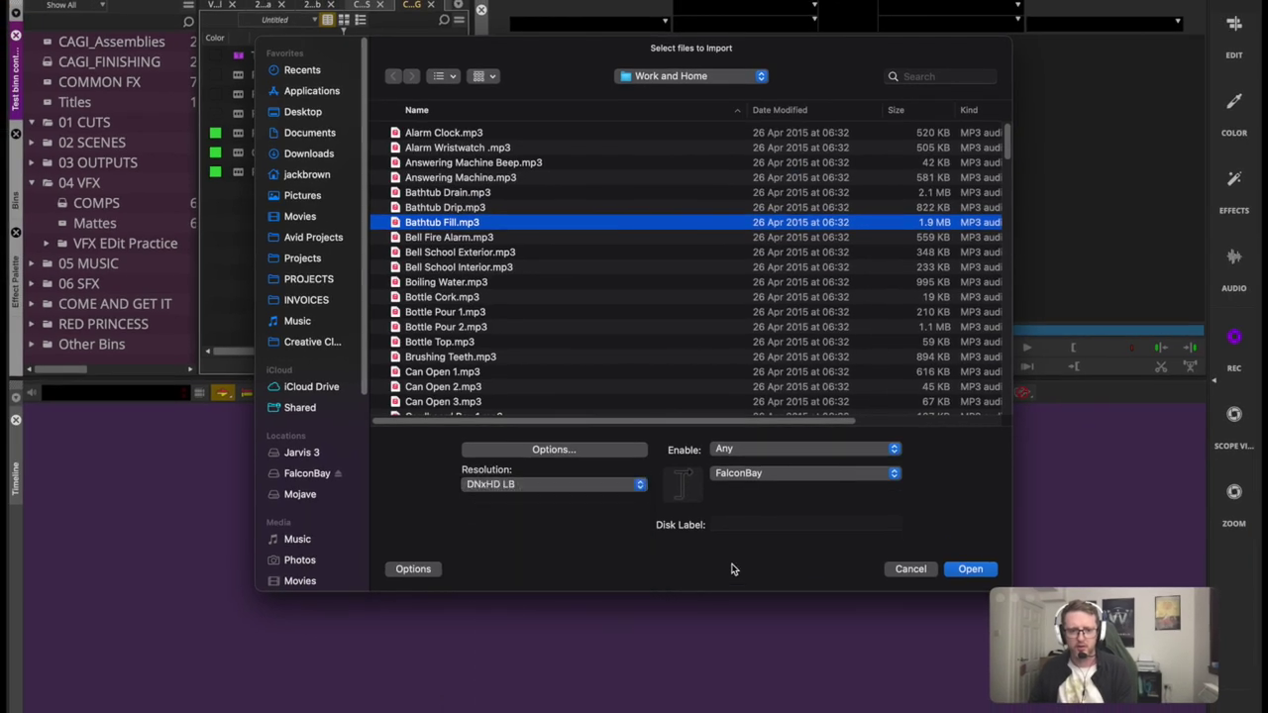
pyautogui.click(969, 570)
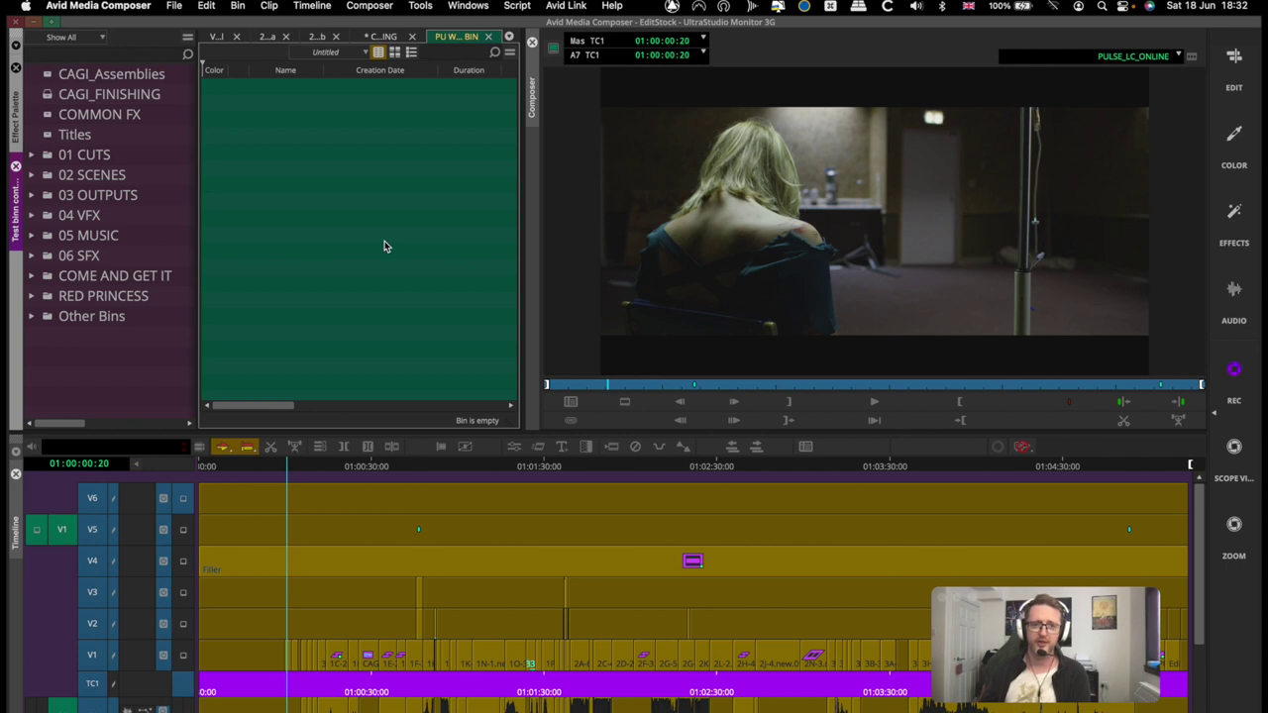
# In the Source Browser, show the .mov file's Link with… options: Autodetect, QuickTime, UME Link.
pyautogui.press('super+i')
pyautogui.rightClick(790, 181)
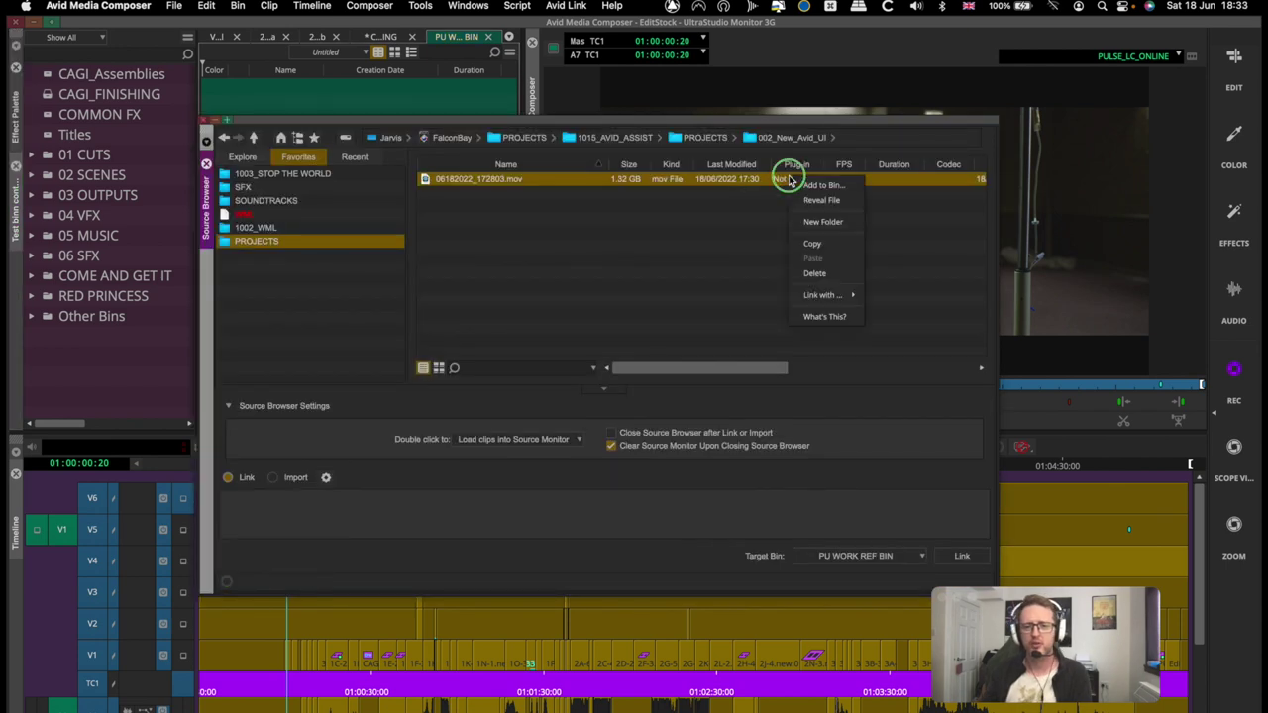
pyautogui.moveTo(837, 295)
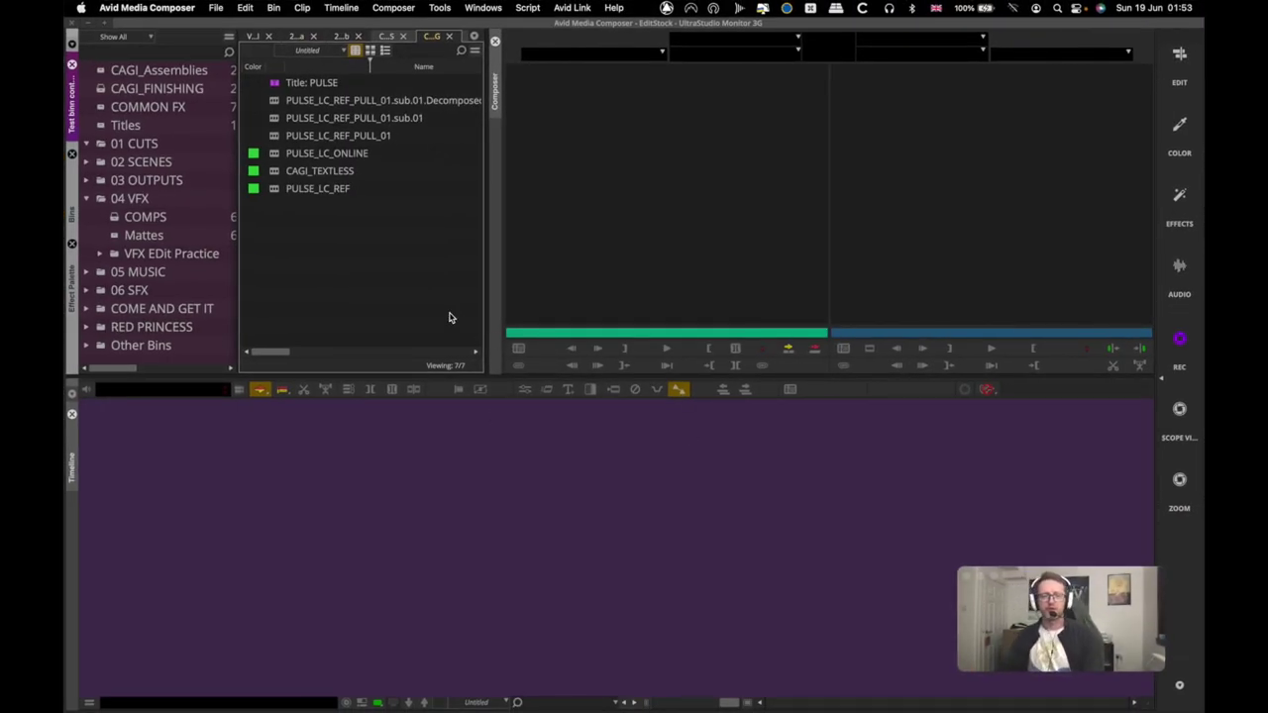
# Close all bins and the Test bins container, then narrow the Bins panel to widen the Composer.
pyautogui.click(301, 253)
pyautogui.click(300, 253)
pyautogui.click(351, 228)
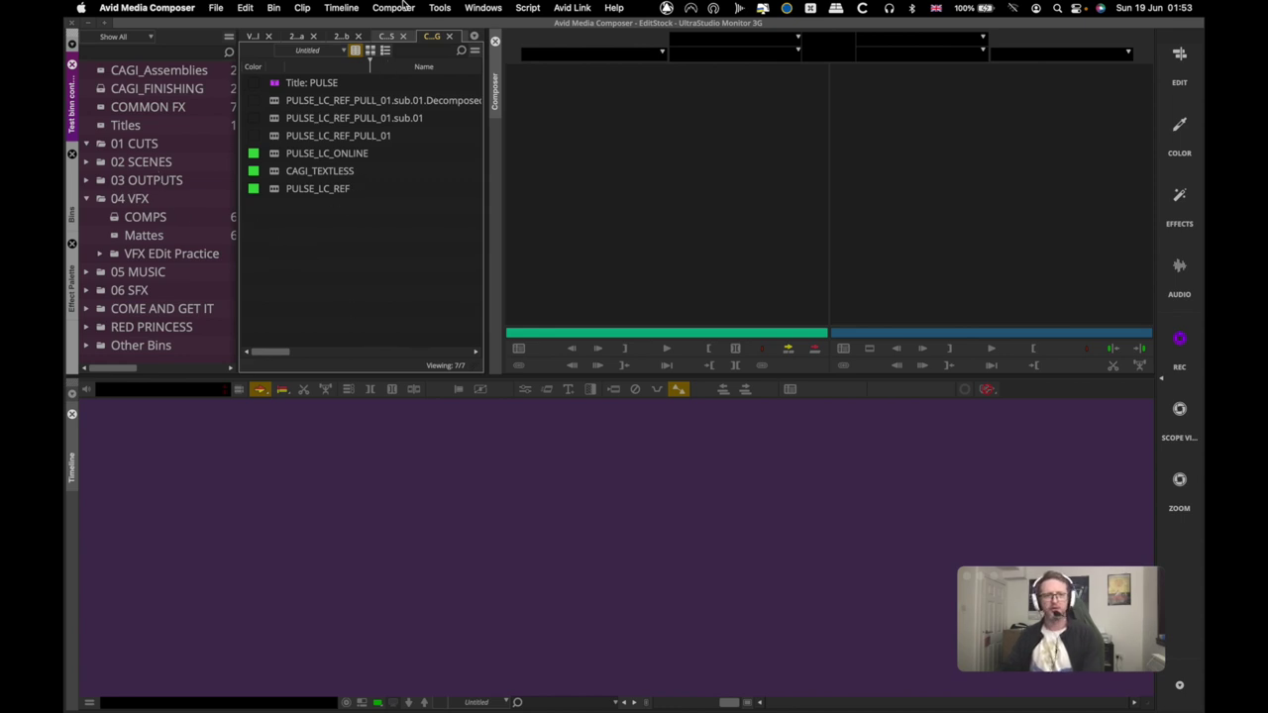
pyautogui.click(483, 7)
pyautogui.click(492, 65)
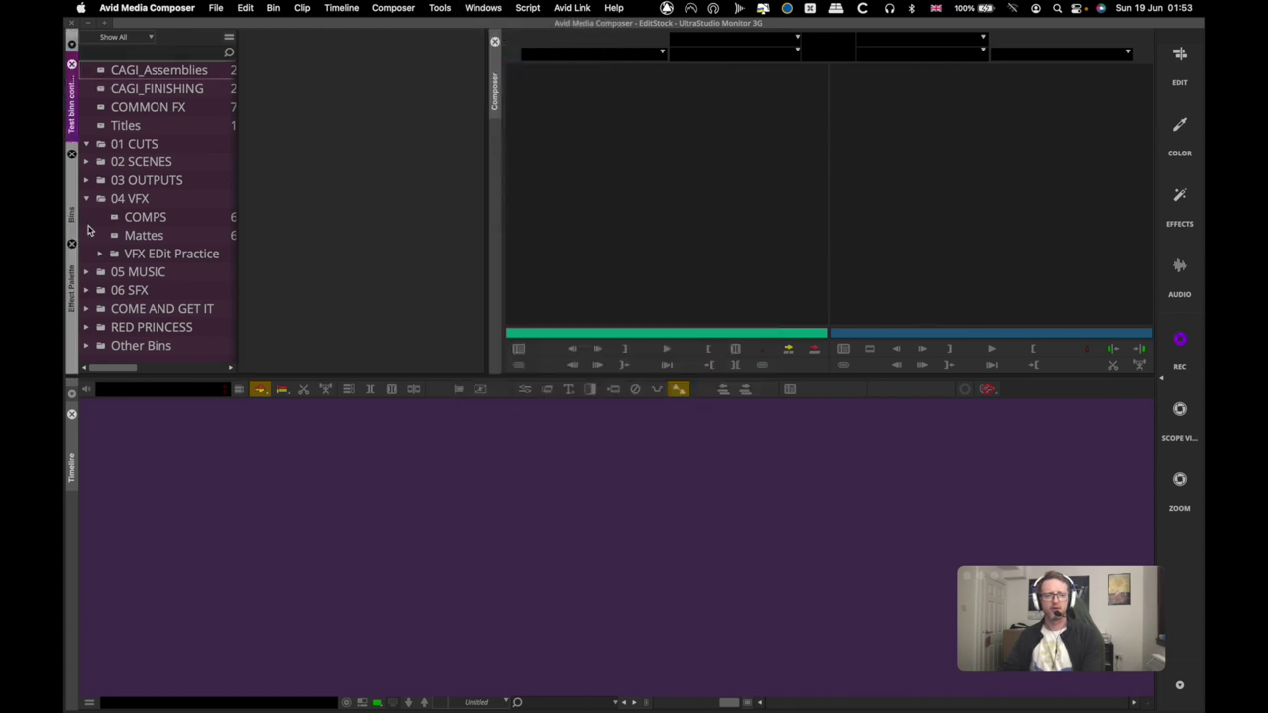
pyautogui.click(73, 66)
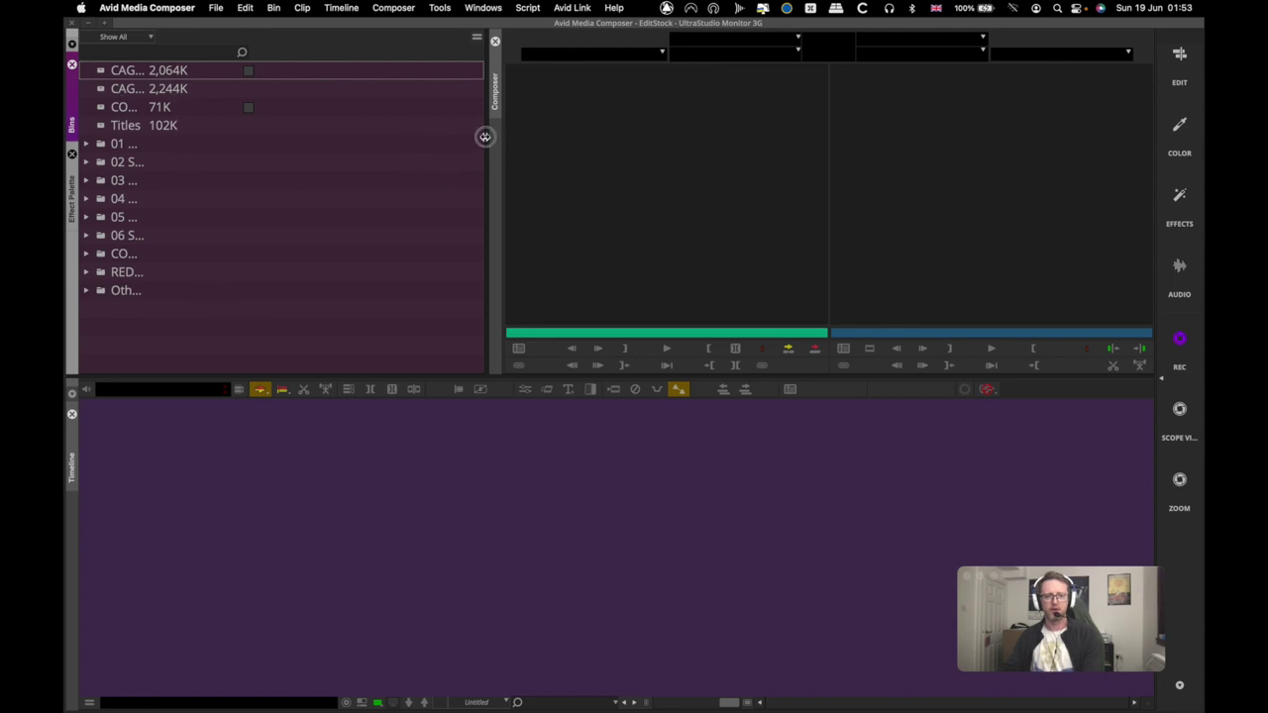
pyautogui.moveTo(487, 139); pyautogui.dragTo(291, 150)
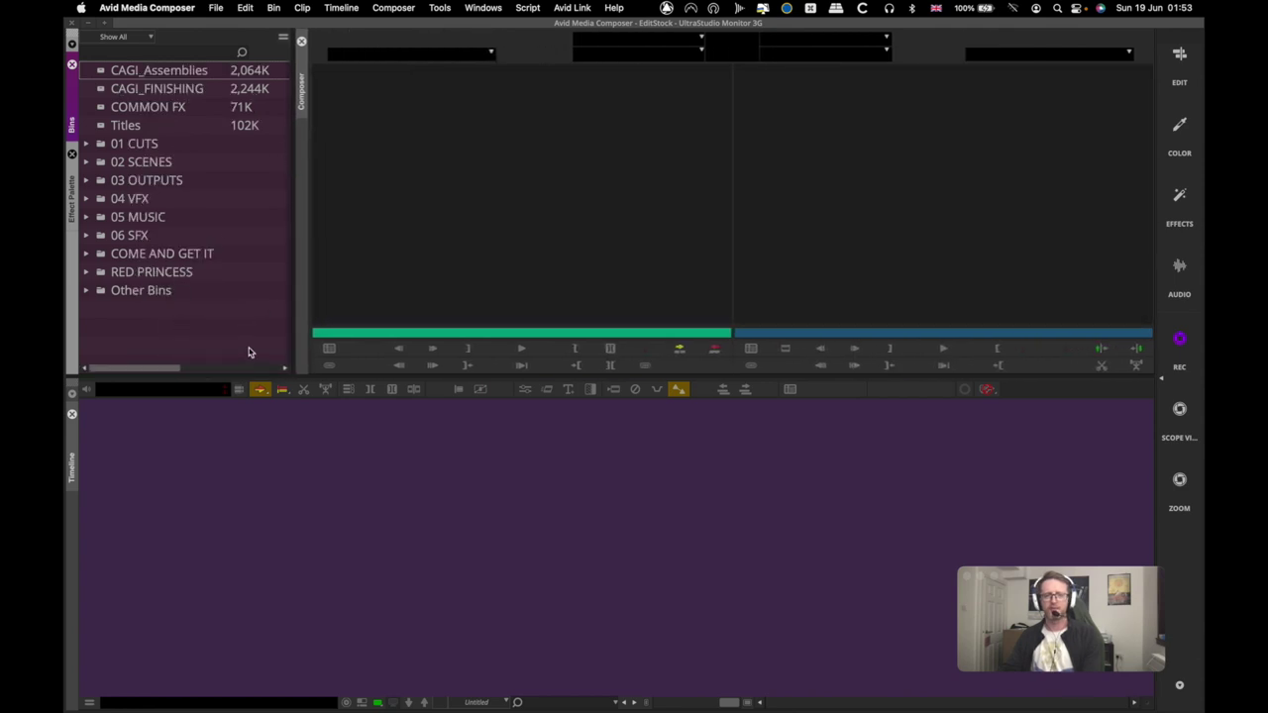
pyautogui.click(500, 10)
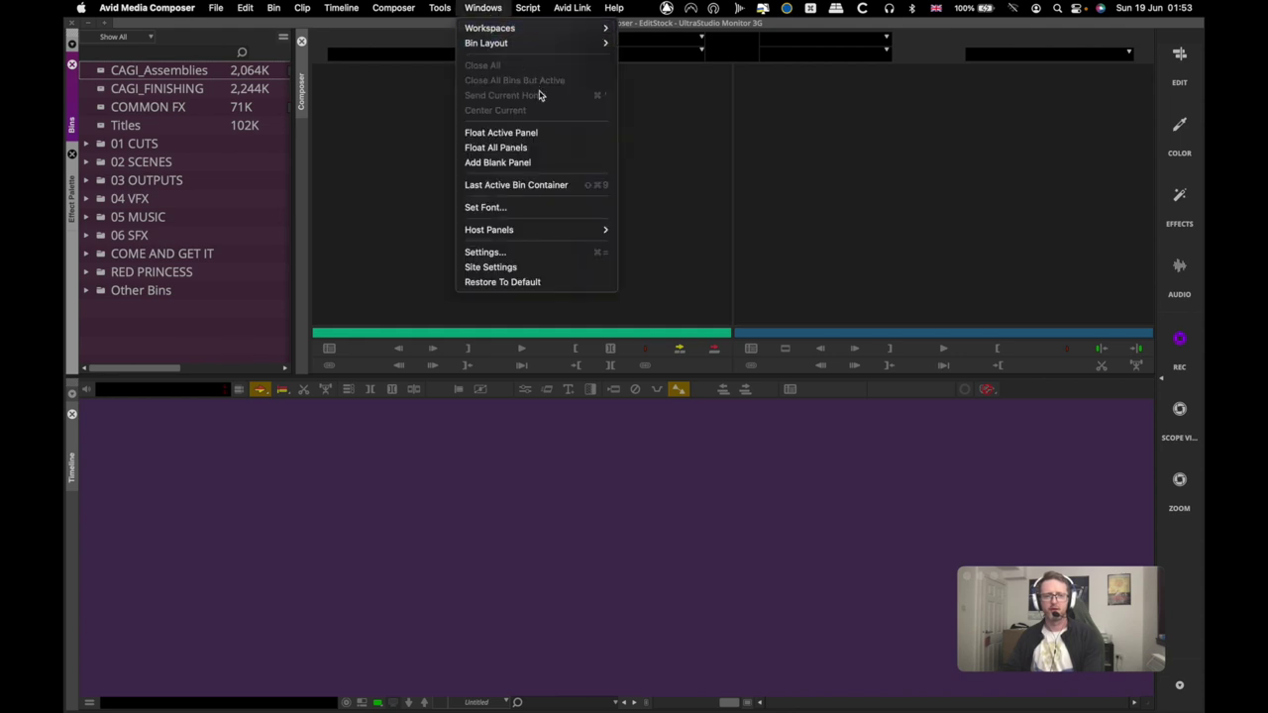
# Float all panels as separate windows, then reposition and close the floating Bins window.
pyautogui.click(556, 149)
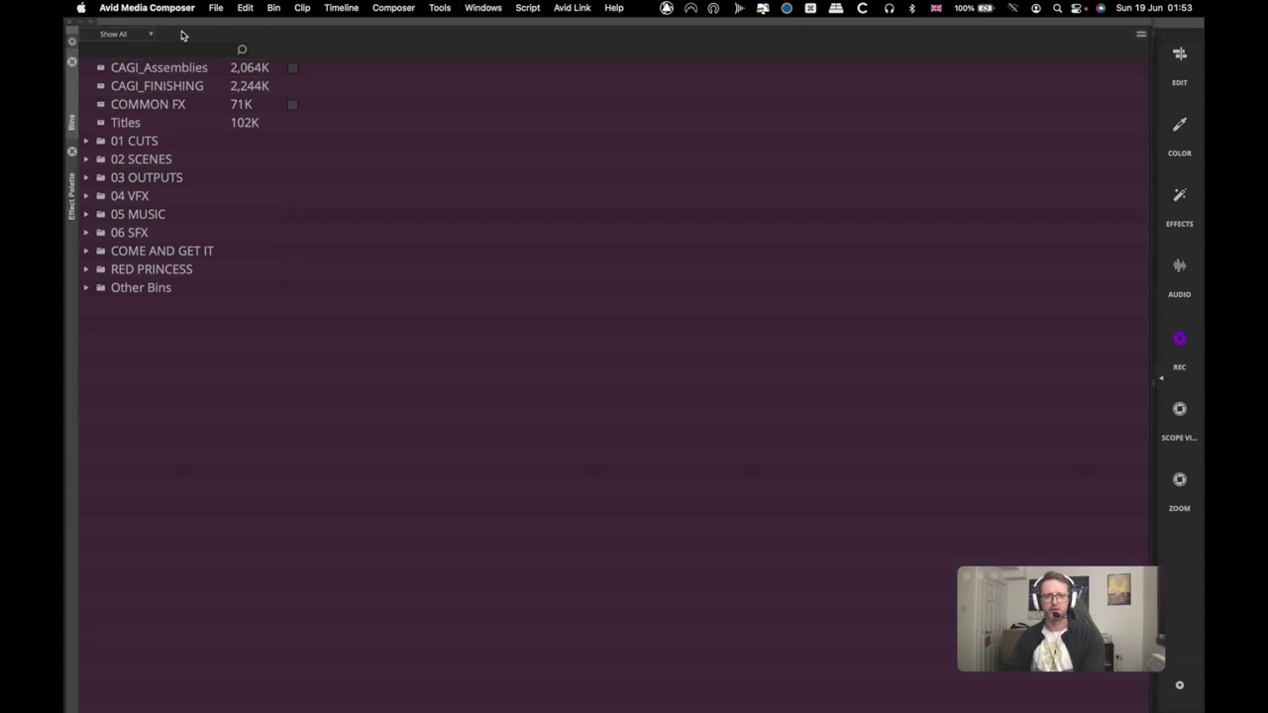
pyautogui.moveTo(189, 21); pyautogui.dragTo(330, 86)
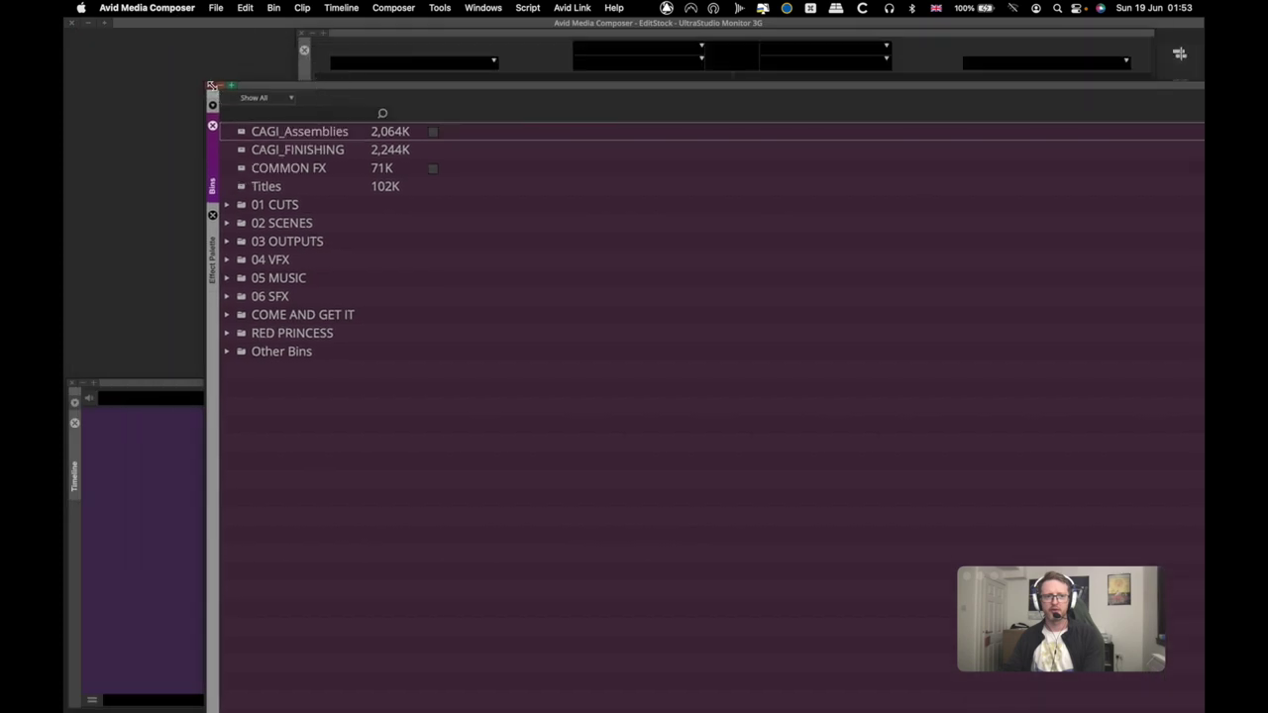
pyautogui.moveTo(208, 83); pyautogui.dragTo(243, 100)
pyautogui.moveTo(750, 419); pyautogui.dragTo(458, 518)
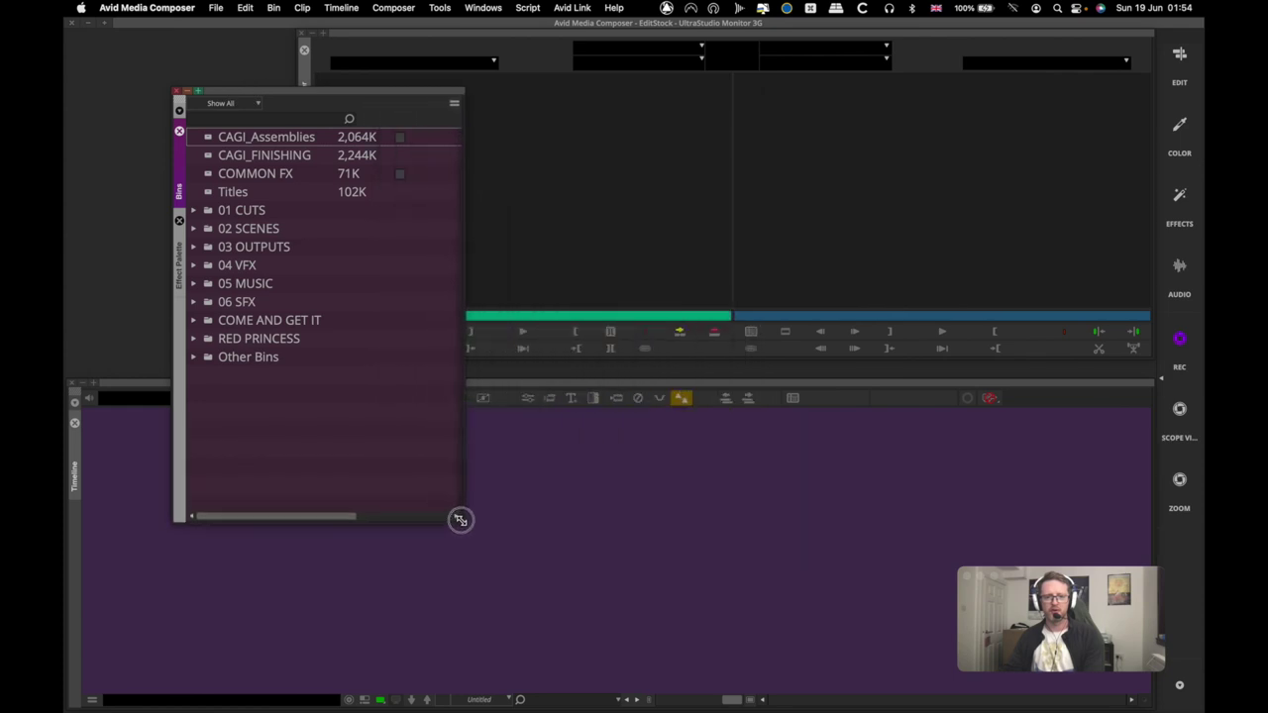
pyautogui.click(182, 253)
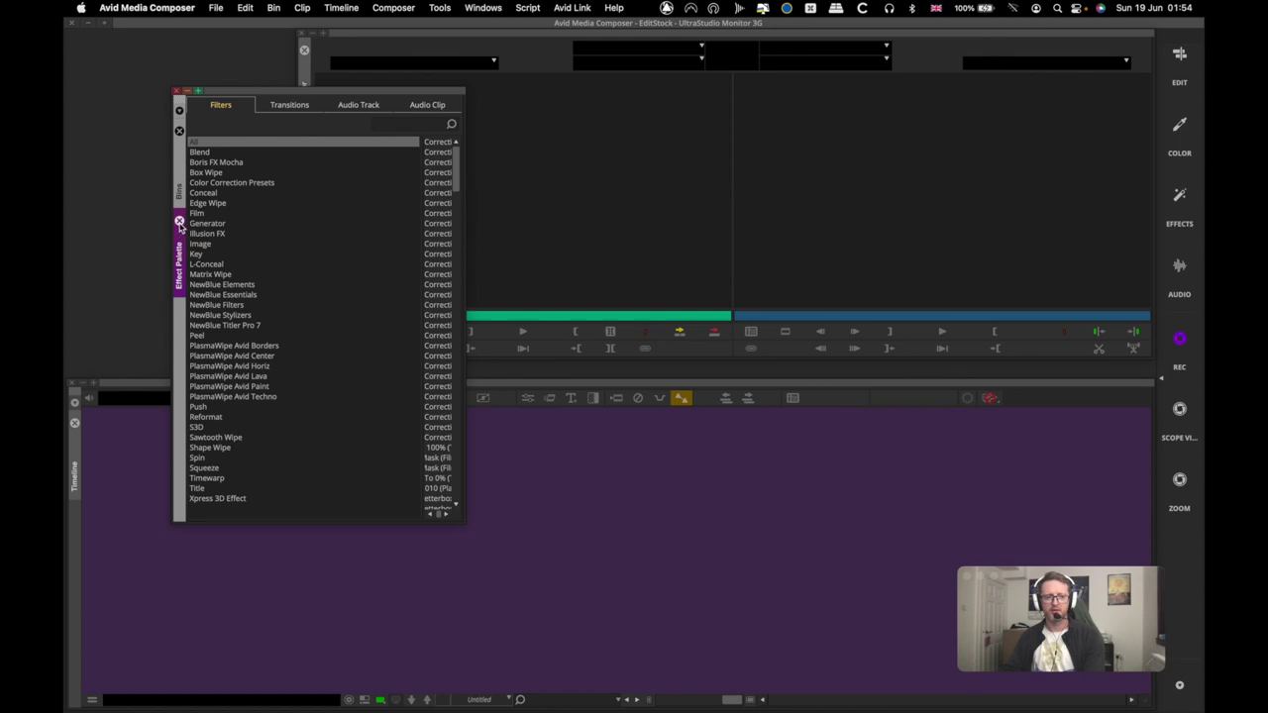
pyautogui.click(180, 224)
pyautogui.moveTo(308, 98); pyautogui.dragTo(514, 120)
pyautogui.click(510, 120)
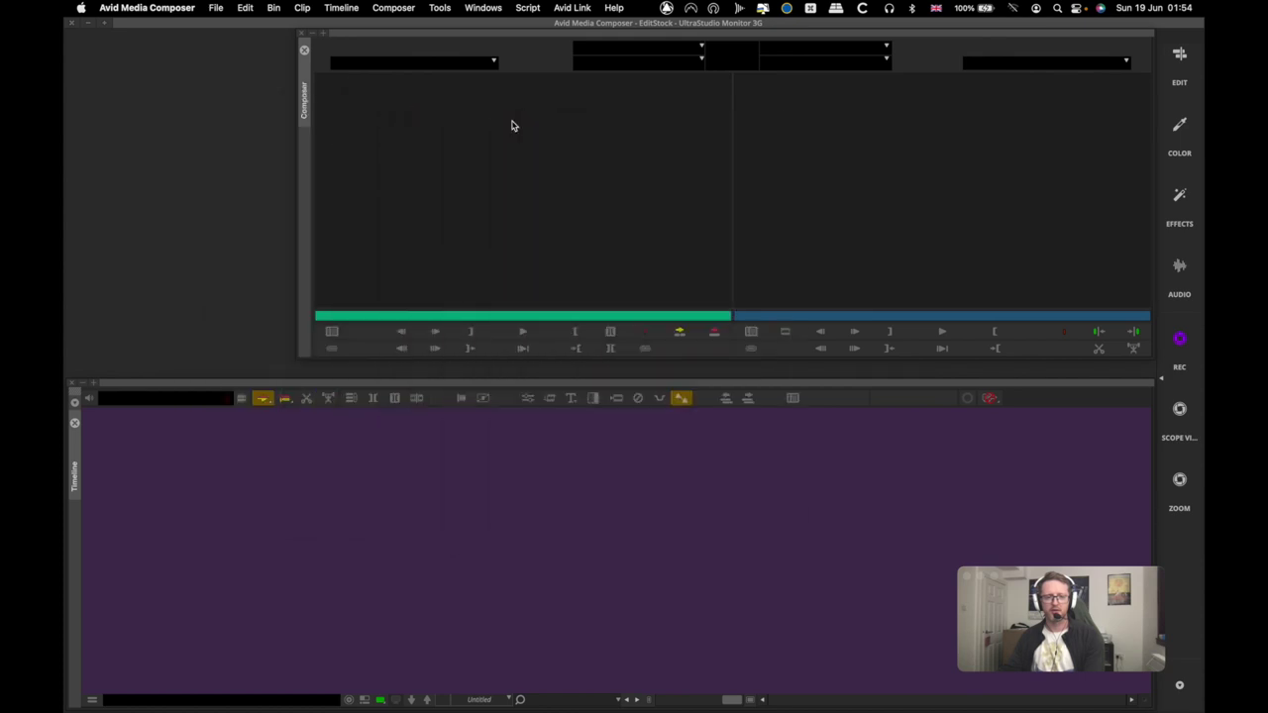
# Narrow the Composer and shrink the Timeline so it starts further right below it.
pyautogui.click(816, 197)
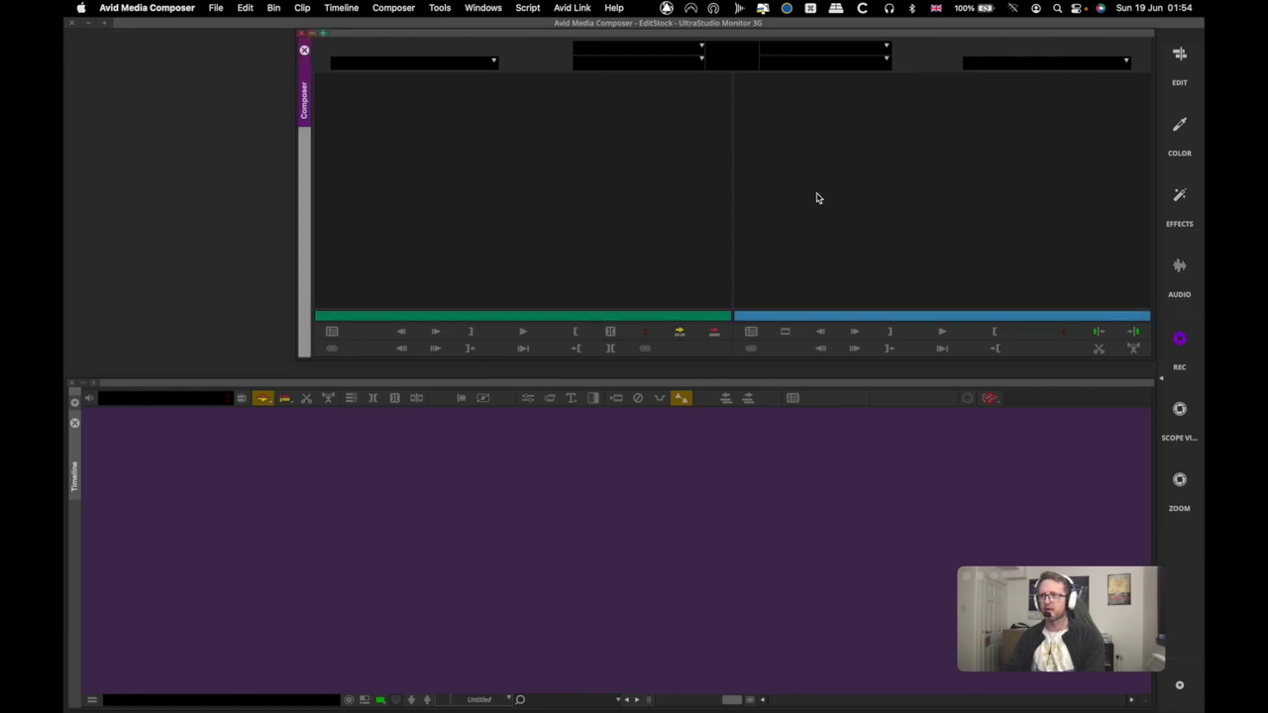
pyautogui.moveTo(297, 356); pyautogui.dragTo(388, 354)
pyautogui.click(346, 387)
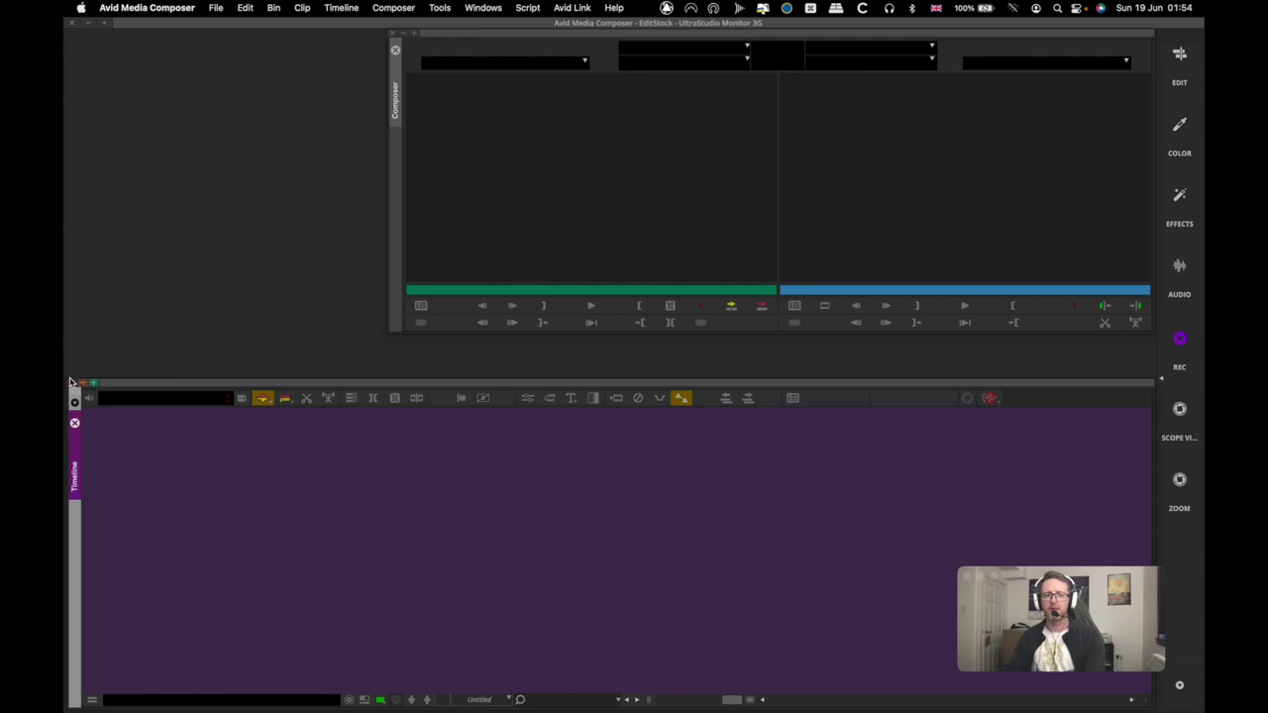
pyautogui.moveTo(69, 381); pyautogui.dragTo(337, 405)
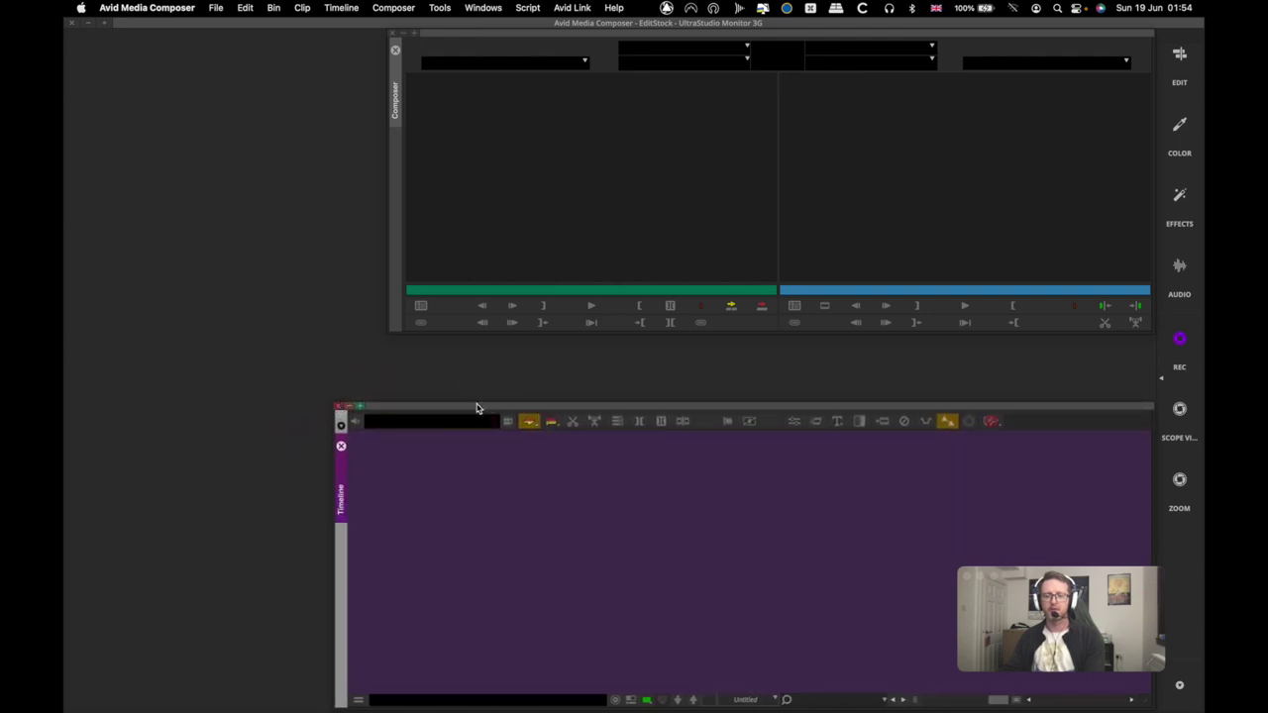
pyautogui.moveTo(475, 408)
pyautogui.mouseDown()
pyautogui.moveTo(405, 380)
pyautogui.moveTo(473, 394)
pyautogui.mouseUp()
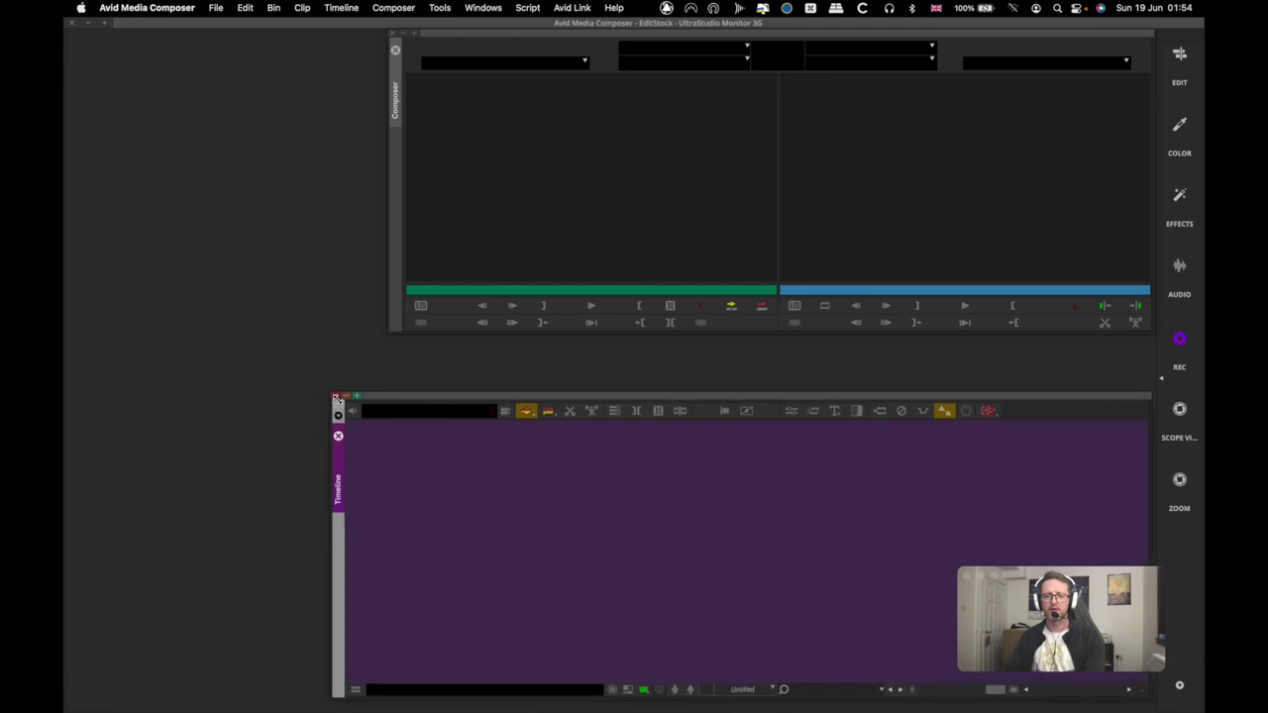
pyautogui.moveTo(334, 393); pyautogui.dragTo(366, 406)
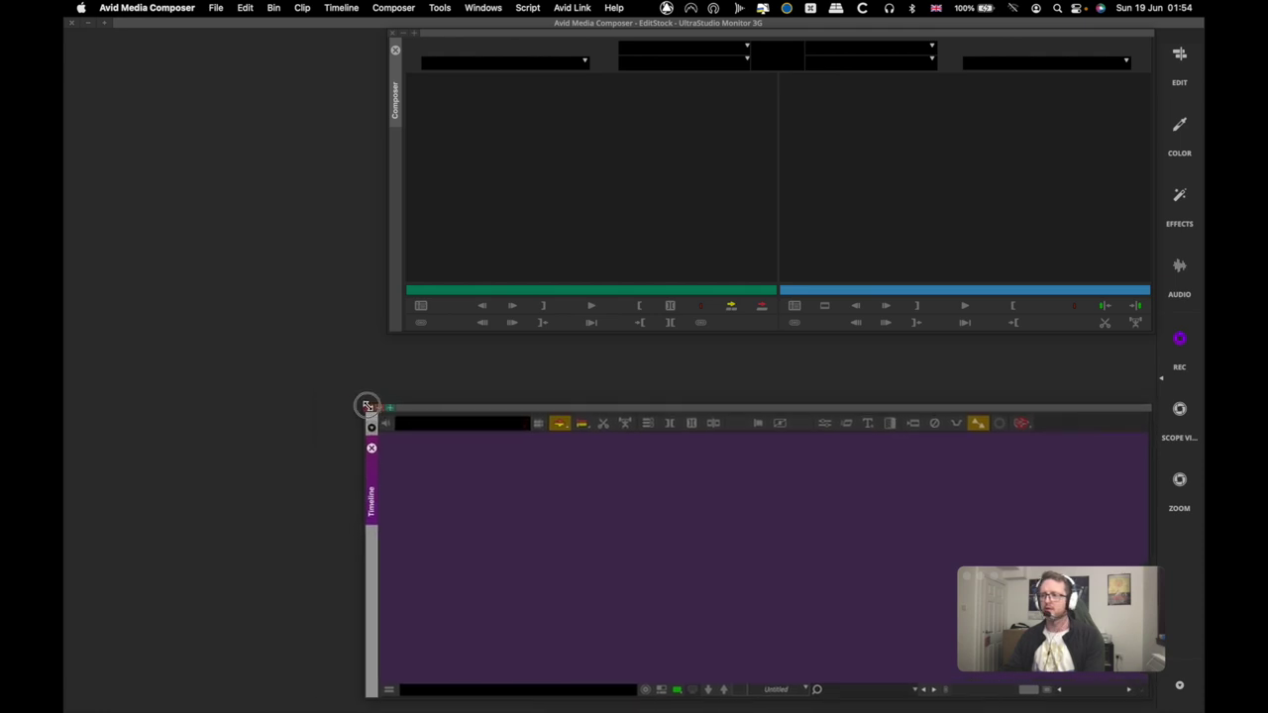
# Open the Audio Tool as a compact window over the timeline's right side.
pyautogui.click(438, 10)
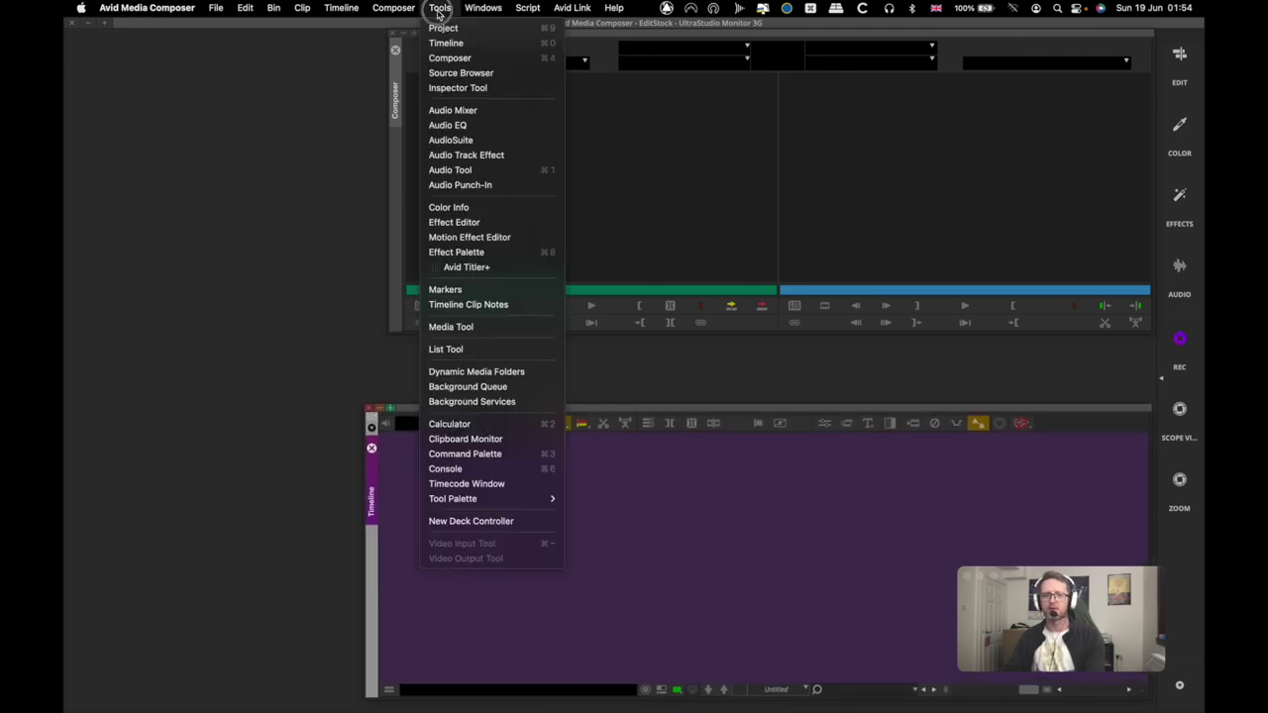
pyautogui.click(479, 169)
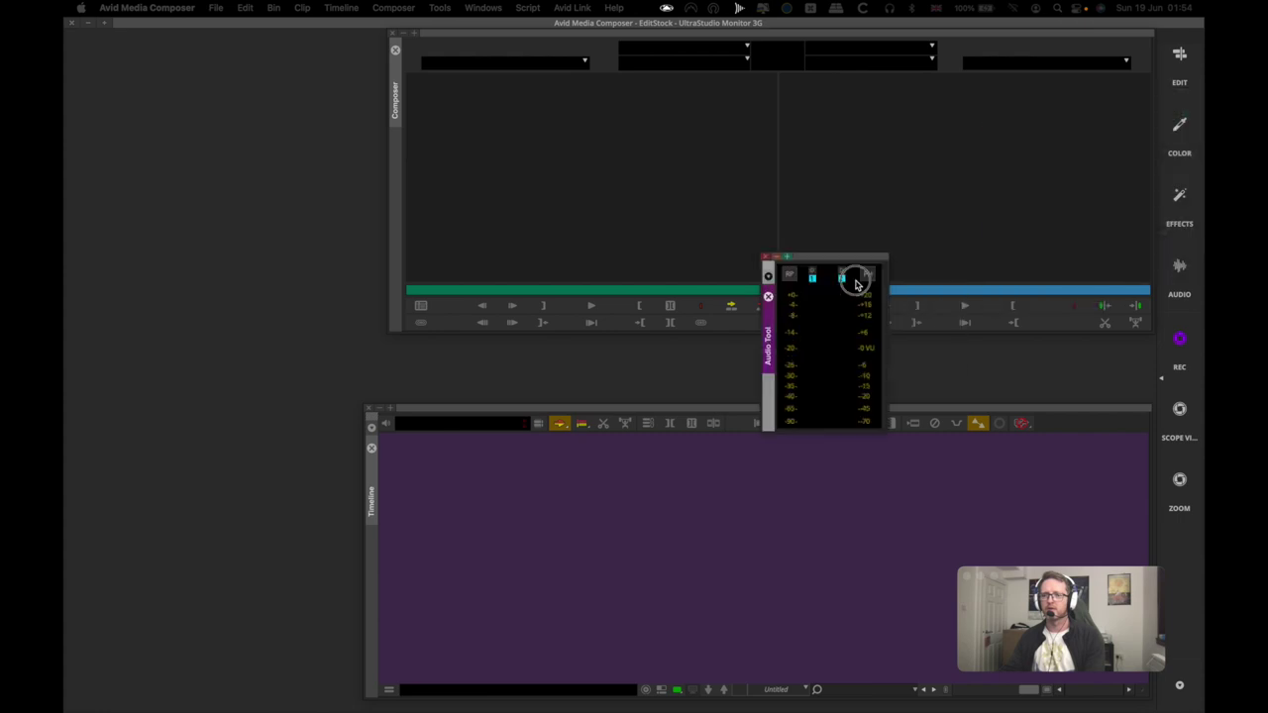
pyautogui.moveTo(855, 277); pyautogui.dragTo(872, 337)
pyautogui.doubleClick(872, 337)
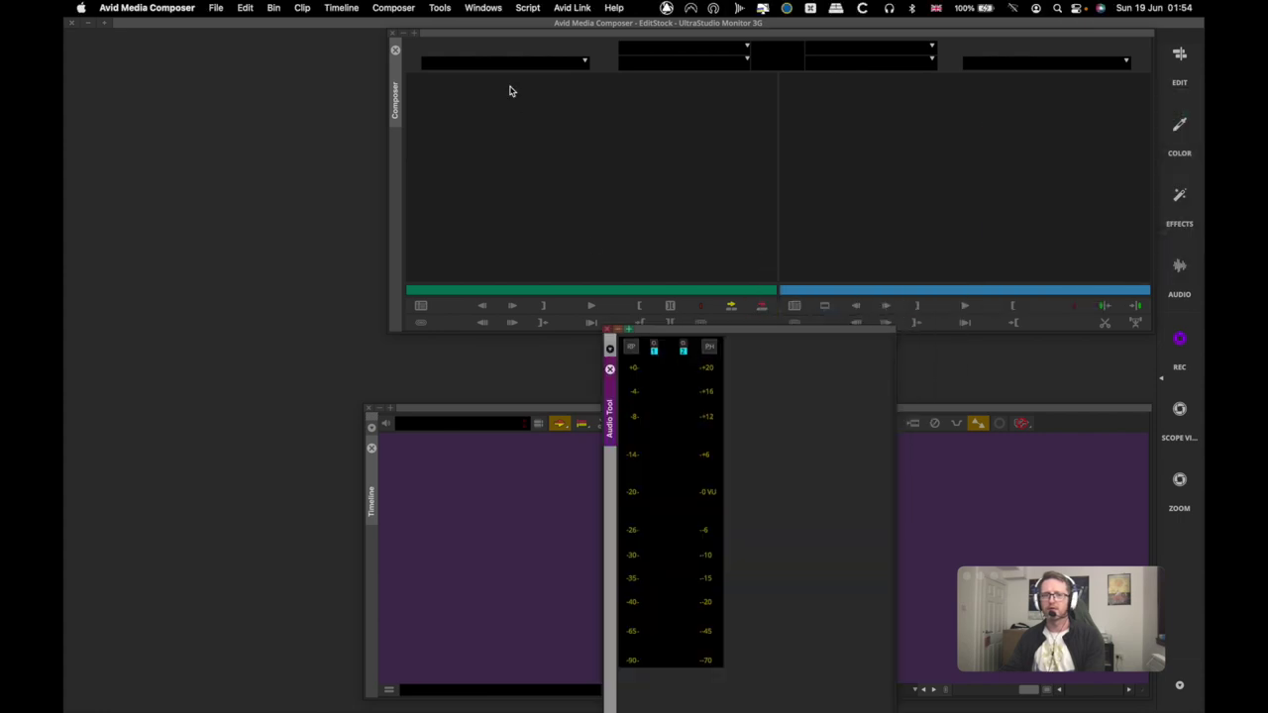
pyautogui.moveTo(690, 327); pyautogui.dragTo(699, 108)
pyautogui.moveTo(888, 545); pyautogui.dragTo(716, 410)
pyautogui.moveTo(694, 120); pyautogui.dragTo(885, 267)
# Open the Audio Mixer, make it narrower and taller, and place it near the centre.
pyautogui.click(433, 7)
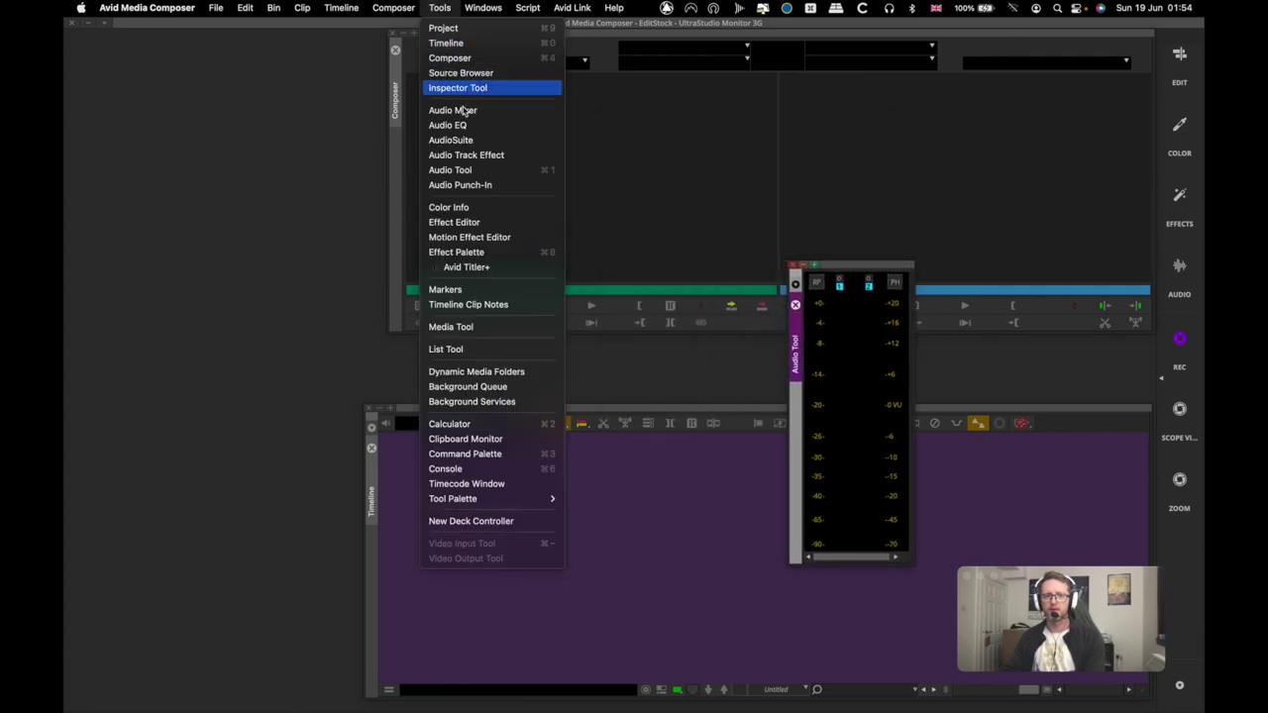
pyautogui.click(466, 110)
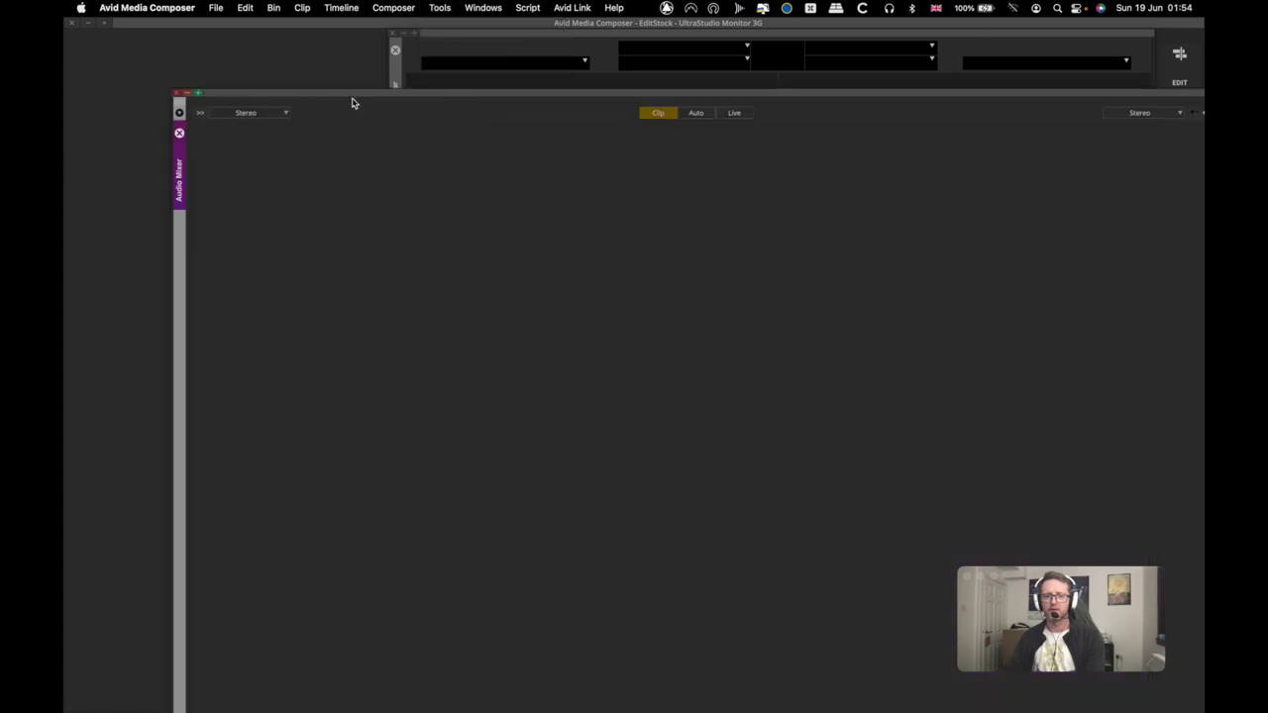
pyautogui.moveTo(226, 95); pyautogui.dragTo(405, 94)
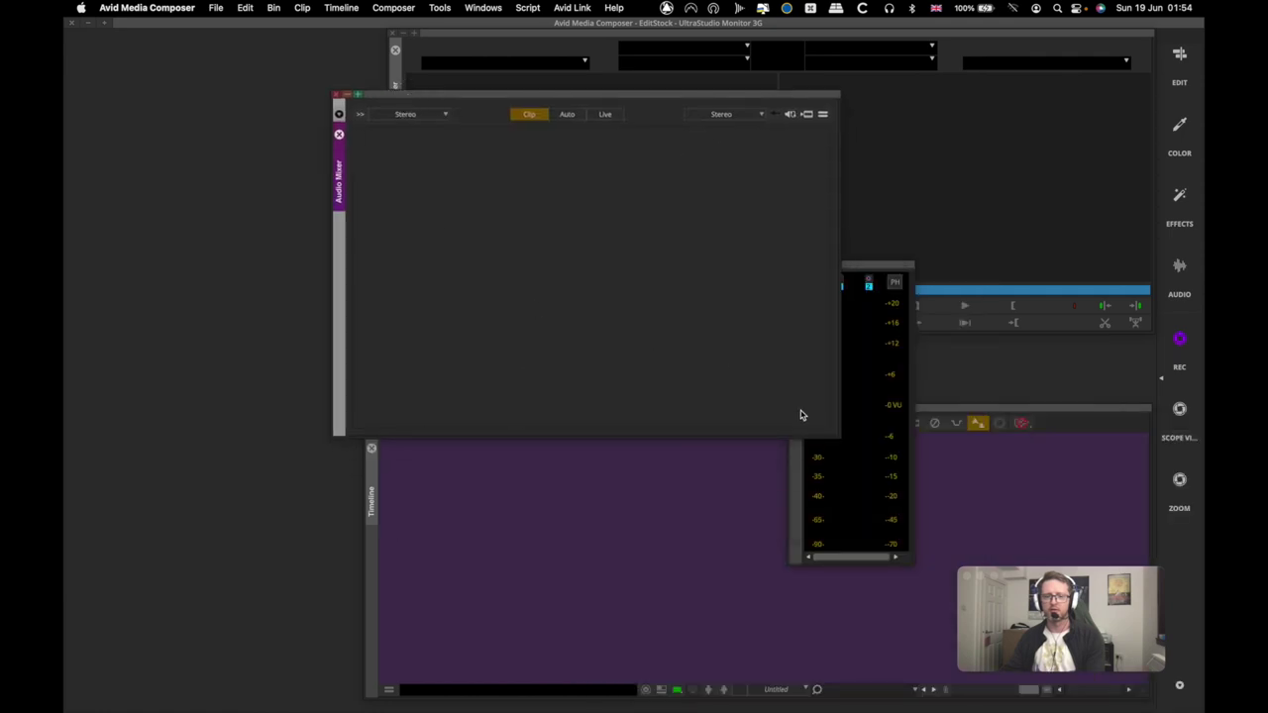
pyautogui.moveTo(832, 433); pyautogui.dragTo(706, 516)
pyautogui.moveTo(621, 99); pyautogui.dragTo(685, 166)
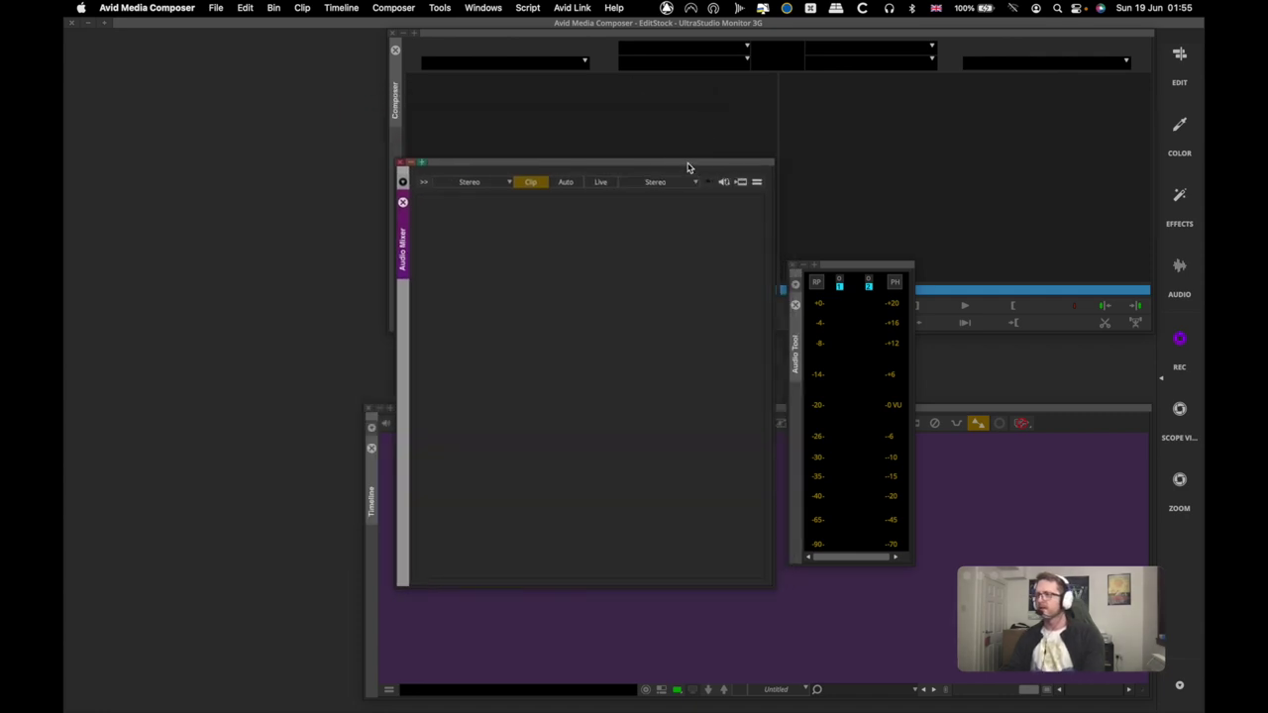
pyautogui.moveTo(689, 166)
pyautogui.mouseDown()
pyautogui.moveTo(665, 170)
pyautogui.moveTo(676, 186)
pyautogui.mouseUp()
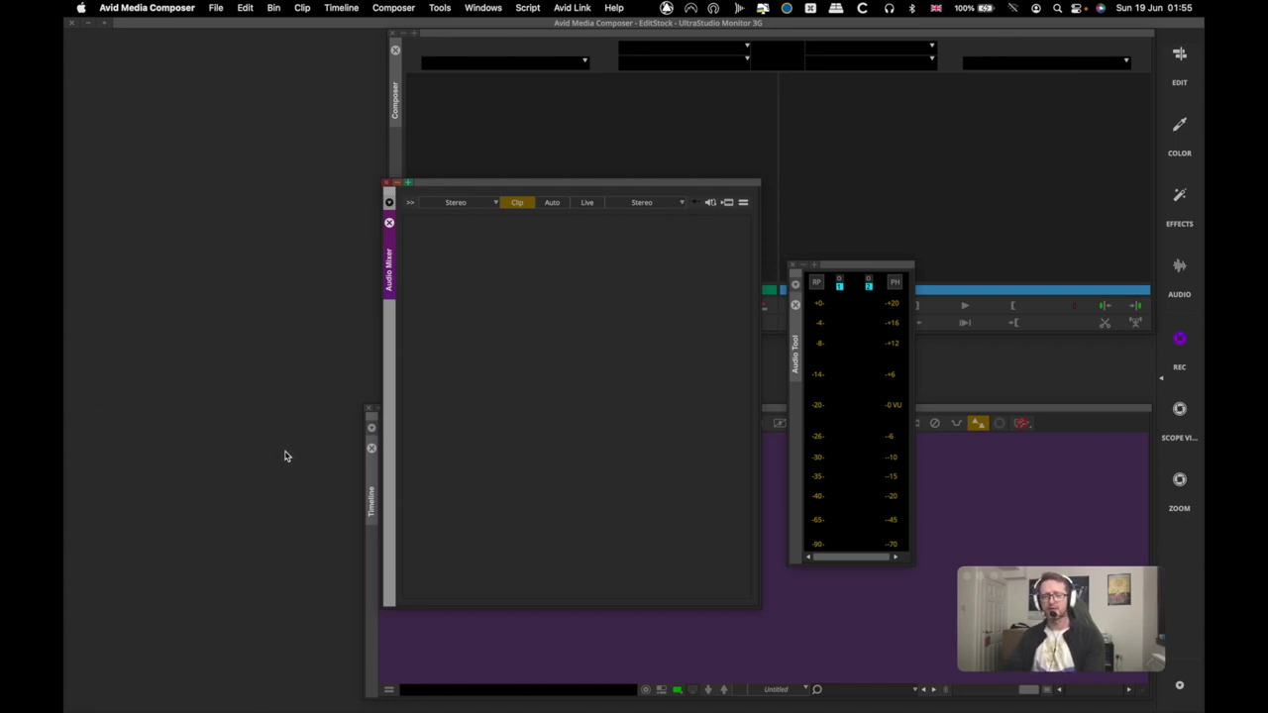
pyautogui.click(442, 9)
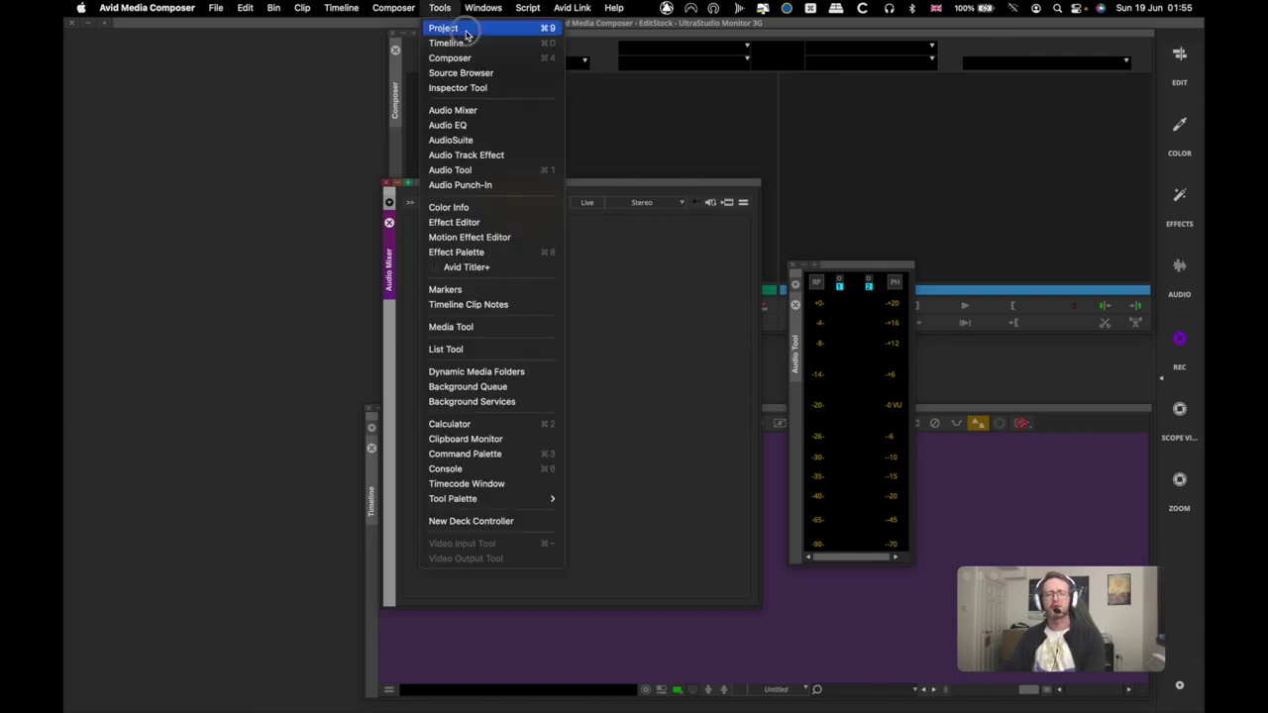
# Open the Project window at the top-left, shrink it, and shift the Audio Mixer right.
pyautogui.click(520, 31)
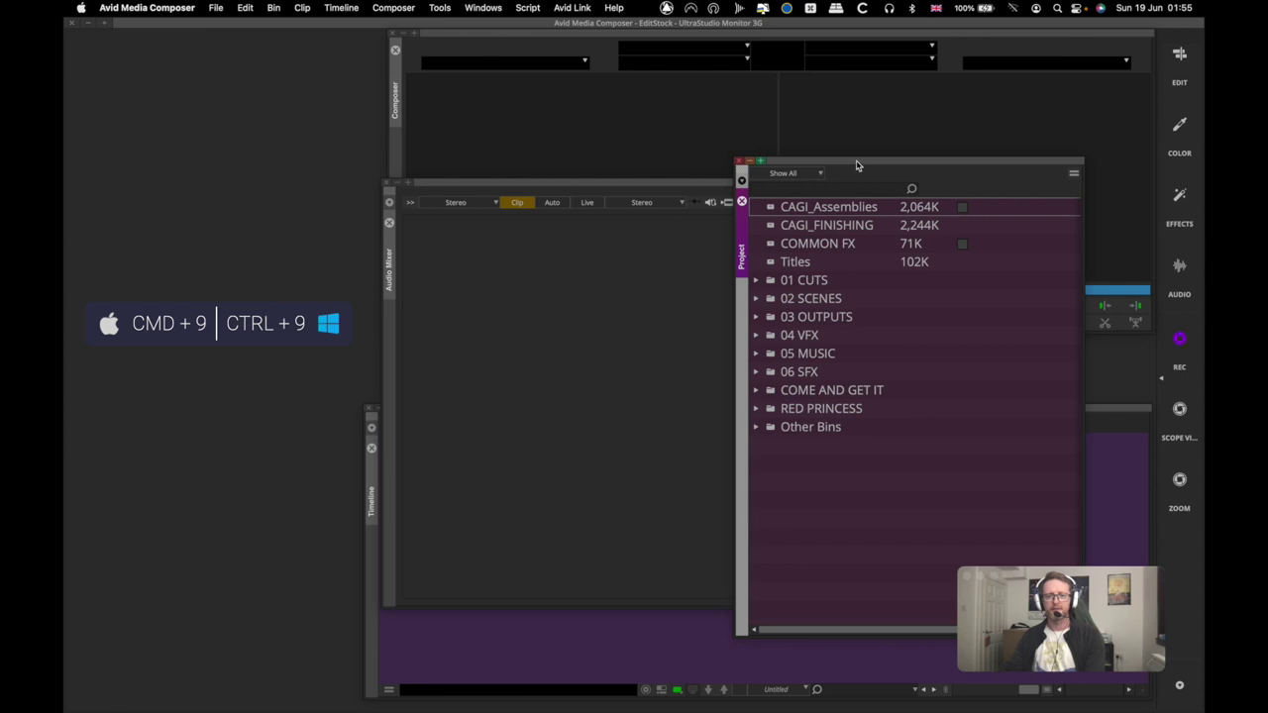
pyautogui.moveTo(858, 165); pyautogui.dragTo(196, 43)
pyautogui.moveTo(499, 187); pyautogui.dragTo(600, 192)
pyautogui.moveTo(414, 511); pyautogui.dragTo(363, 482)
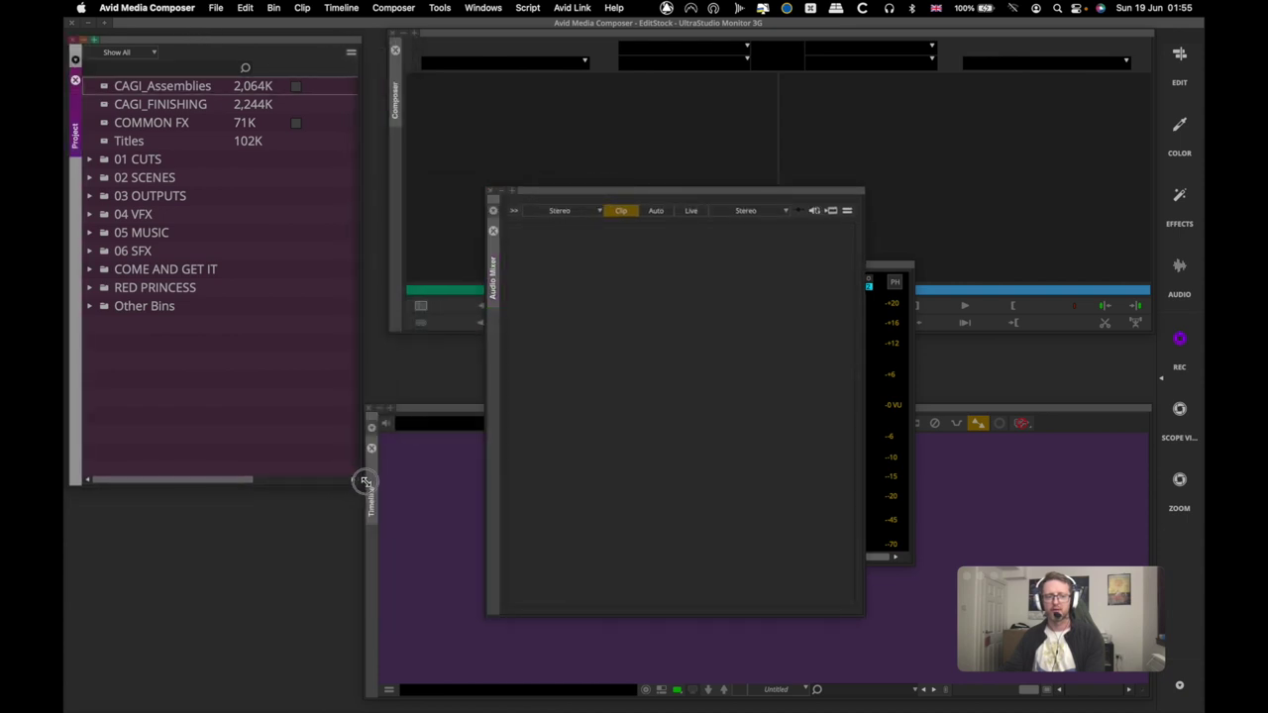
pyautogui.click(425, 414)
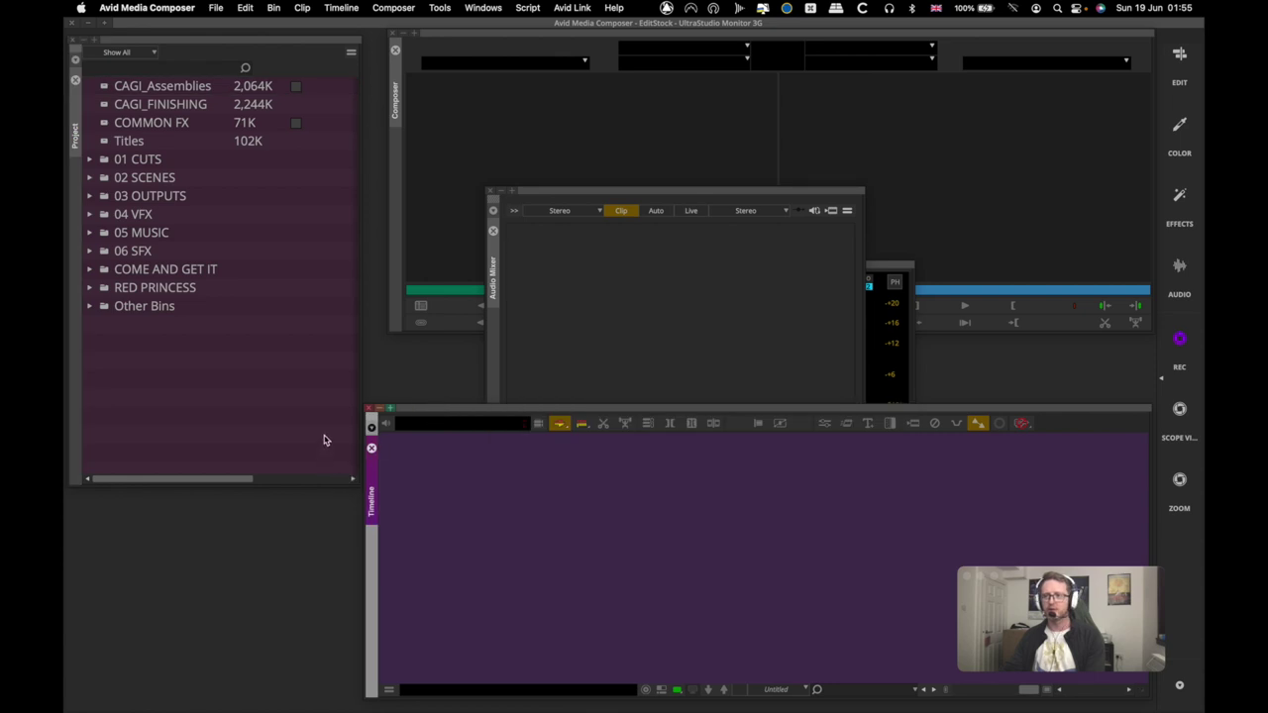
pyautogui.click(325, 440)
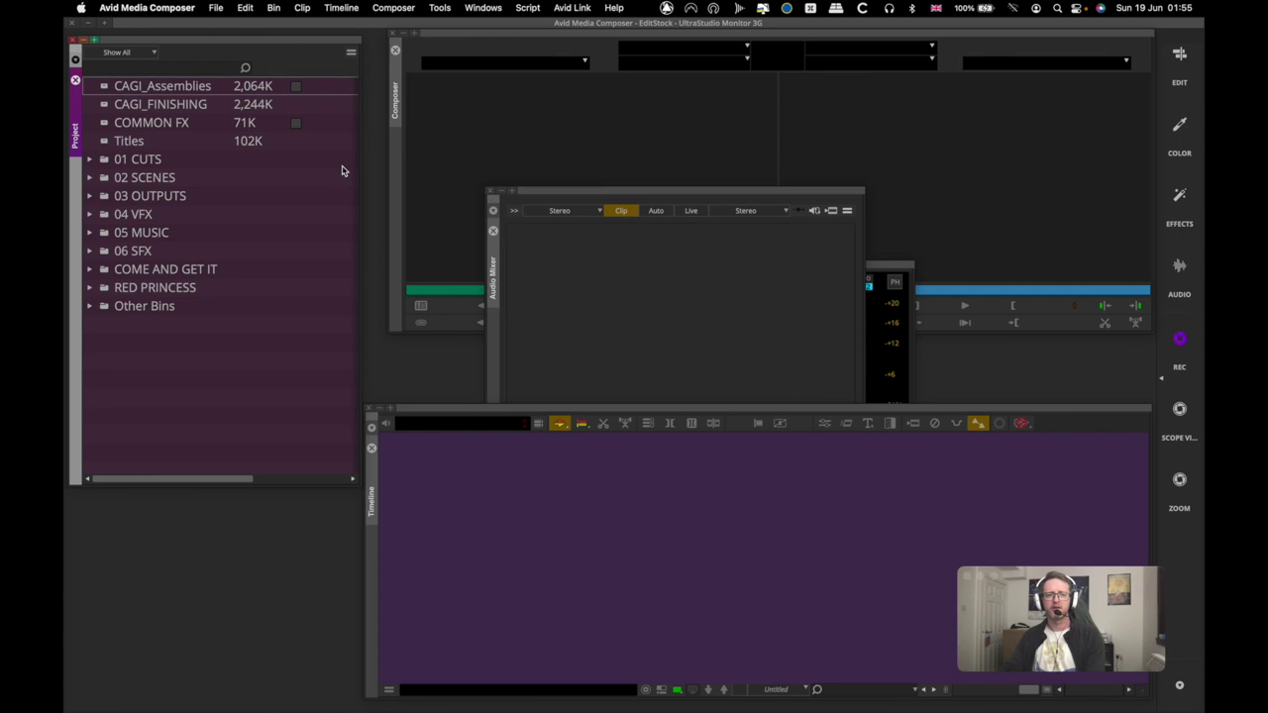
# Move the Audio Tool up-right, nudge the Mixer, and fine-tune the Project window's size and position.
pyautogui.moveTo(906, 266); pyautogui.dragTo(1057, 190)
pyautogui.moveTo(802, 196); pyautogui.dragTo(818, 190)
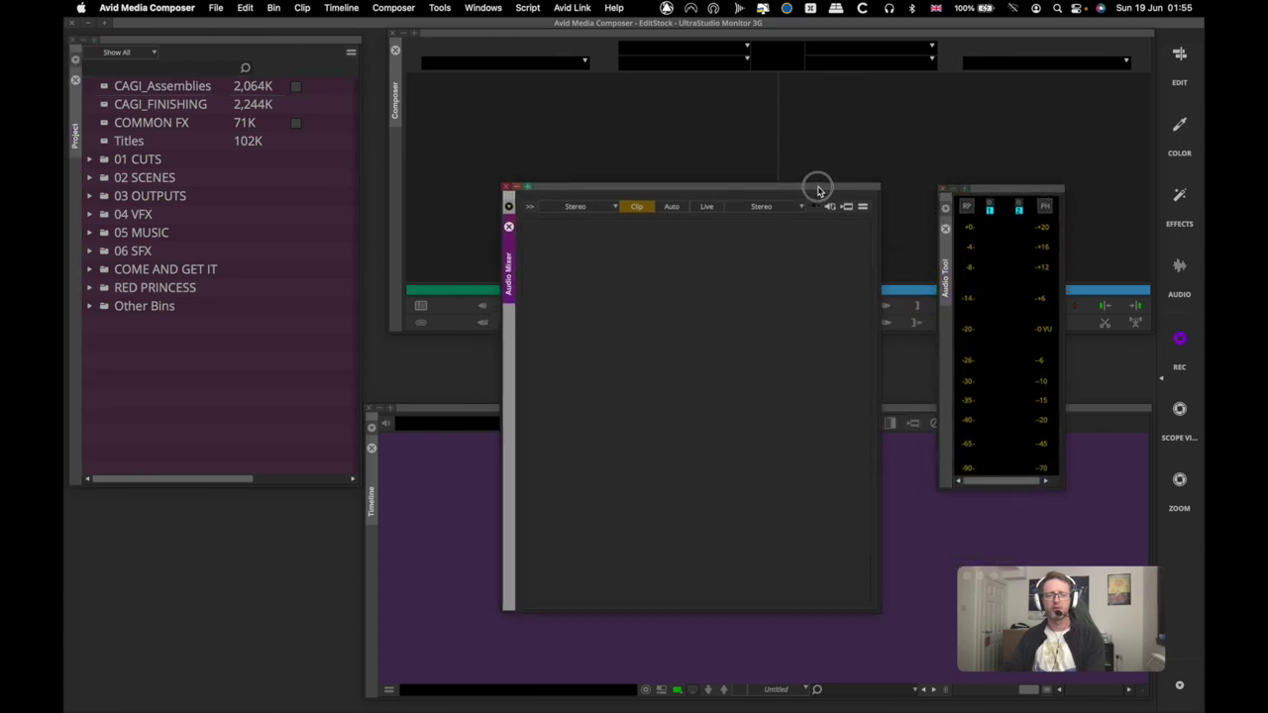
pyautogui.click(307, 412)
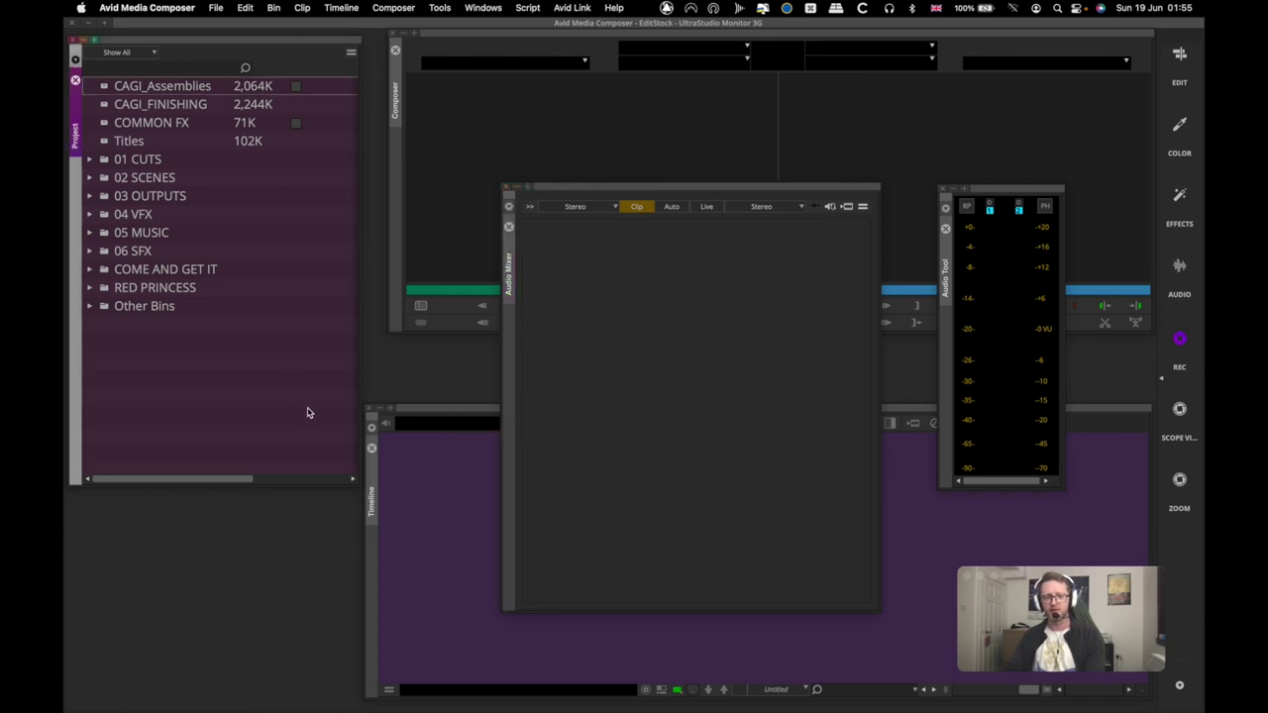
pyautogui.moveTo(357, 478); pyautogui.dragTo(402, 481)
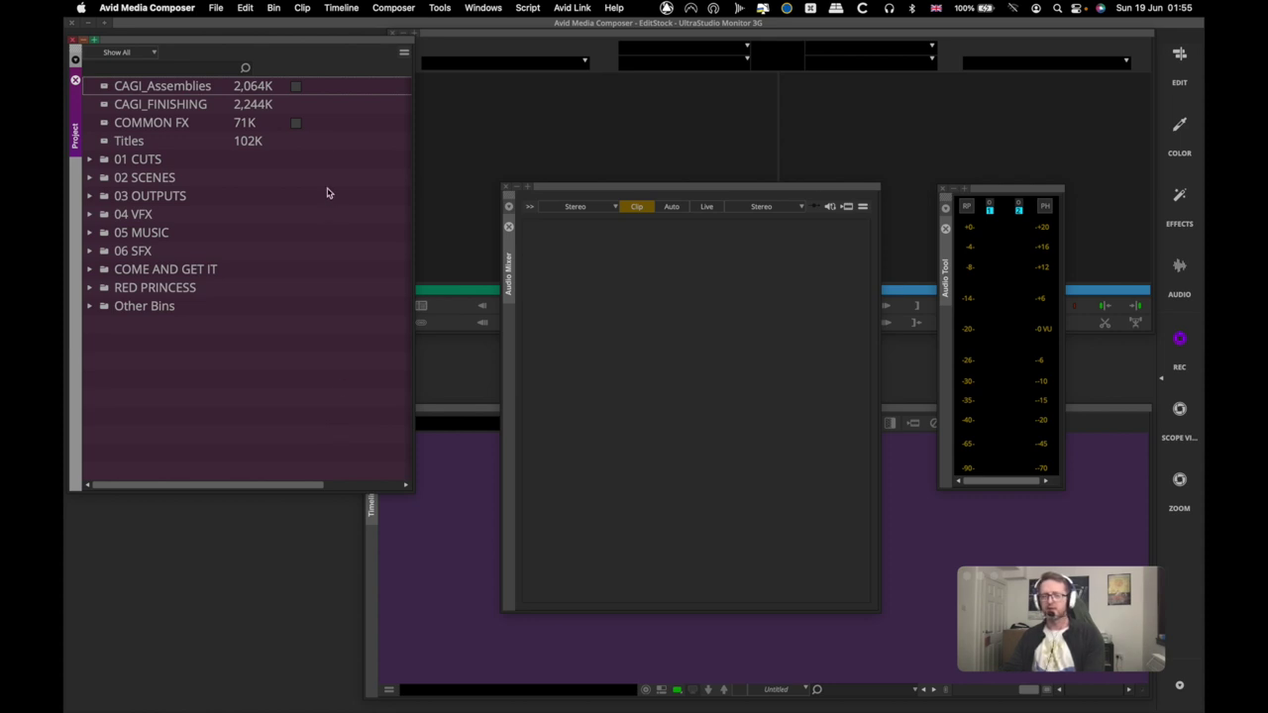
pyautogui.moveTo(310, 47); pyautogui.dragTo(316, 52)
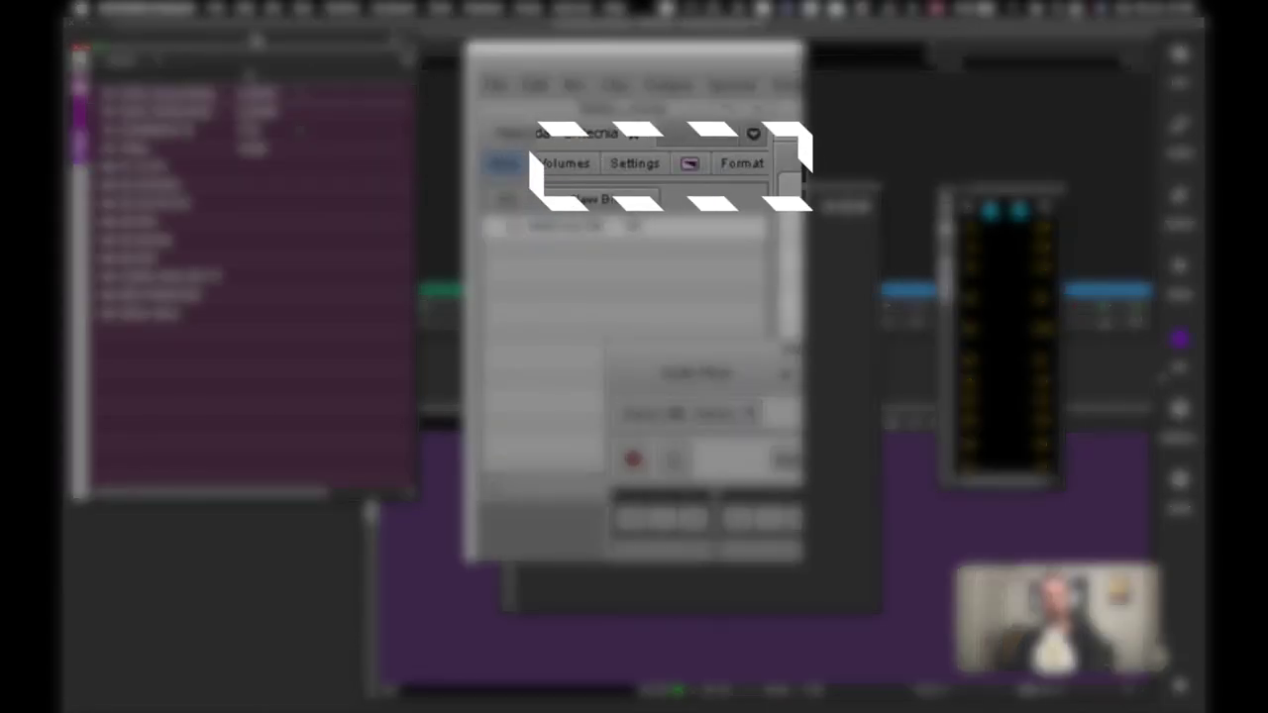
pyautogui.moveTo(256, 42); pyautogui.dragTo(250, 33)
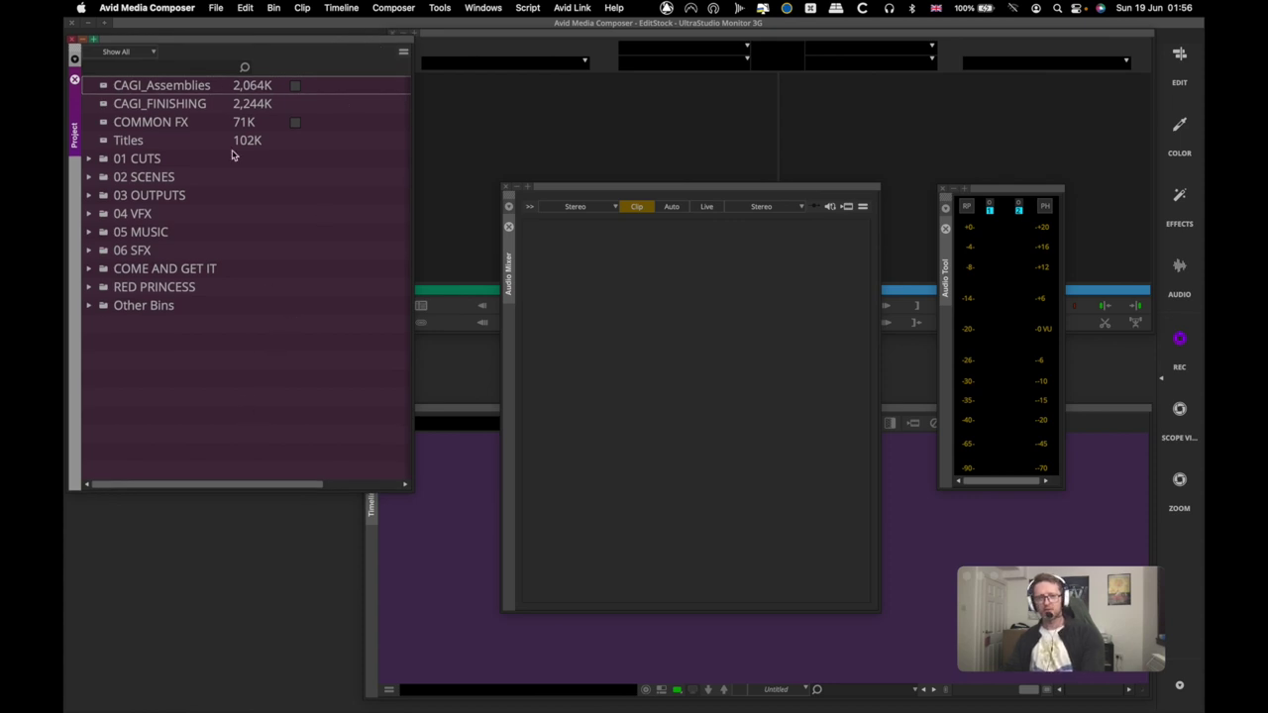
# Open the Settings window from the File menu and move it left.
pyautogui.click(222, 11)
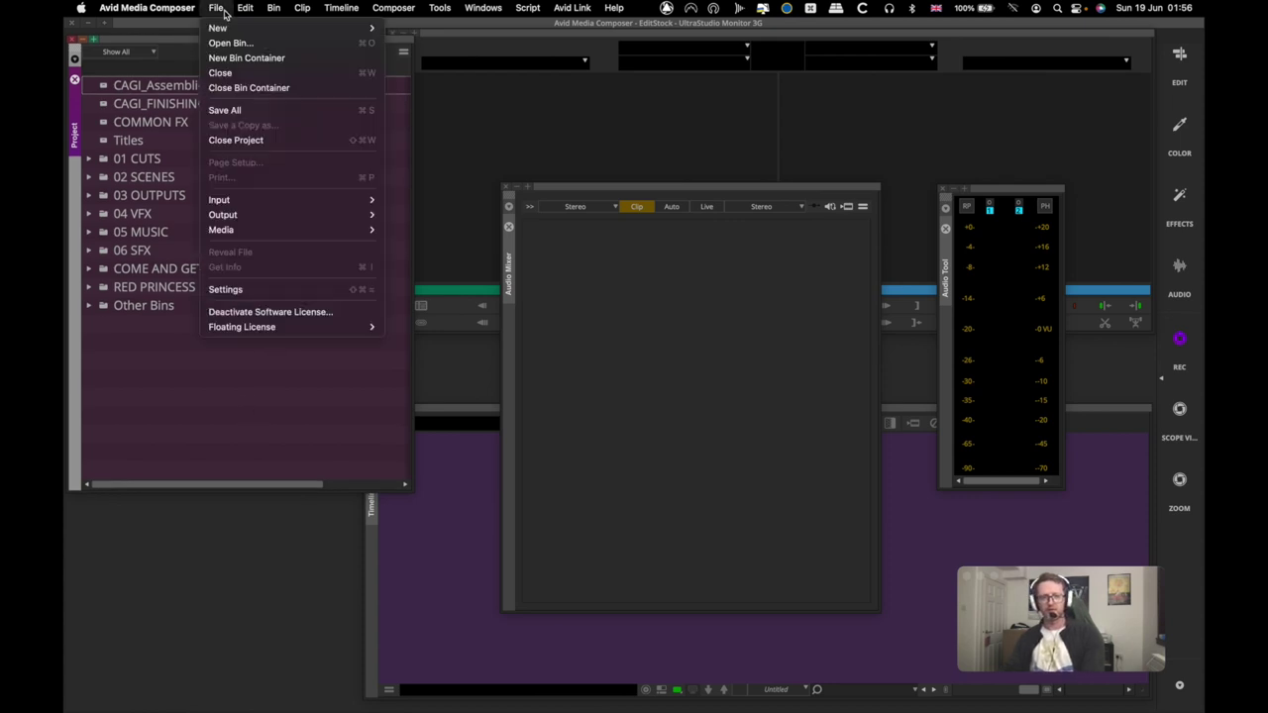
pyautogui.moveTo(250, 202)
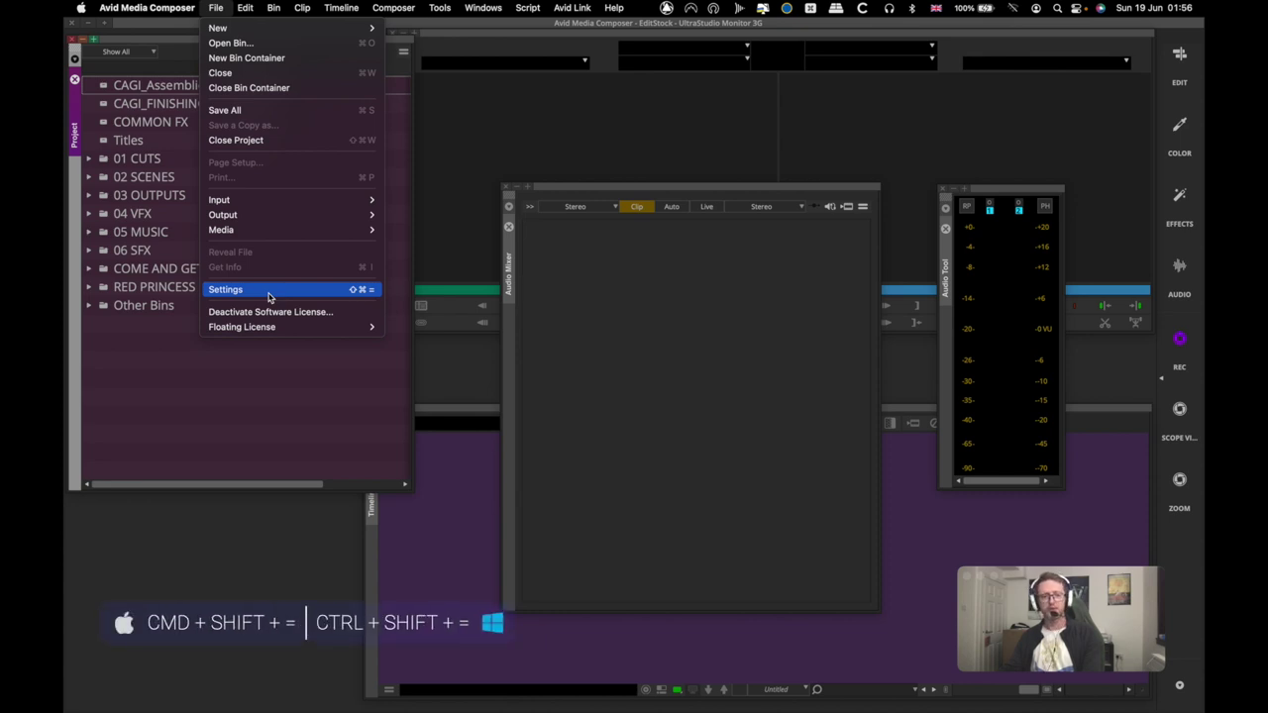
pyautogui.click(268, 297)
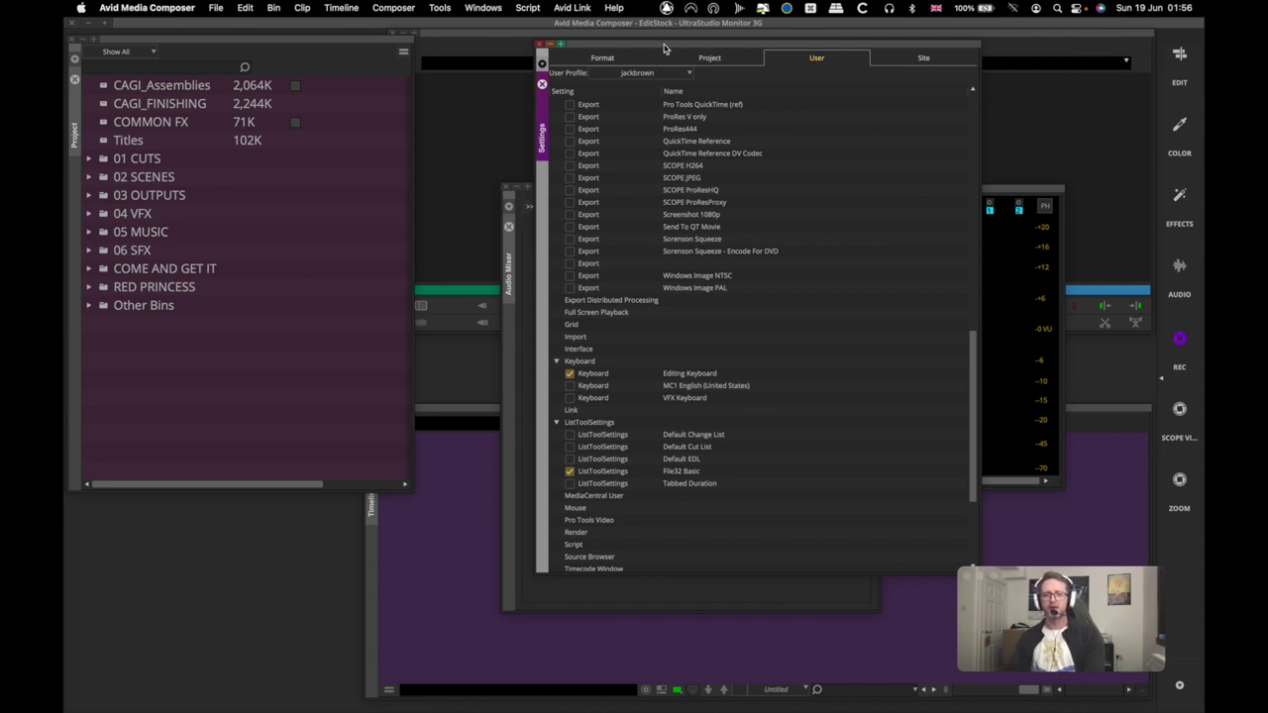
pyautogui.moveTo(663, 47); pyautogui.dragTo(606, 72)
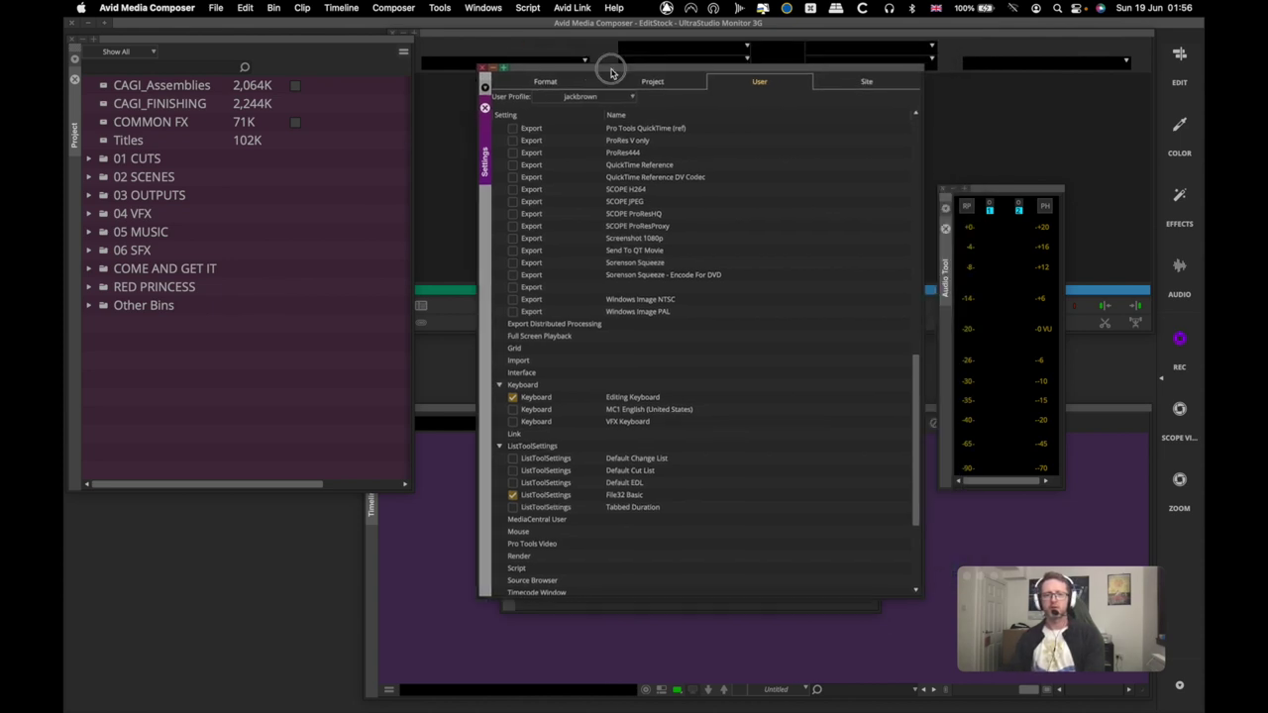
# Dock Settings as a tab in the Project window, switching between Project and Settings tabs.
pyautogui.click(484, 164)
pyautogui.moveTo(485, 163); pyautogui.dragTo(109, 220)
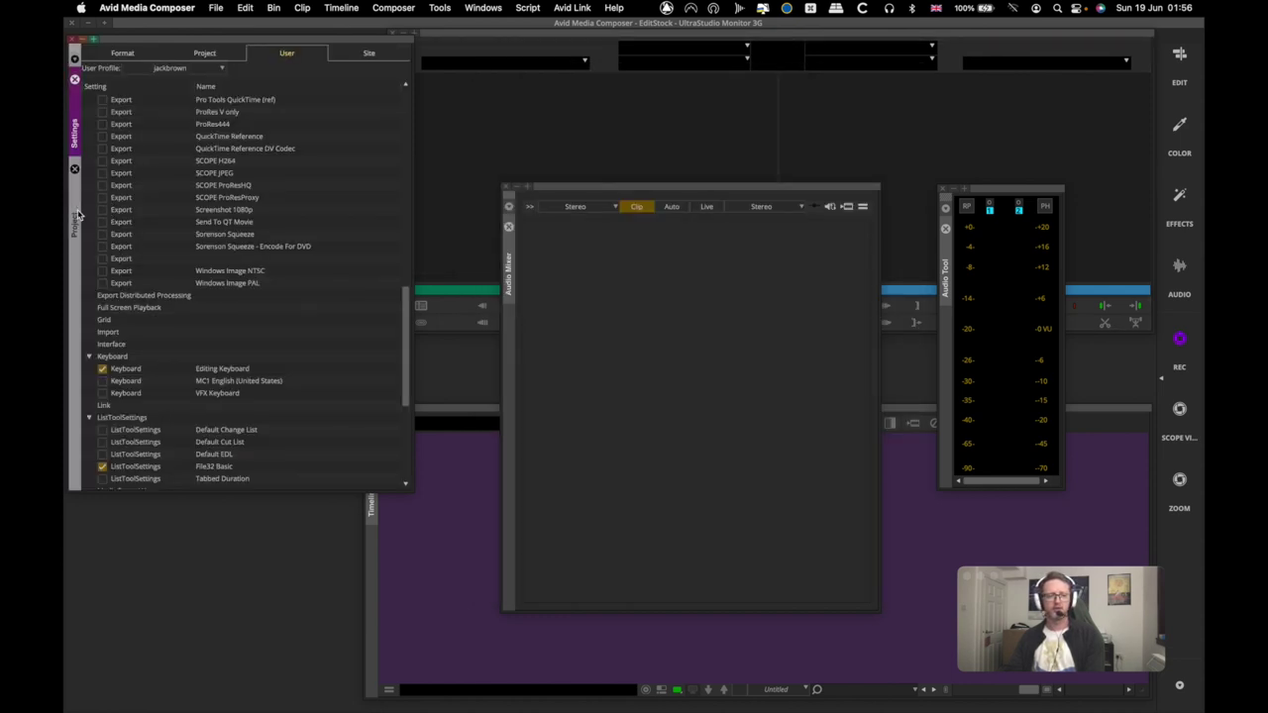
pyautogui.click(76, 218)
pyautogui.click(74, 131)
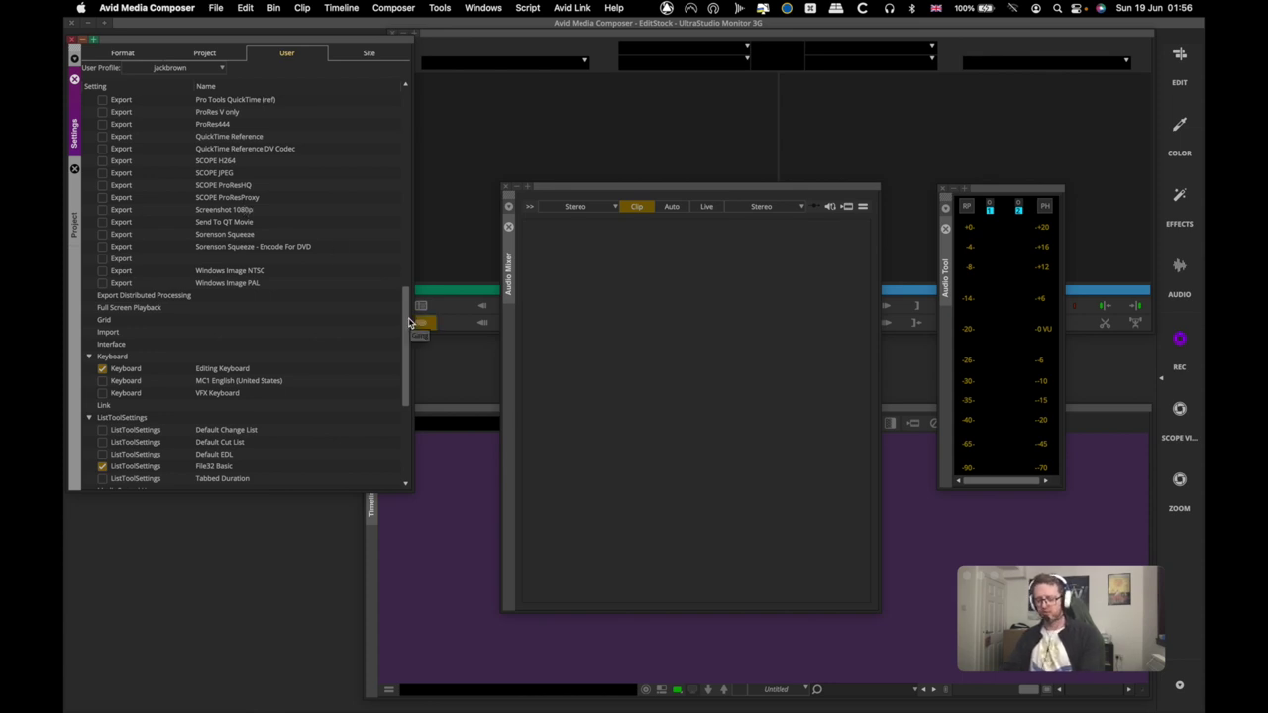
# Set Bin Settings to 'Floats the bin', then show the Project tab's bin list again.
pyautogui.scroll(10, 406, 323)
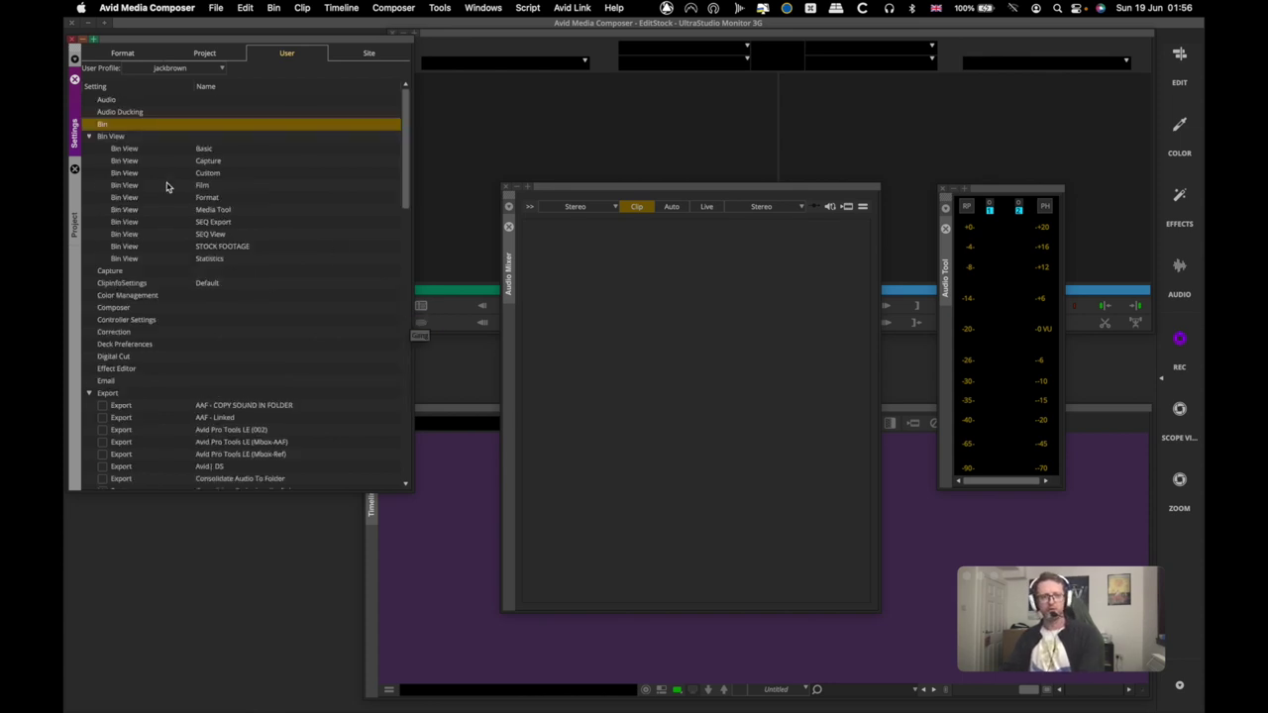
pyautogui.doubleClick(155, 126)
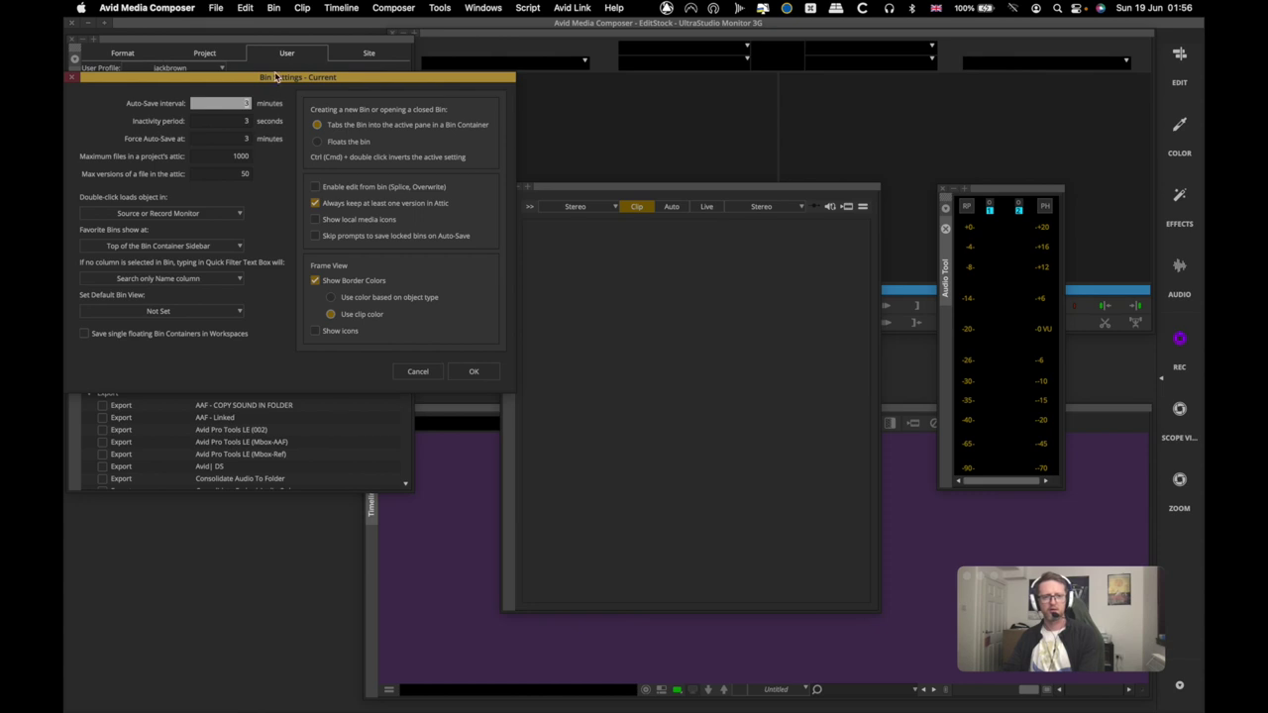
pyautogui.moveTo(278, 77); pyautogui.dragTo(664, 86)
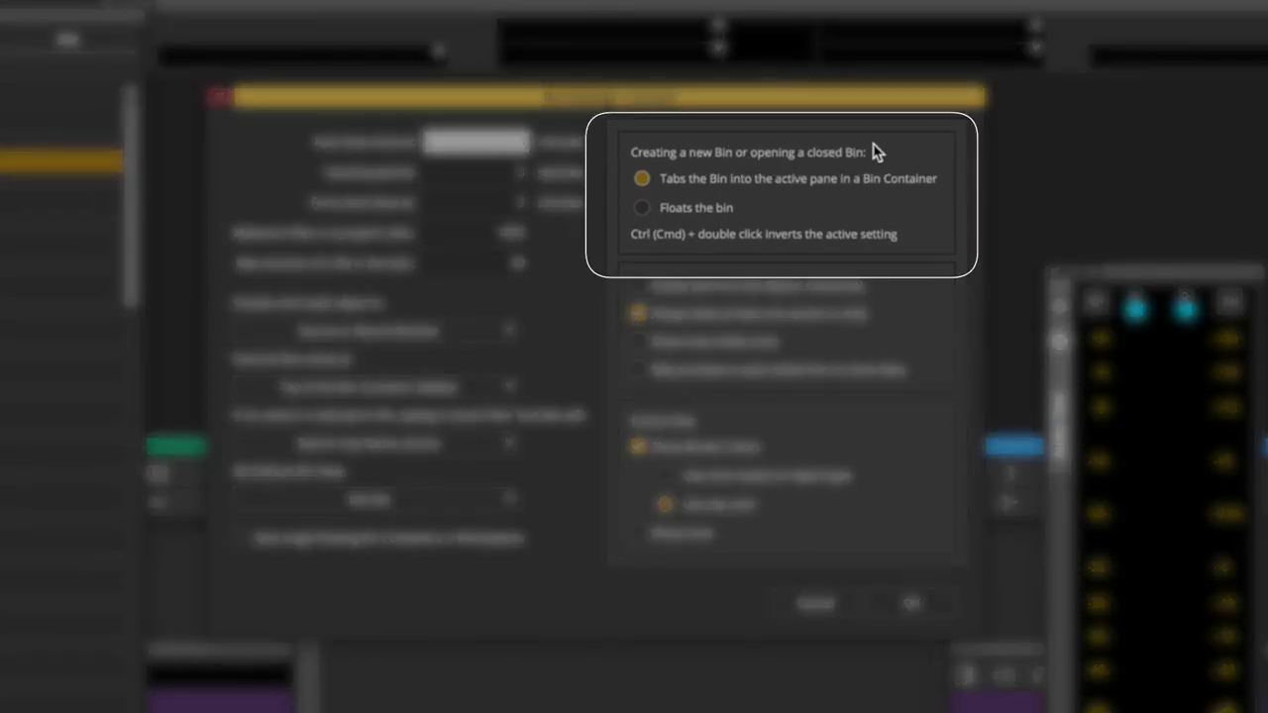
pyautogui.click(682, 210)
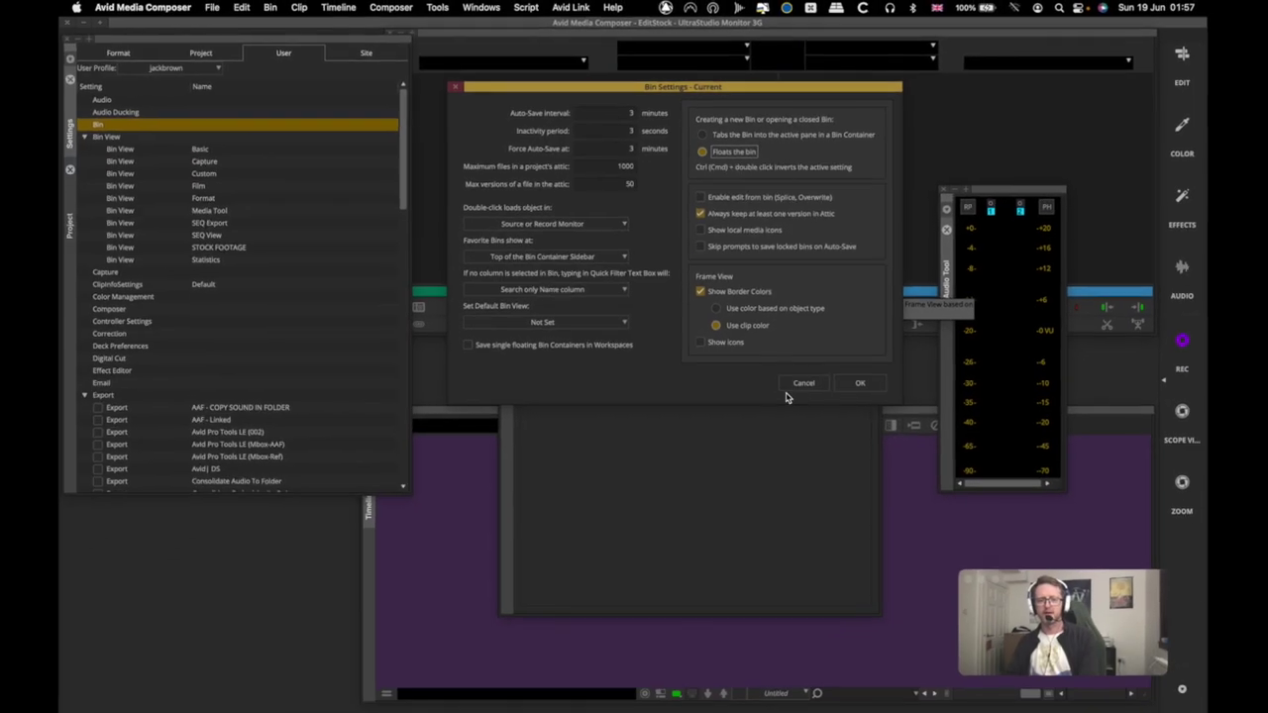
pyautogui.click(859, 383)
pyautogui.write('int')
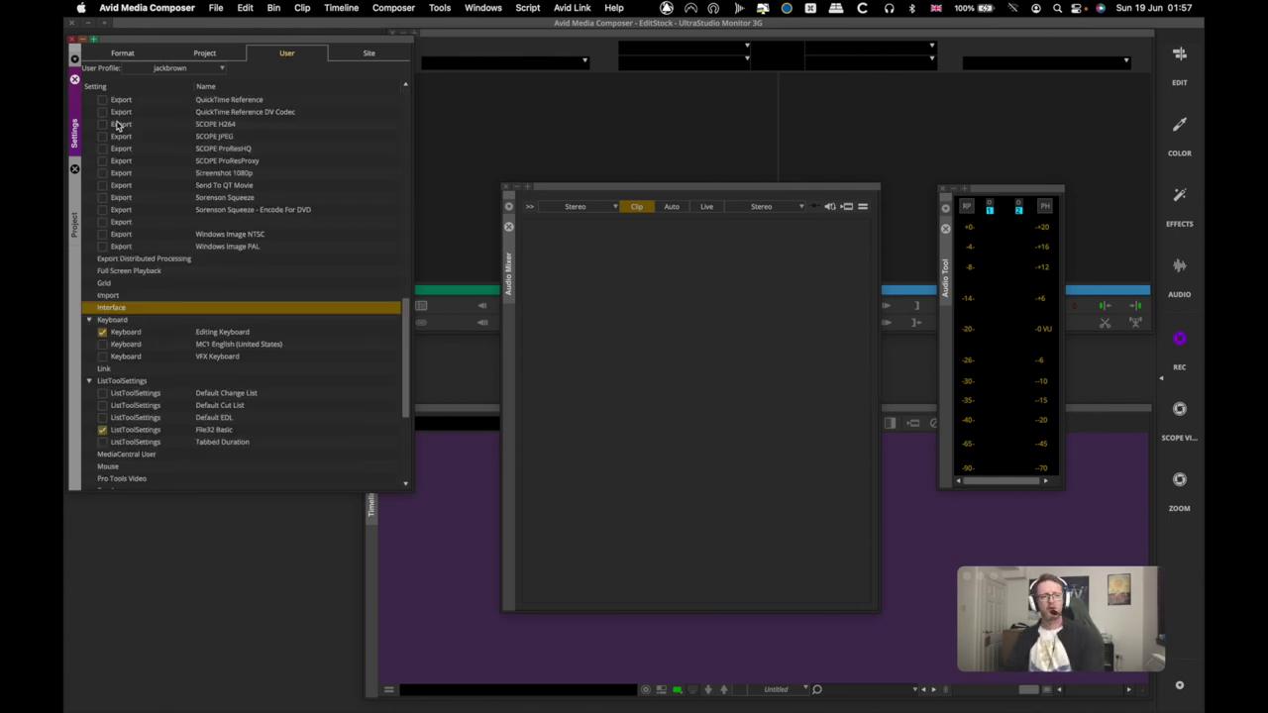
pyautogui.click(74, 218)
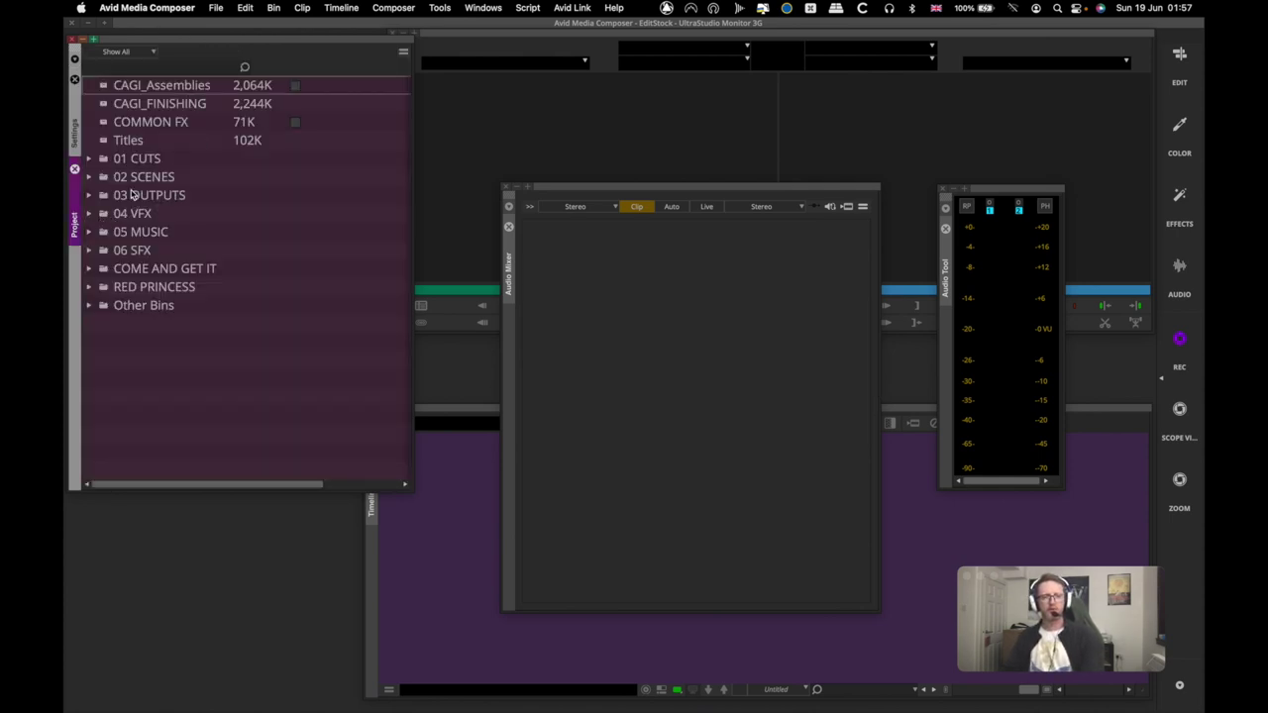
# Float the Titles bin below the bin list after opening and closing COMMON FX, then front the Composer.
pyautogui.doubleClick(105, 142)
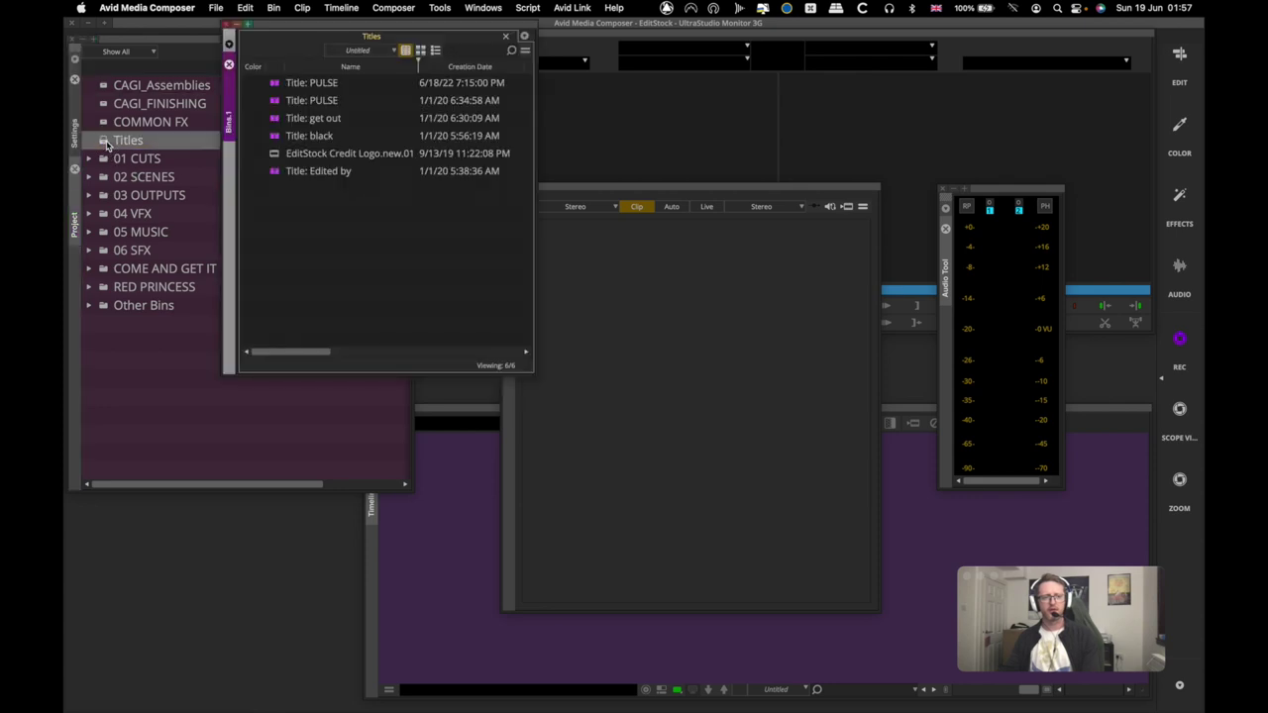
pyautogui.moveTo(340, 37); pyautogui.dragTo(363, 159)
pyautogui.doubleClick(101, 124)
pyautogui.moveTo(466, 47); pyautogui.dragTo(425, 143)
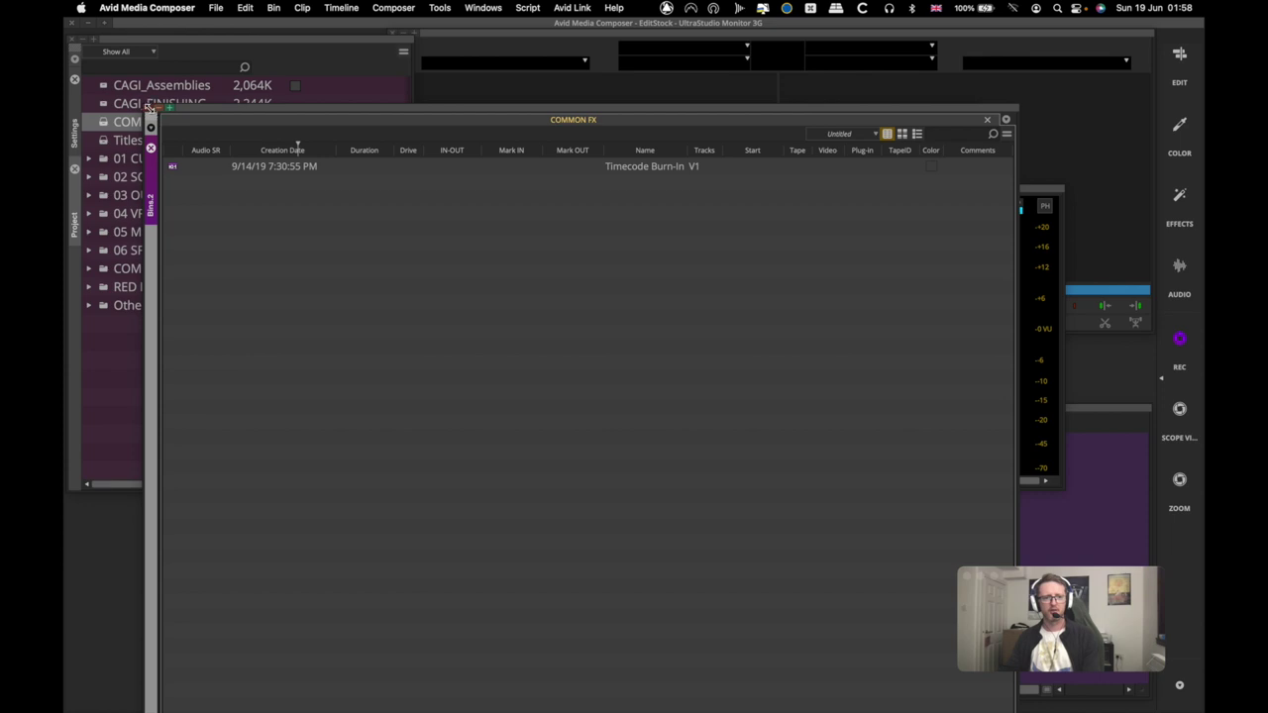
pyautogui.click(149, 109)
pyautogui.moveTo(488, 158); pyautogui.dragTo(447, 289)
pyautogui.click(532, 145)
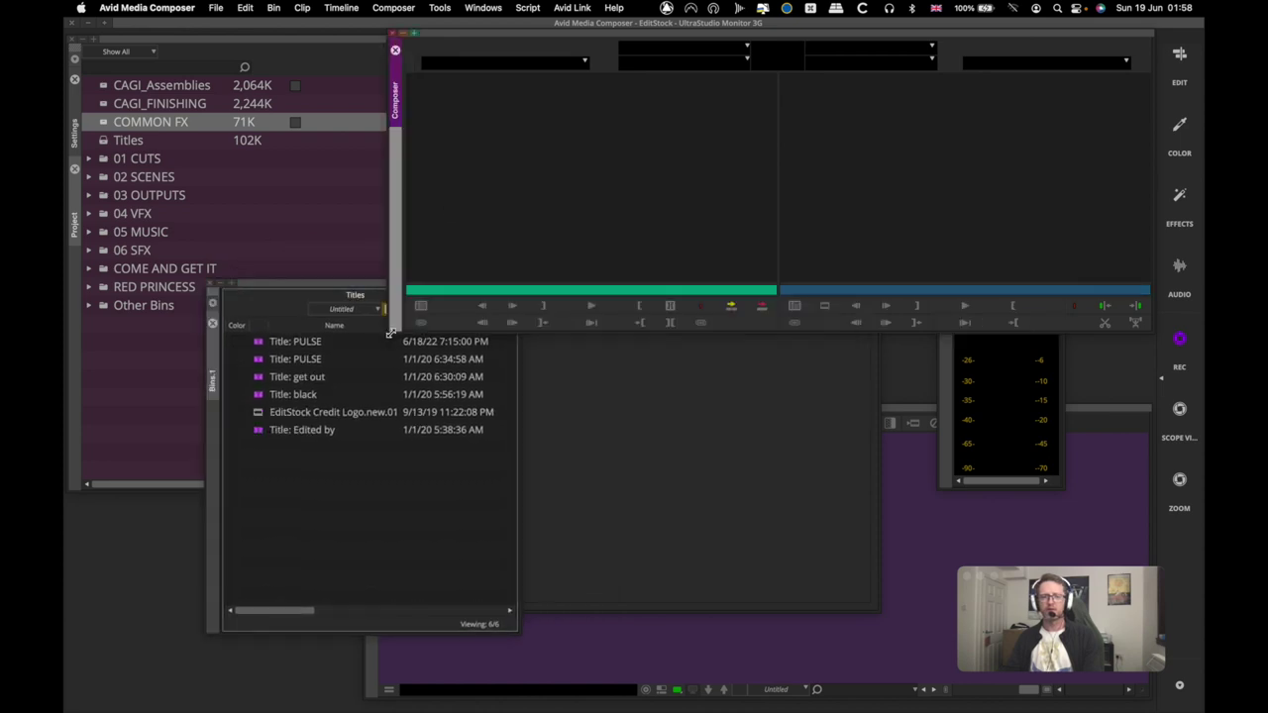
# Shrink the Composer, narrow the project window, and place a smaller Titles bin beside the bin list.
pyautogui.moveTo(393, 336); pyautogui.dragTo(595, 238)
pyautogui.moveTo(427, 288); pyautogui.dragTo(833, 222)
pyautogui.moveTo(405, 488); pyautogui.dragTo(313, 486)
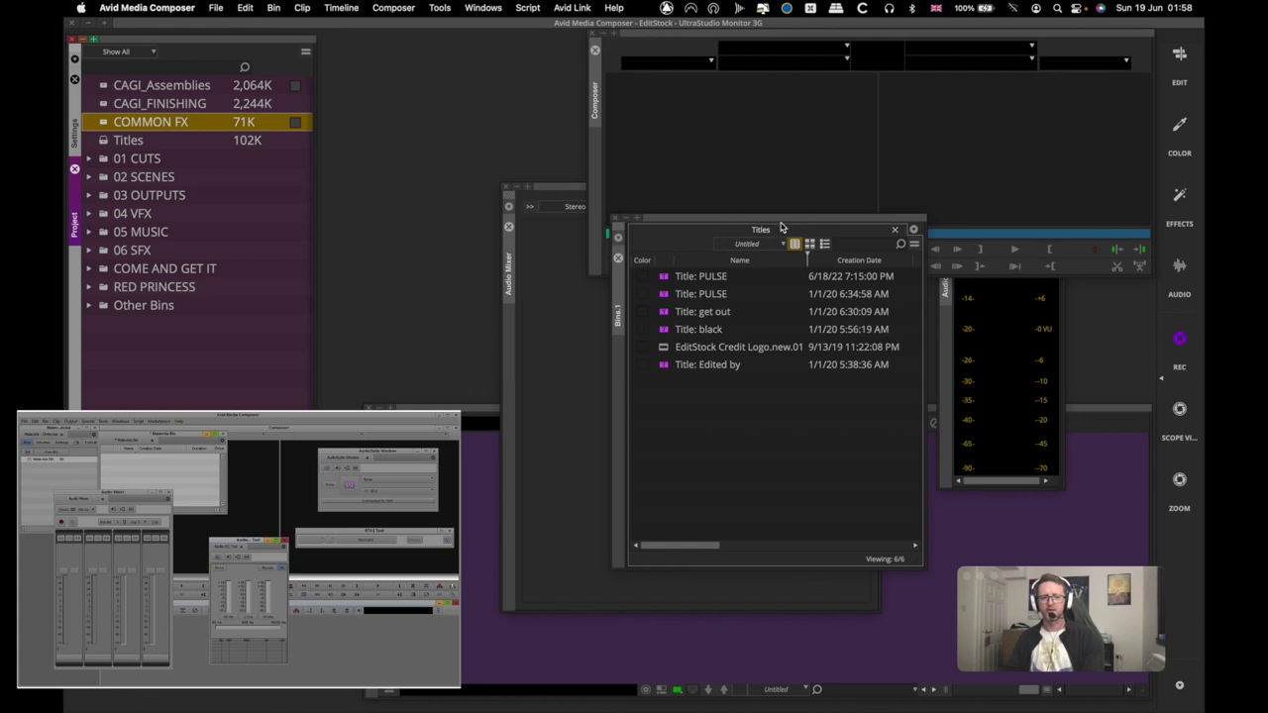
pyautogui.moveTo(782, 220); pyautogui.dragTo(491, 42)
pyautogui.moveTo(626, 382); pyautogui.dragTo(572, 294)
# Load the EditStock Credit Logo clip, and place a narrower Audio Mixer with the Audio Tool beside it.
pyautogui.doubleClick(375, 168)
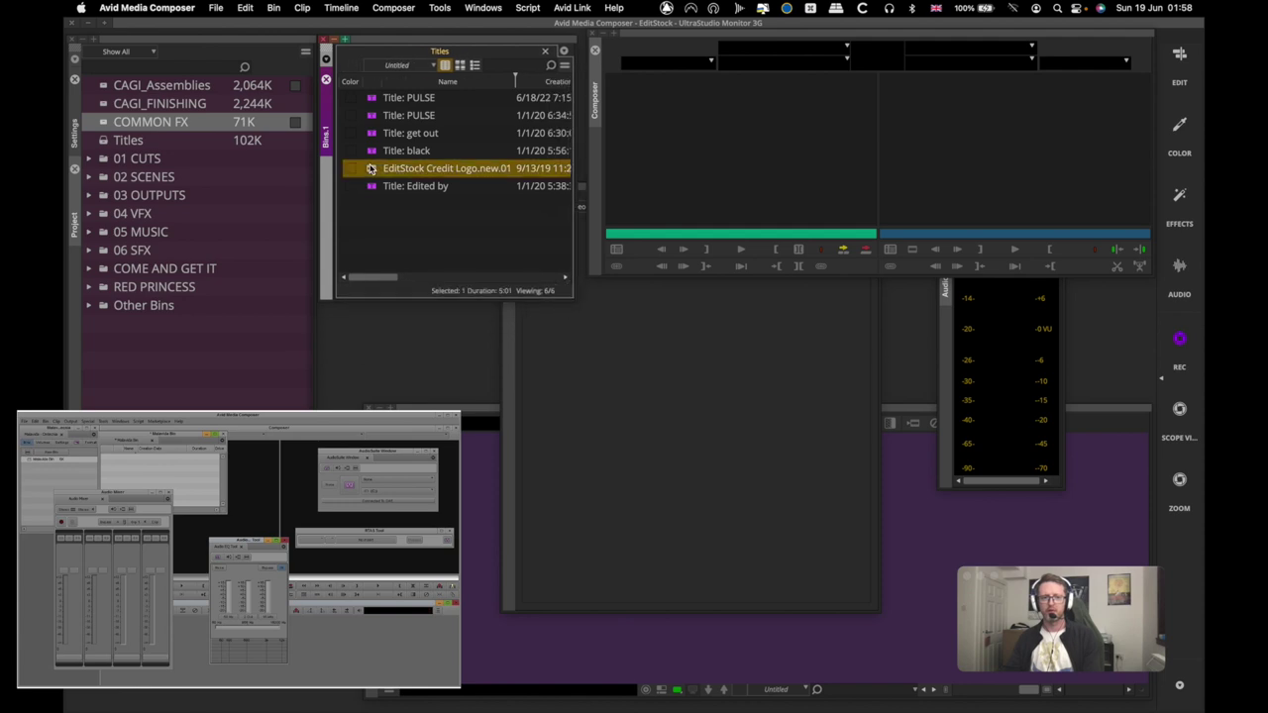
pyautogui.click(658, 431)
pyautogui.moveTo(659, 193); pyautogui.dragTo(285, 229)
pyautogui.moveTo(515, 648); pyautogui.dragTo(421, 649)
pyautogui.click(973, 282)
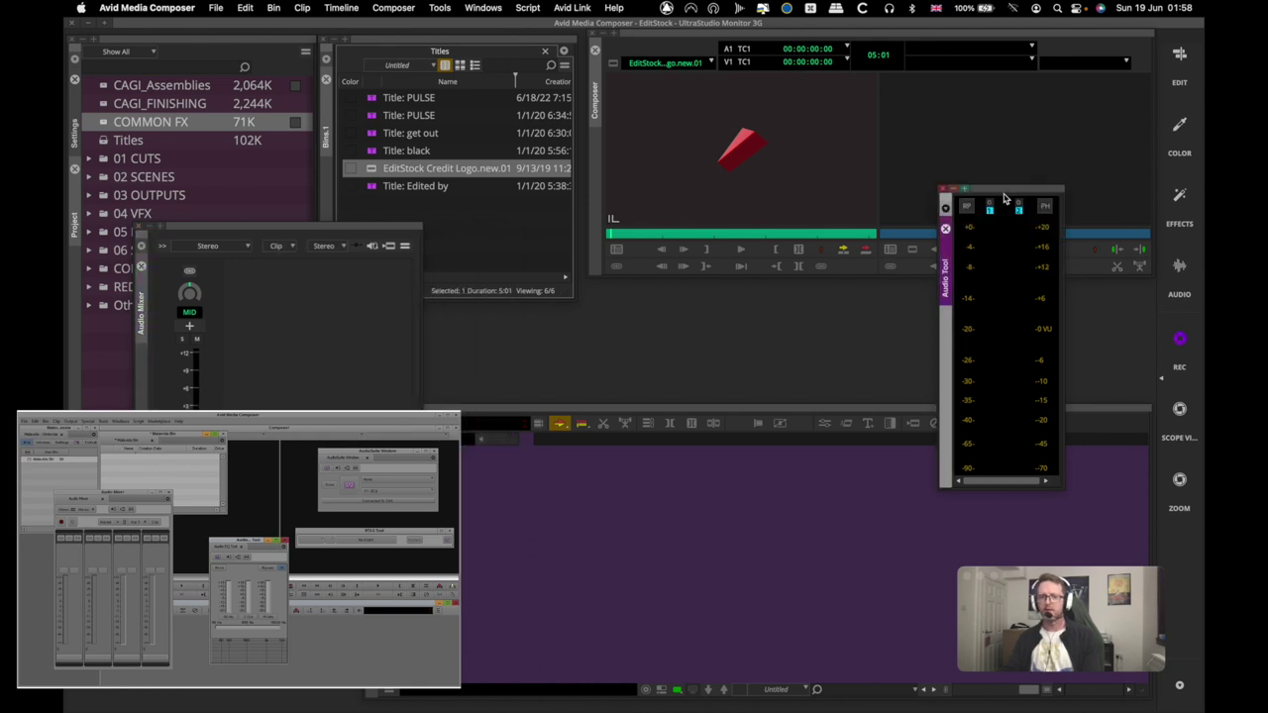
pyautogui.moveTo(1002, 198); pyautogui.dragTo(526, 304)
# Open AudioSuite from the Tools menu and float it over the Composer.
pyautogui.click(439, 7)
pyautogui.click(451, 140)
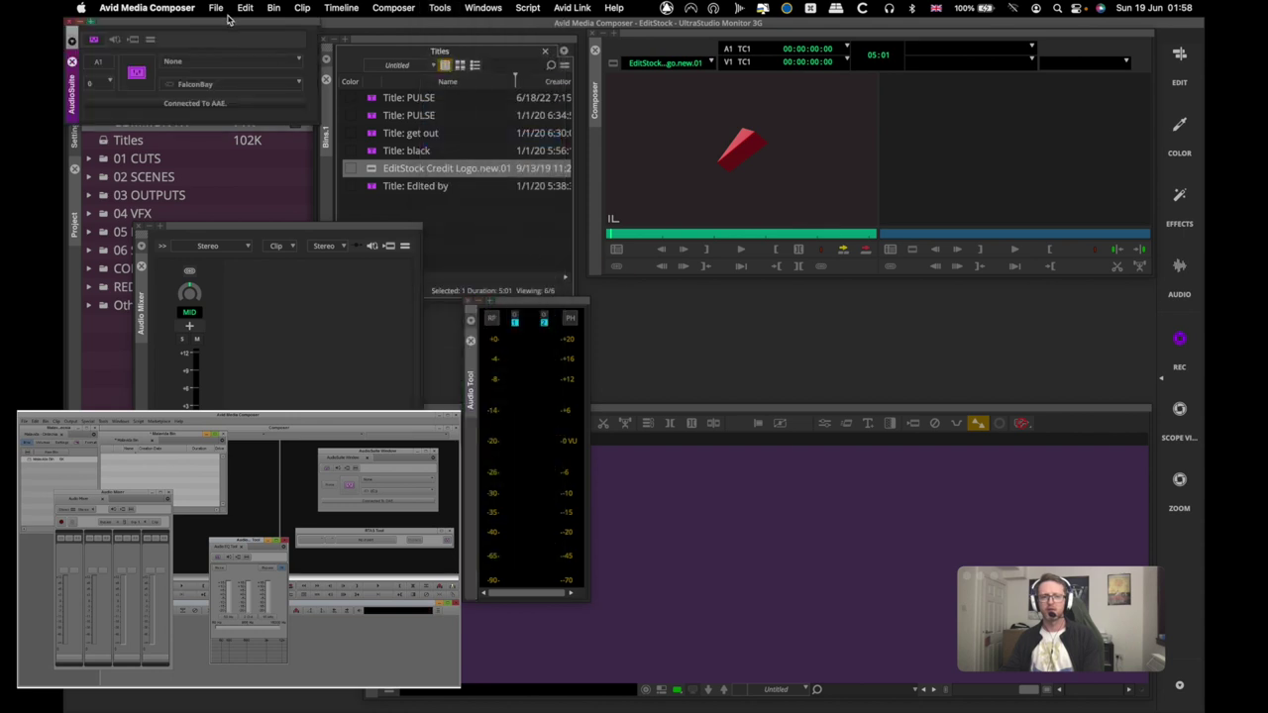
pyautogui.moveTo(228, 31); pyautogui.dragTo(1019, 99)
pyautogui.click(439, 7)
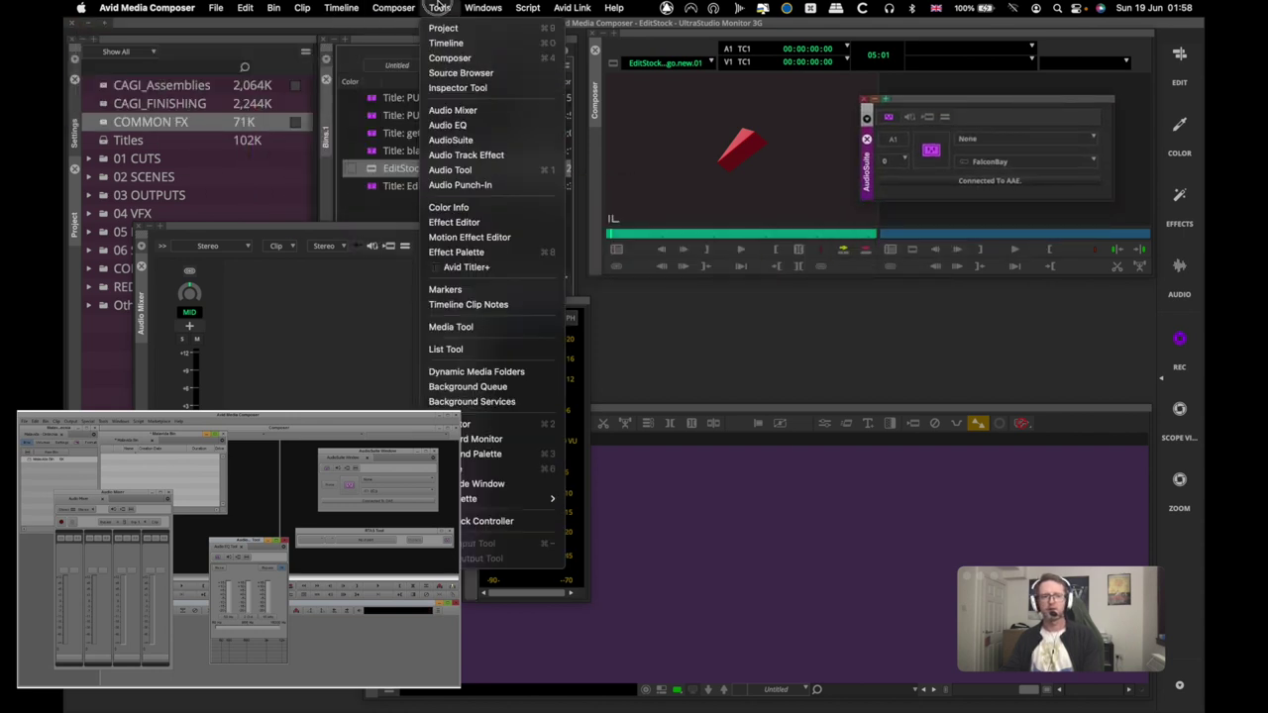
# Open the Audio Track Effect Tool and position it beneath the Composer, beside AudioSuite.
pyautogui.click(518, 156)
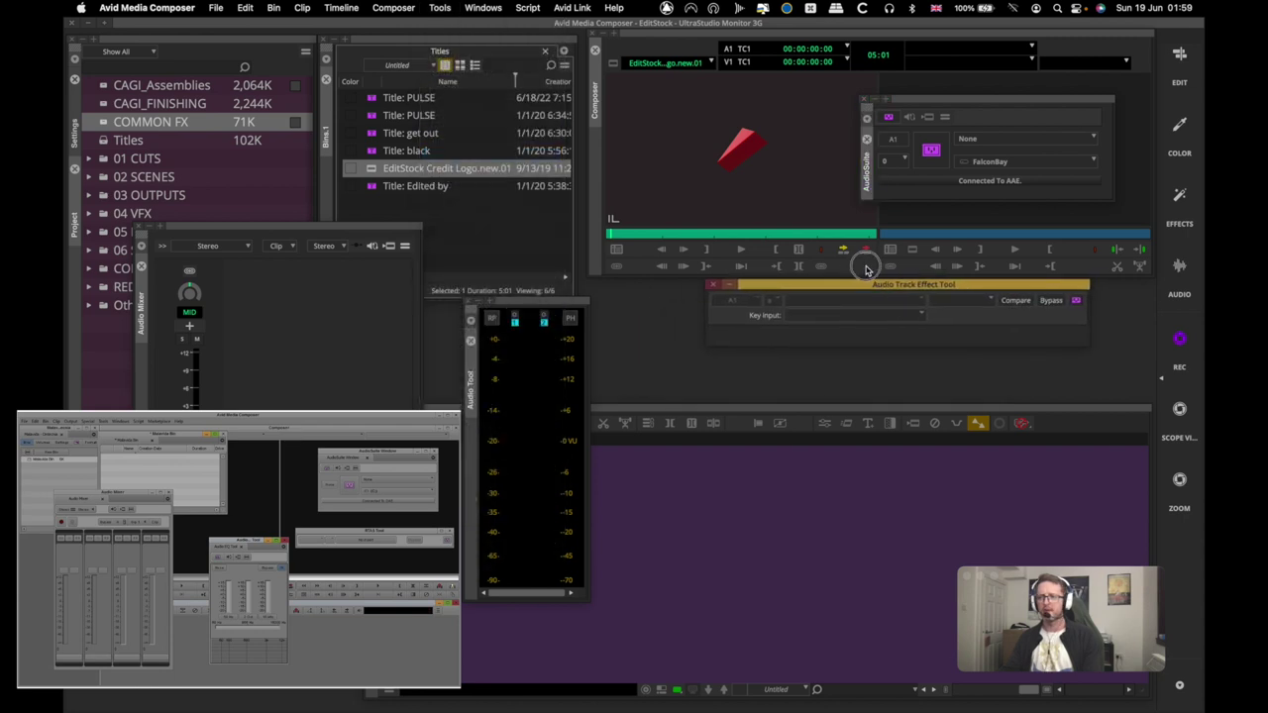
pyautogui.moveTo(868, 287); pyautogui.dragTo(906, 243)
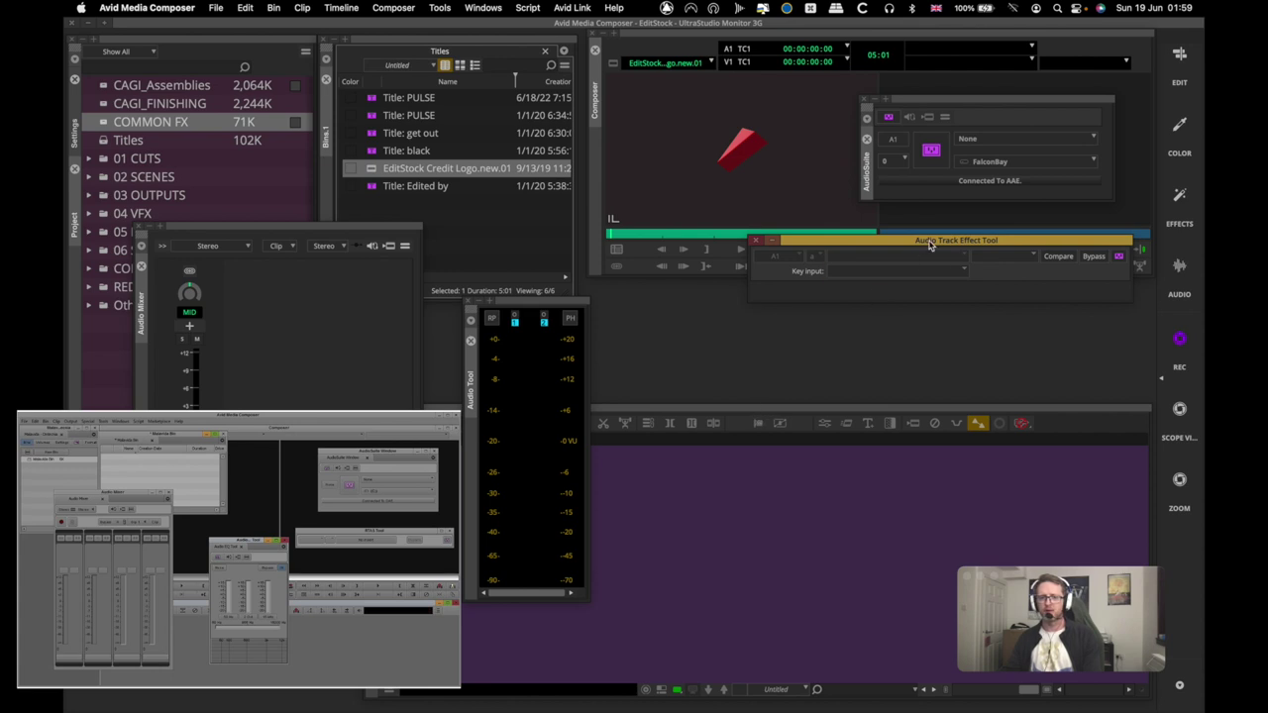
pyautogui.moveTo(929, 245); pyautogui.dragTo(907, 303)
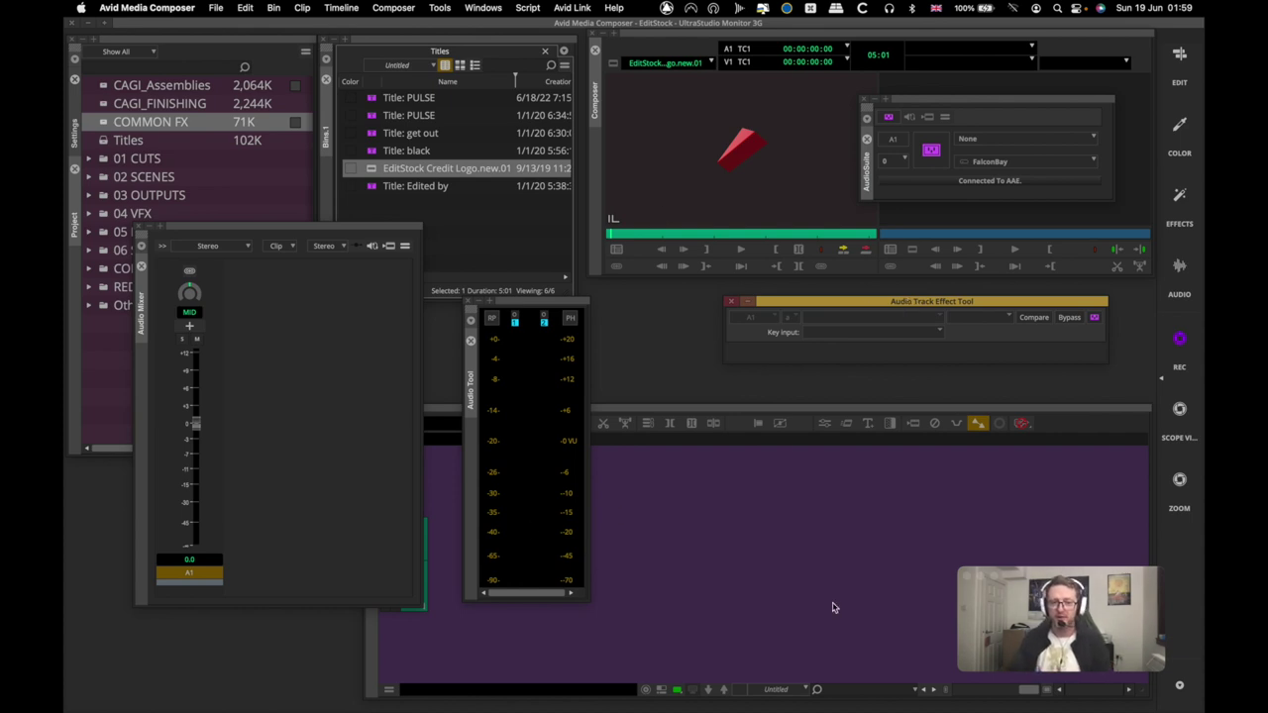
# Save the current layout as a new workspace named '2018', then choose an option from a right-click menu.
pyautogui.click(1180, 685)
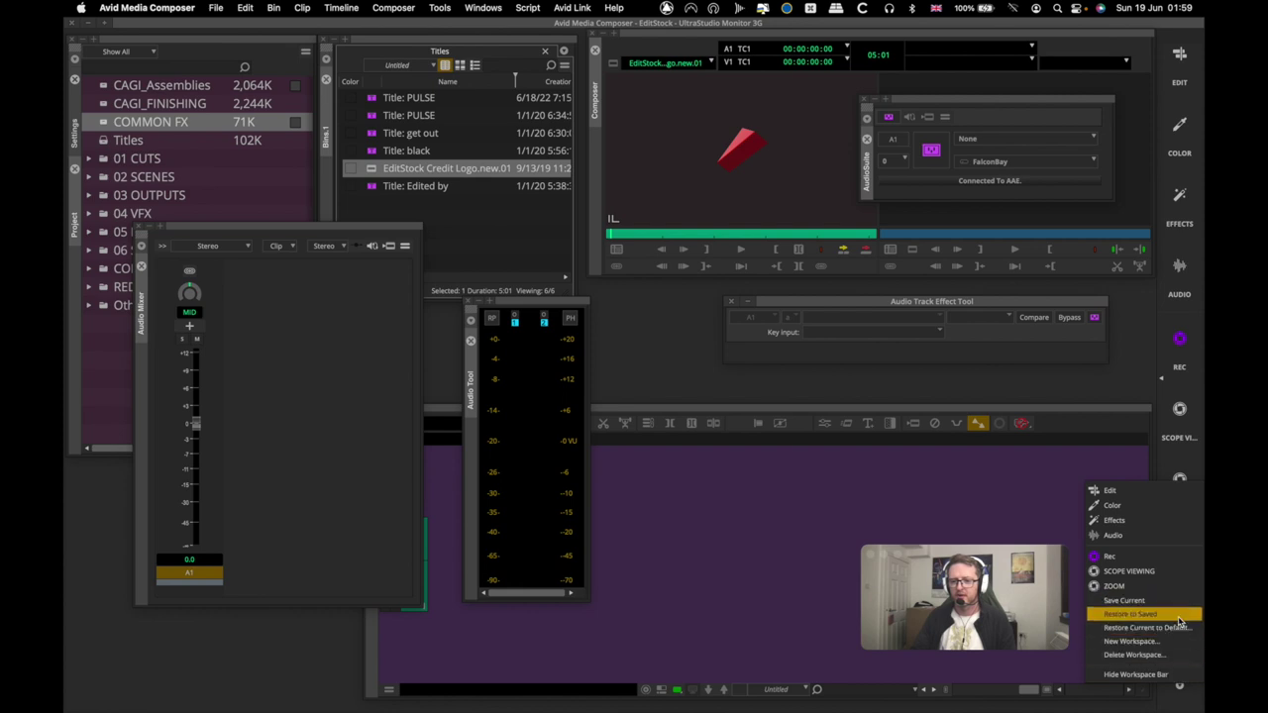
pyautogui.click(1178, 644)
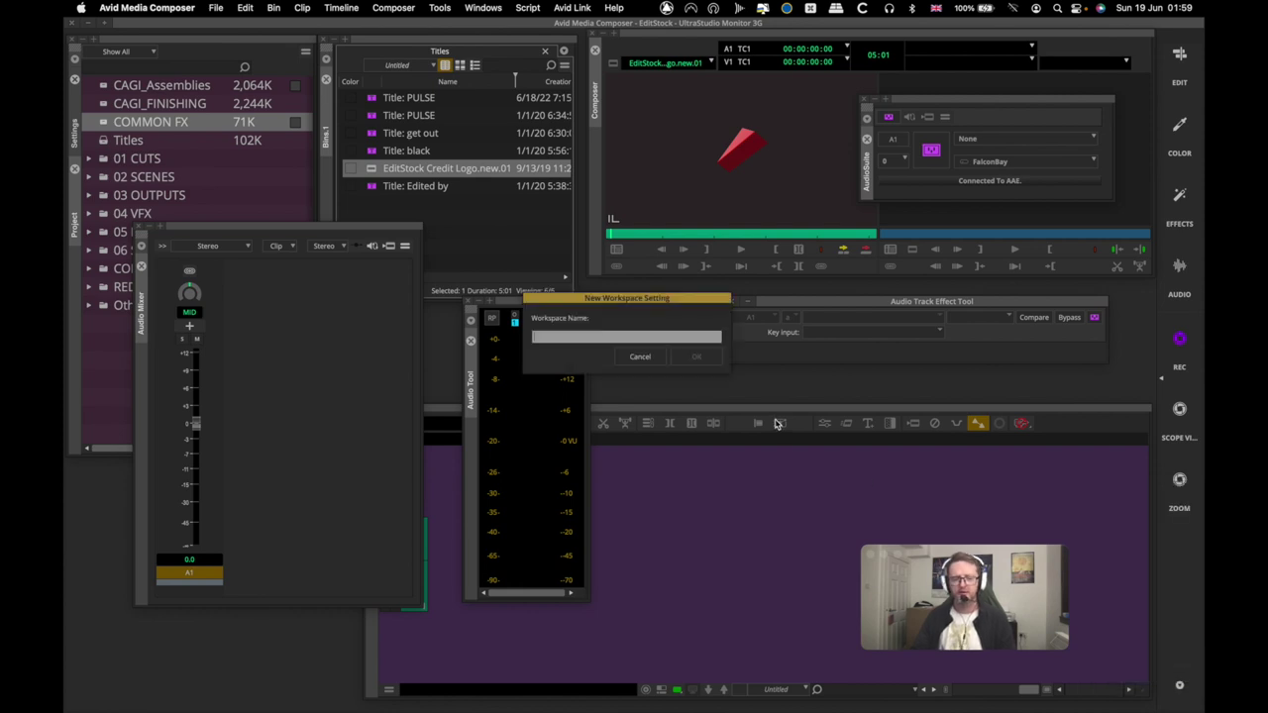
pyautogui.write('2018')
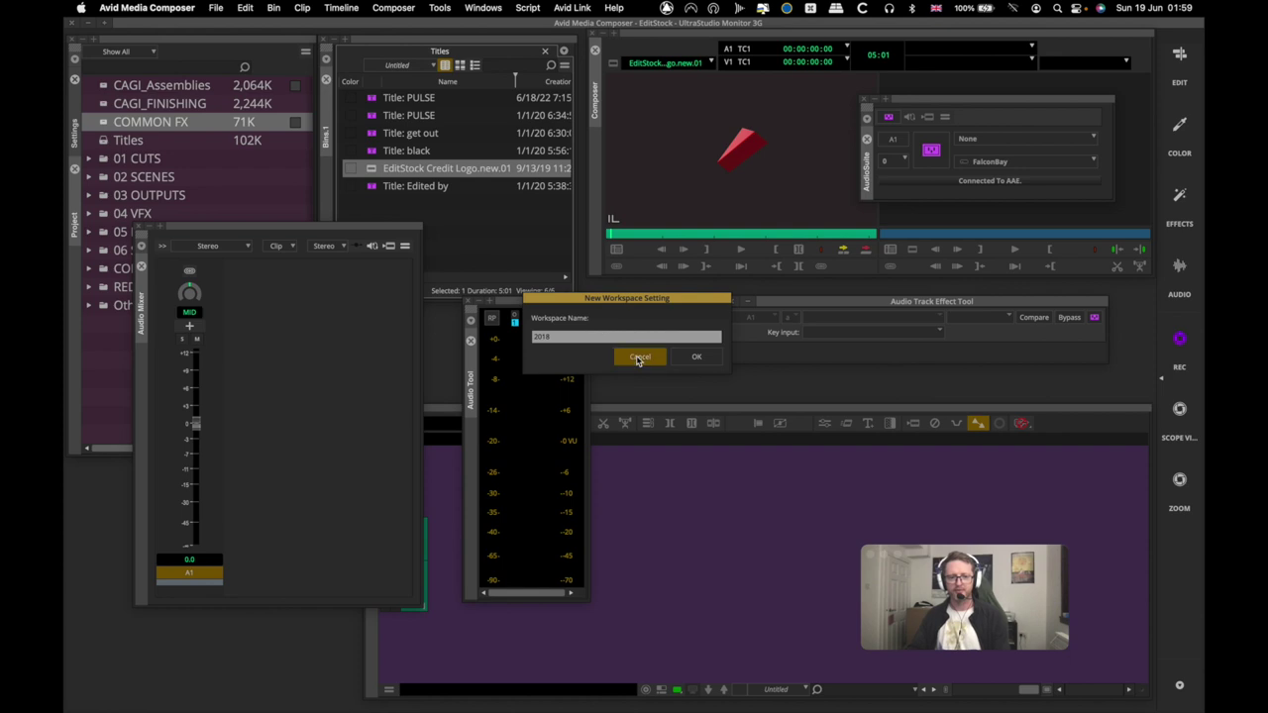
pyautogui.click(695, 358)
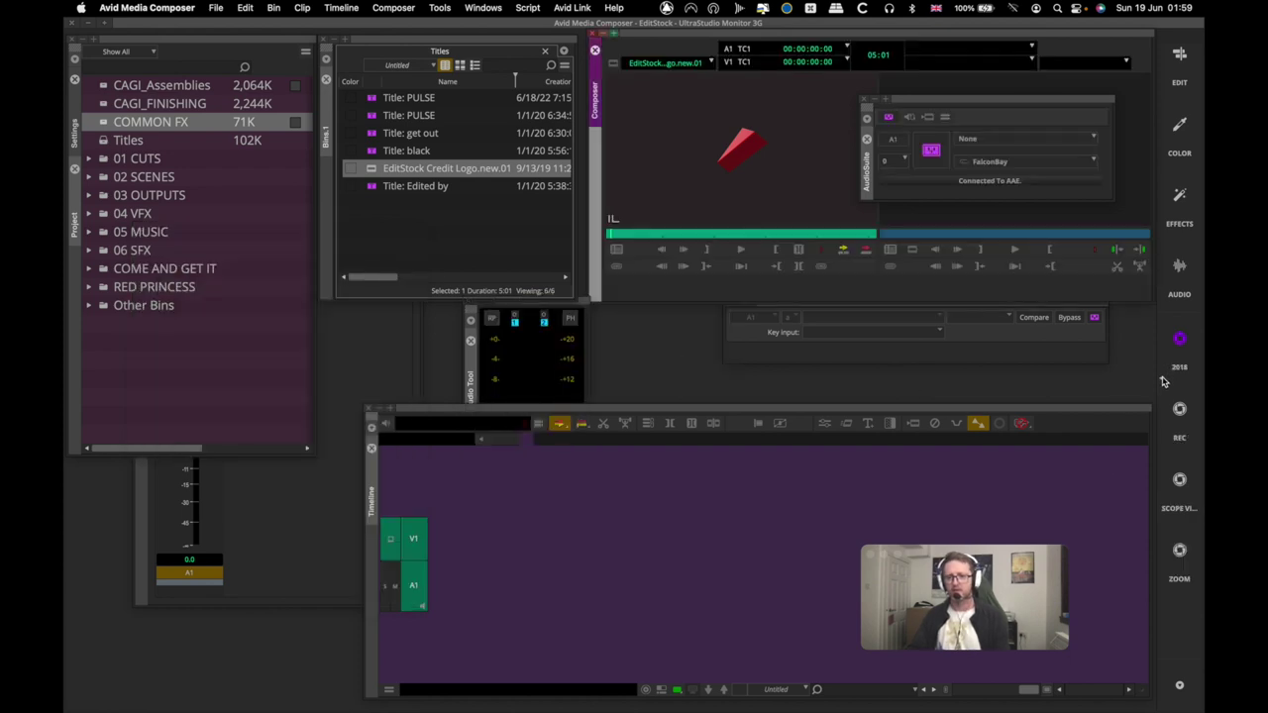
pyautogui.rightClick(1164, 381)
pyautogui.click(1132, 388)
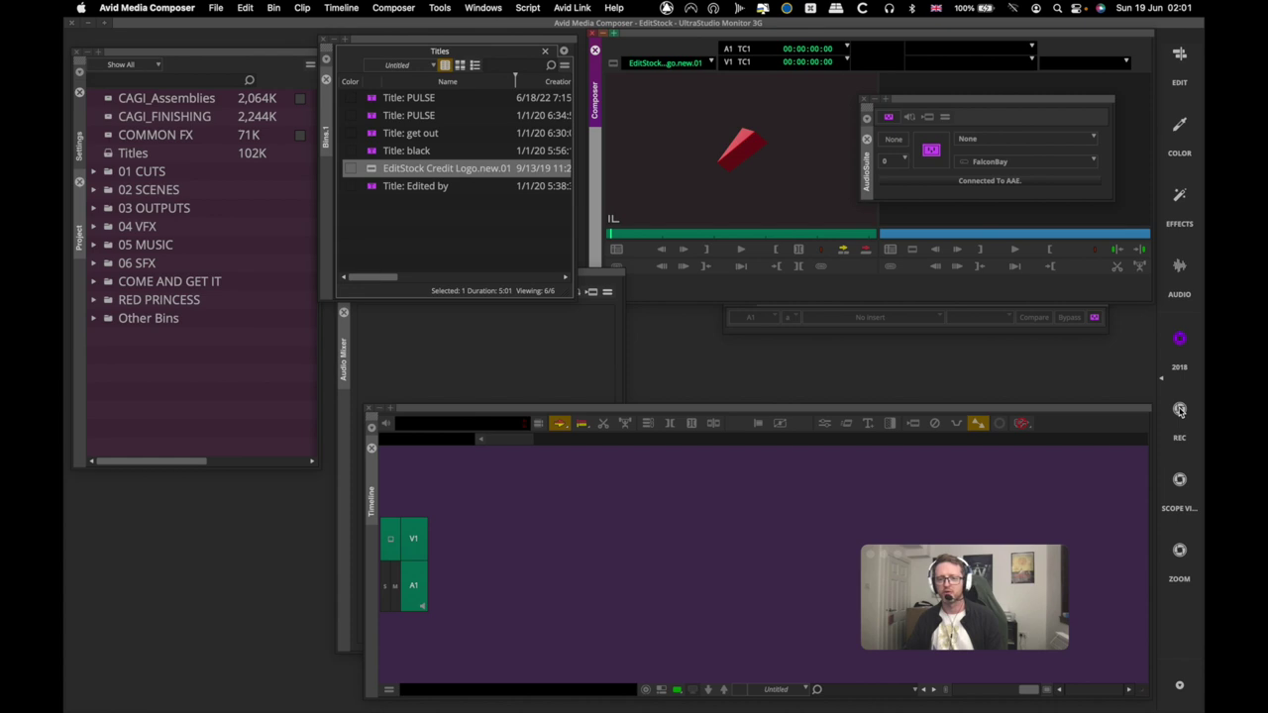
# Switch to the REC workspace, restore its saved layout, and view the Effect Palette and test bin.
pyautogui.click(1180, 411)
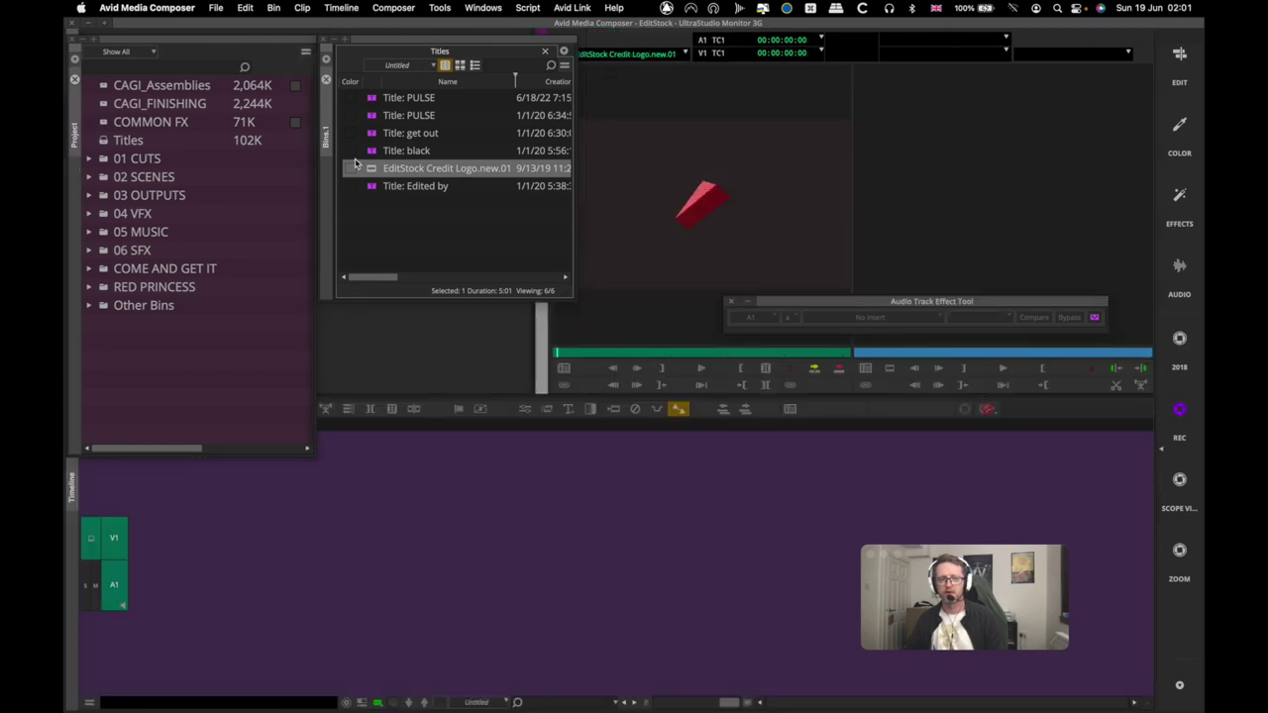
pyautogui.click(1163, 450)
pyautogui.click(1090, 462)
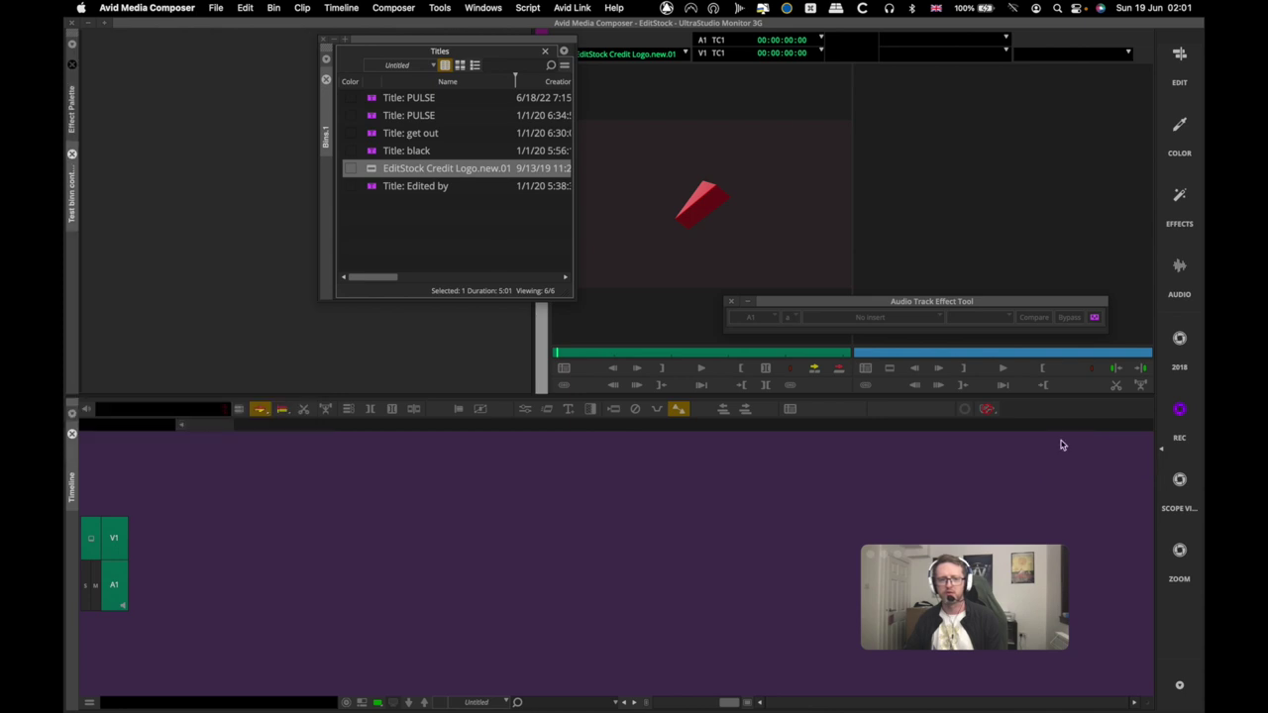
pyautogui.click(73, 109)
pyautogui.click(74, 178)
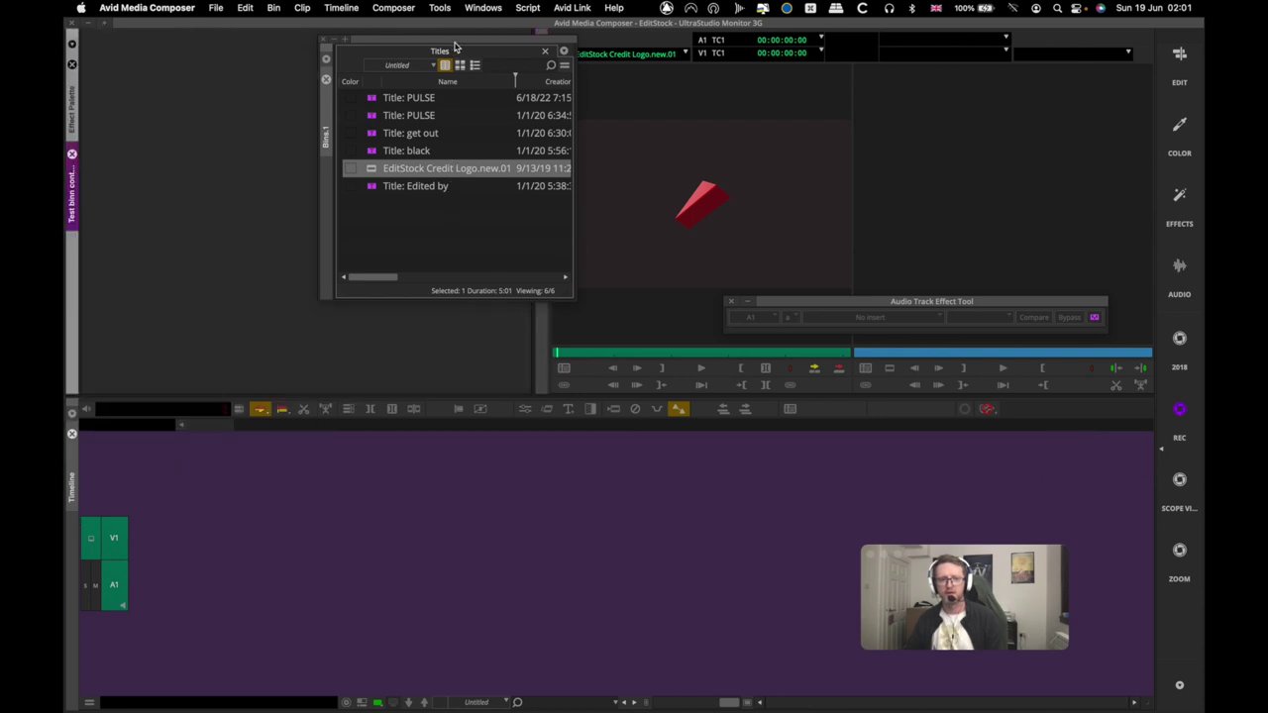
# Reposition the Titles bin and close the Audio Track Effect Tool.
pyautogui.moveTo(455, 46); pyautogui.dragTo(508, 155)
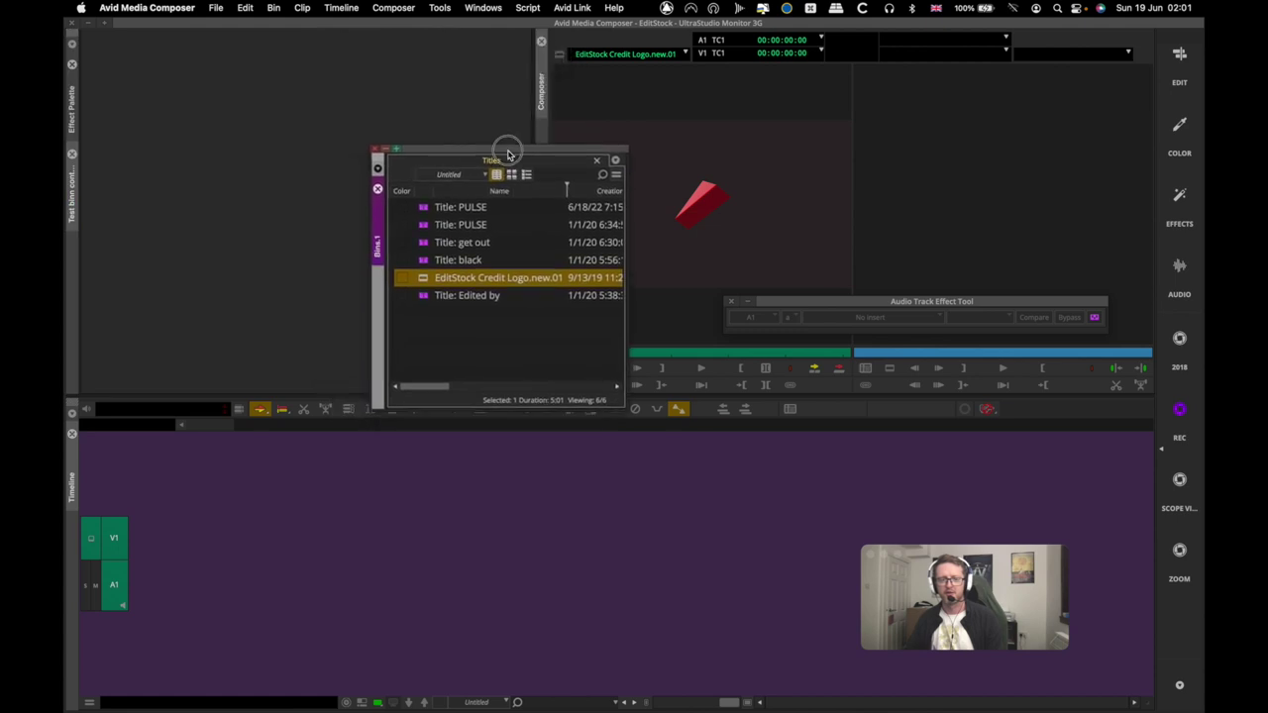
pyautogui.click(730, 302)
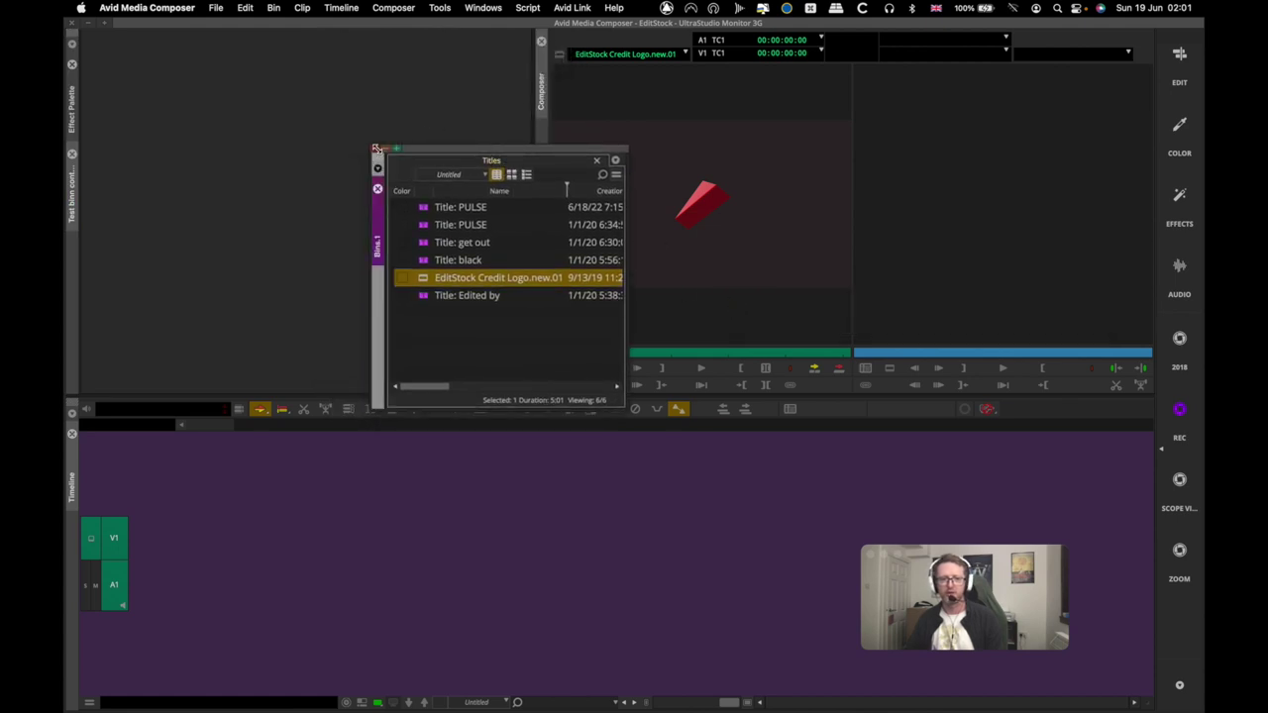
pyautogui.moveTo(447, 156); pyautogui.dragTo(440, 121)
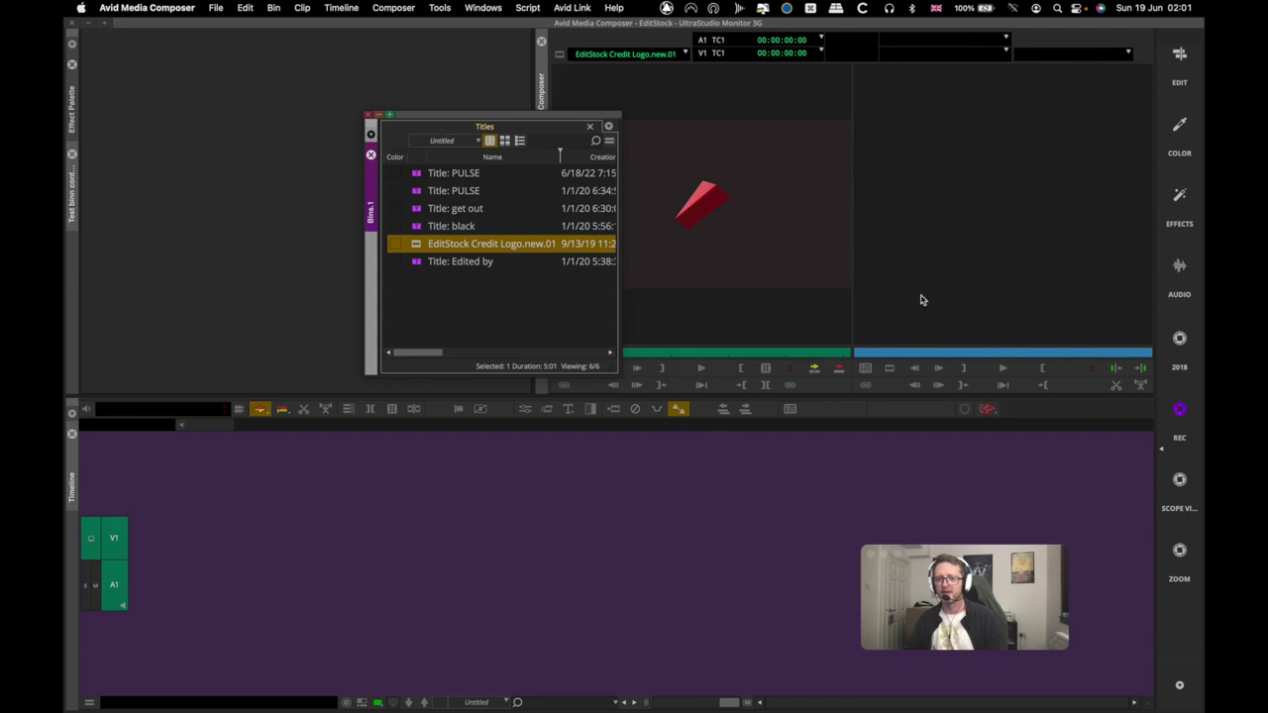
# Return to the 2018 workspace and bring the Audio Mixer back, moving it up and left.
pyautogui.click(1183, 344)
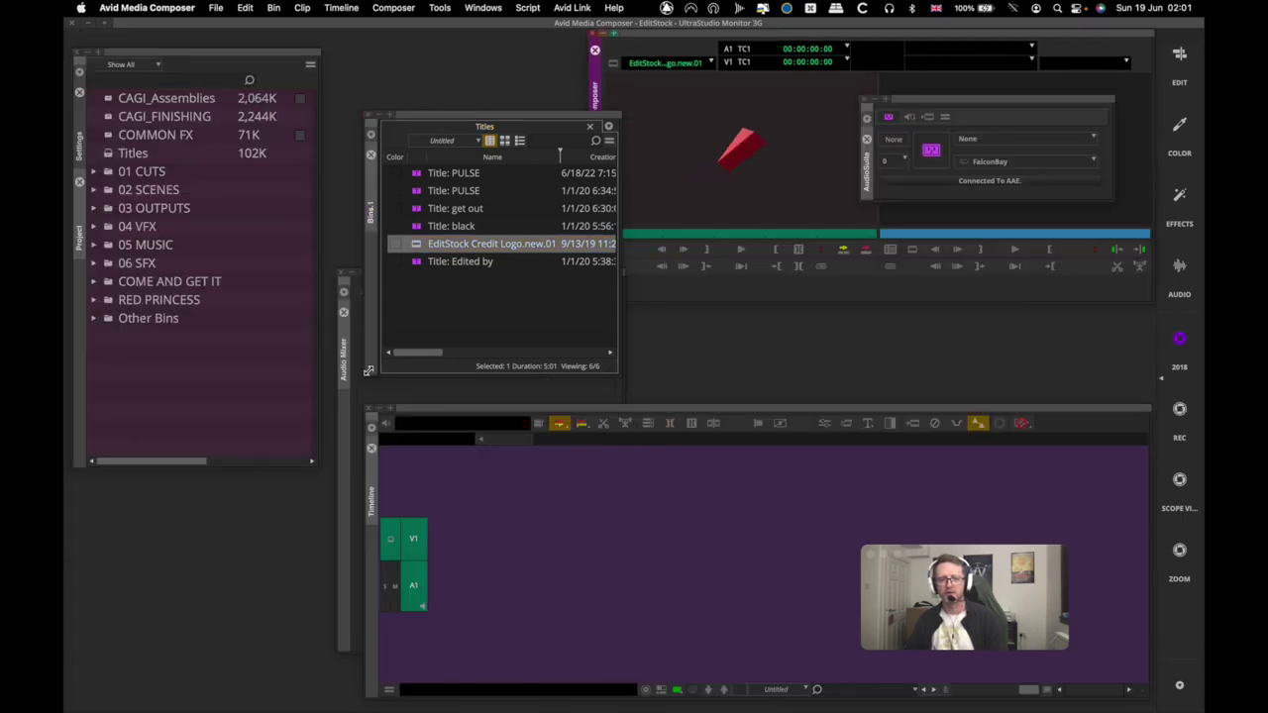
pyautogui.click(369, 373)
pyautogui.moveTo(467, 274); pyautogui.dragTo(403, 213)
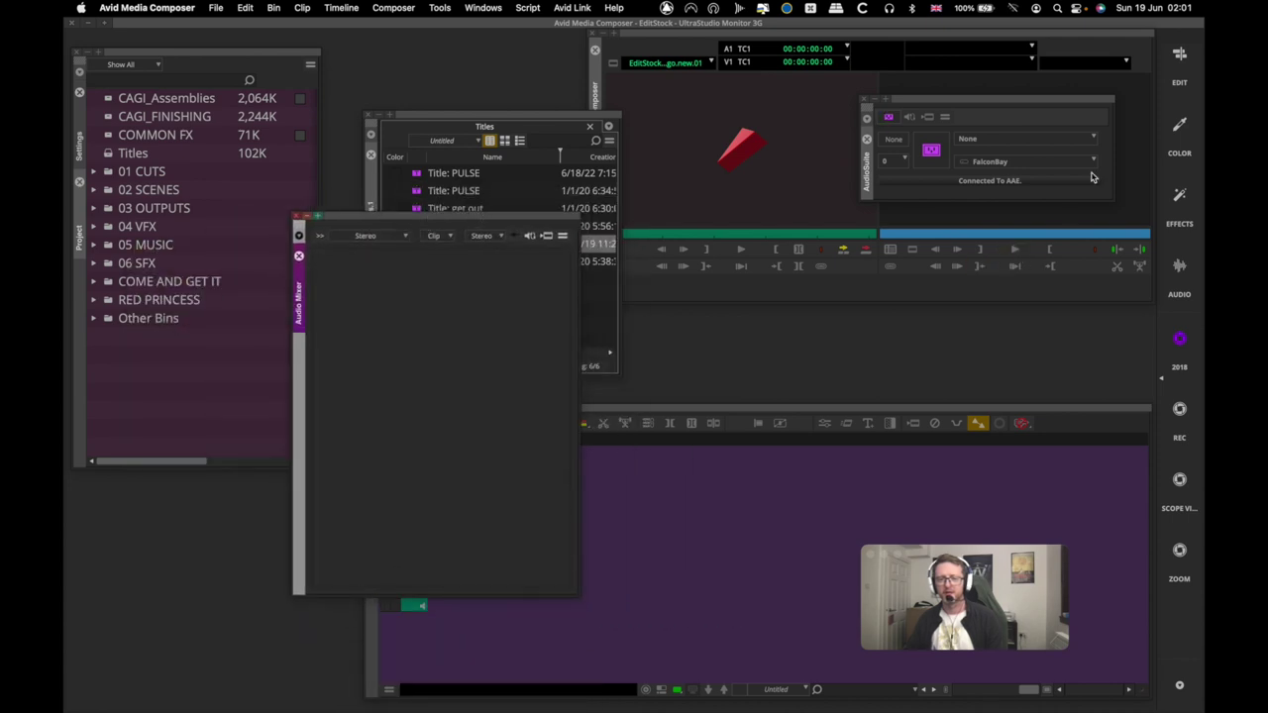